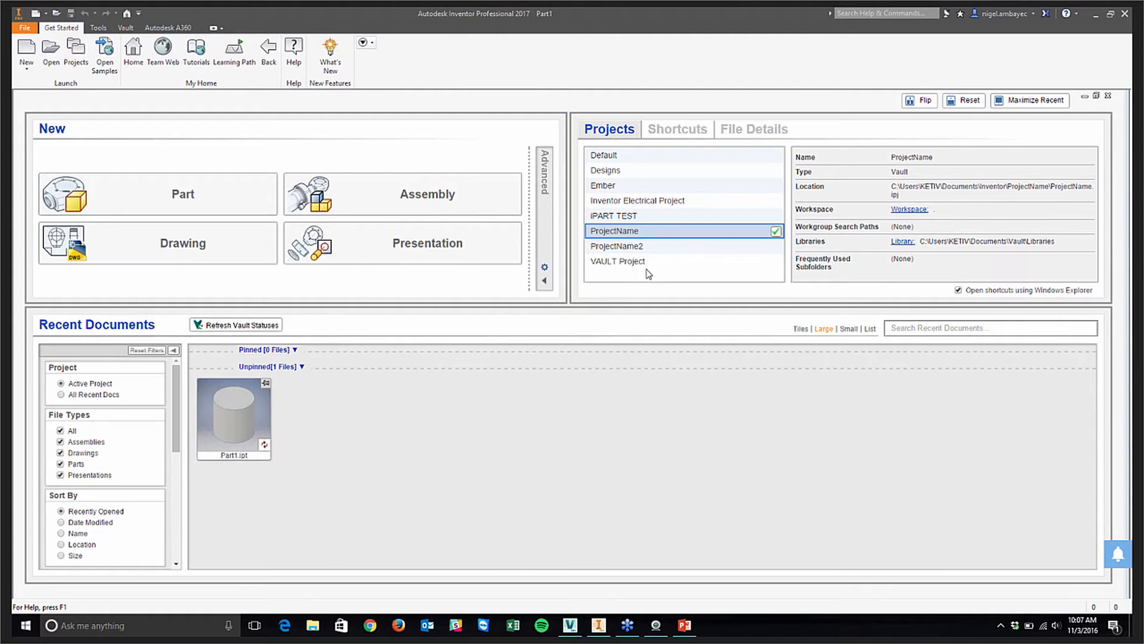
mouse_move(255, 423)
click(125, 27)
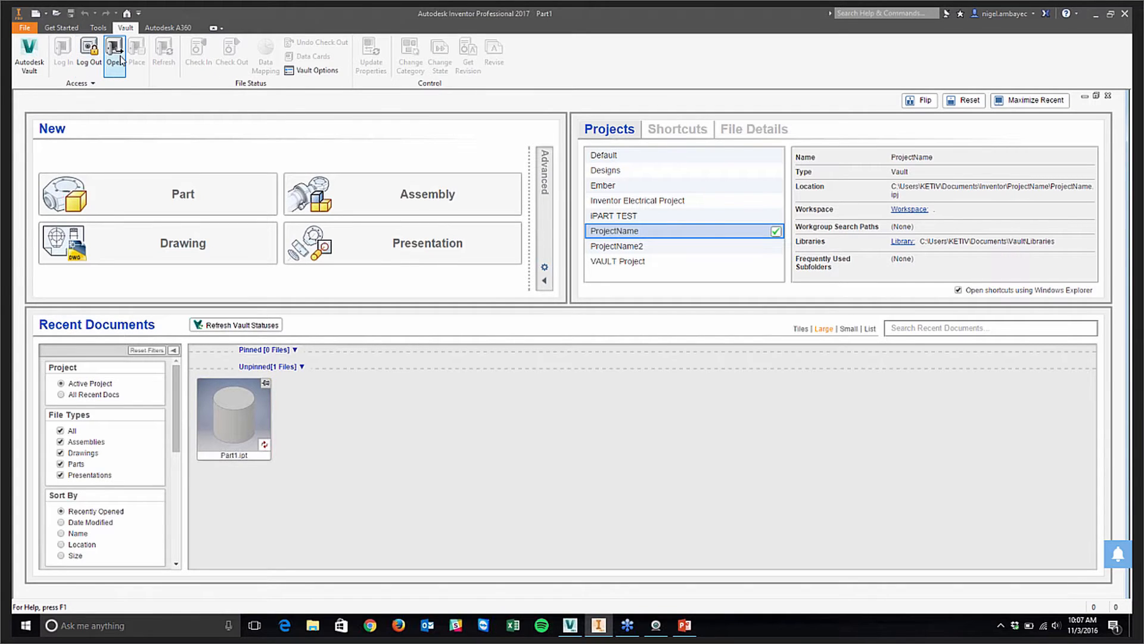
click(73, 28)
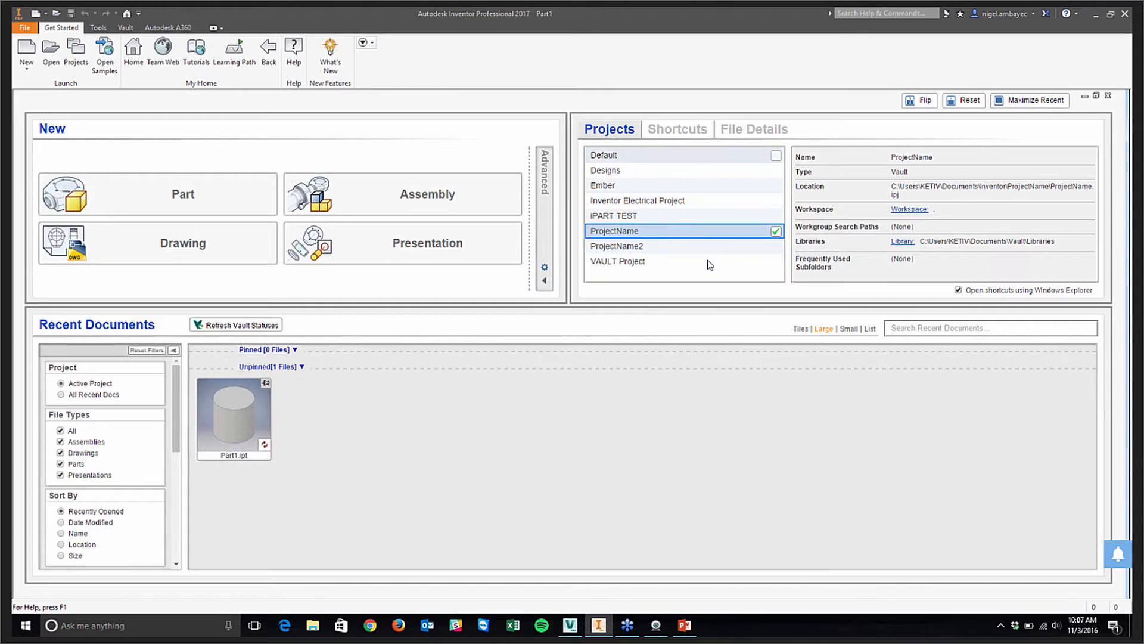
Step: Open the project manager and review the settings of the Ember, ProjectName and Default projects
click(74, 62)
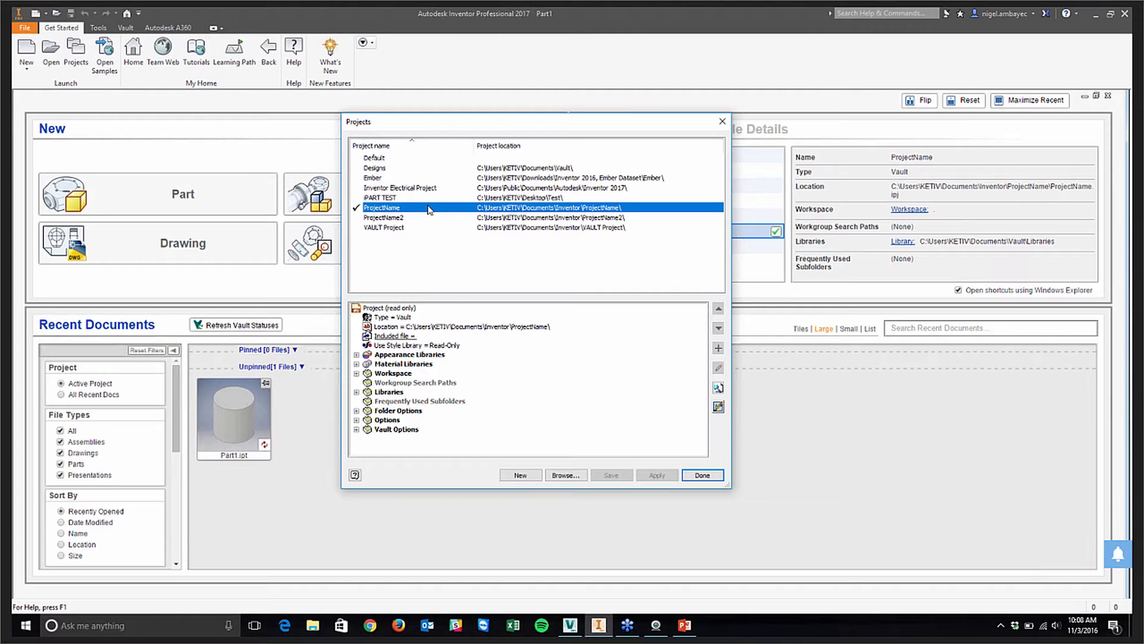
click(431, 229)
click(435, 179)
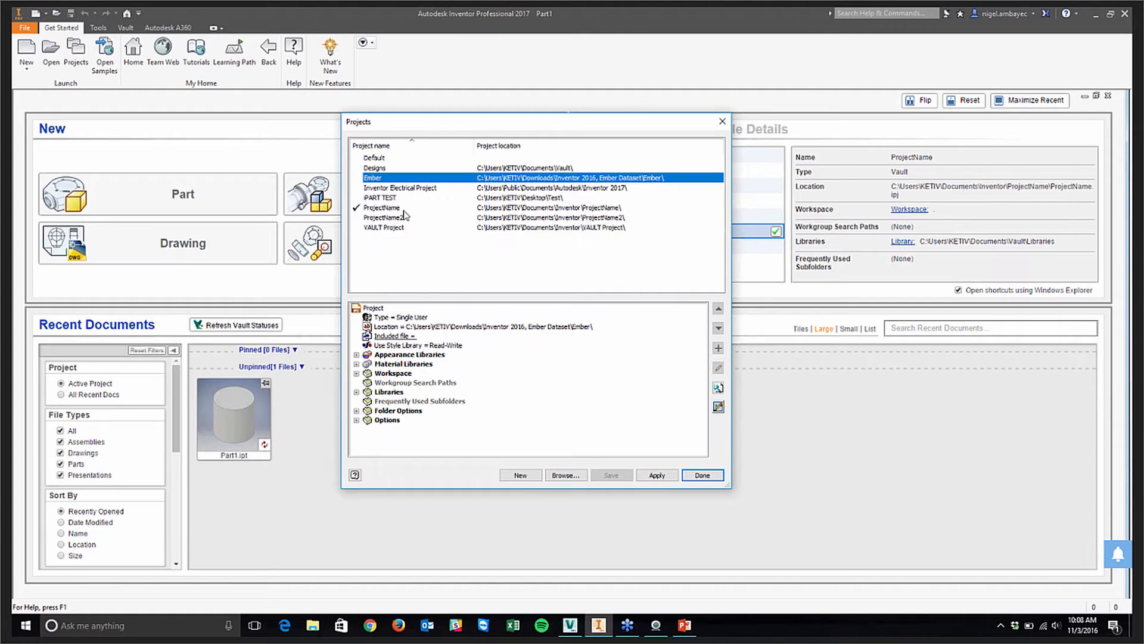
click(405, 208)
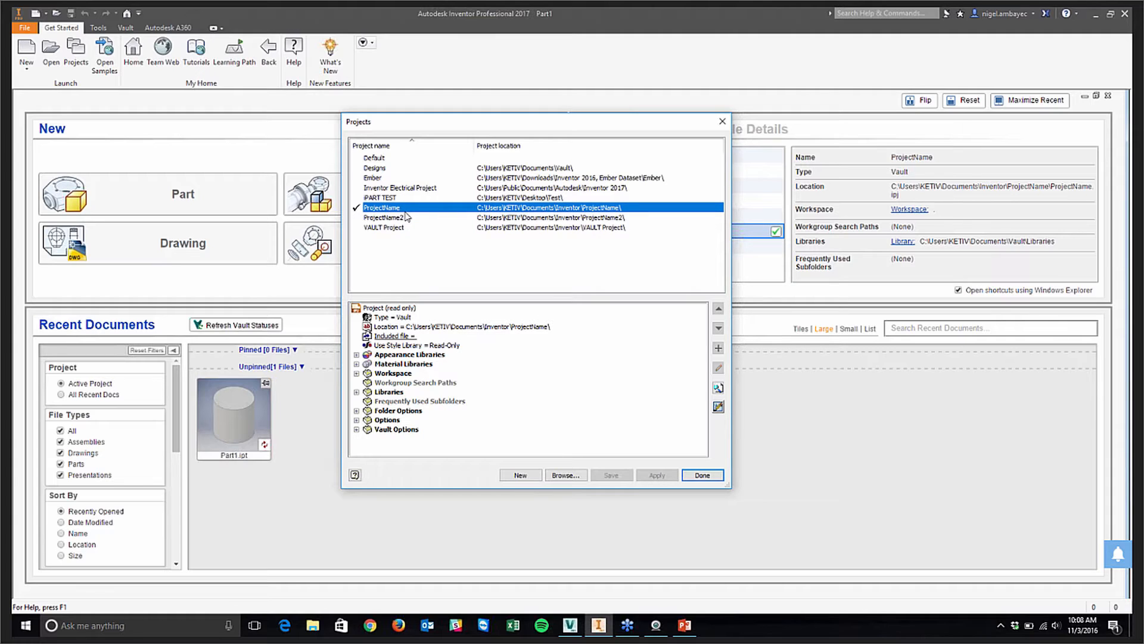
click(415, 159)
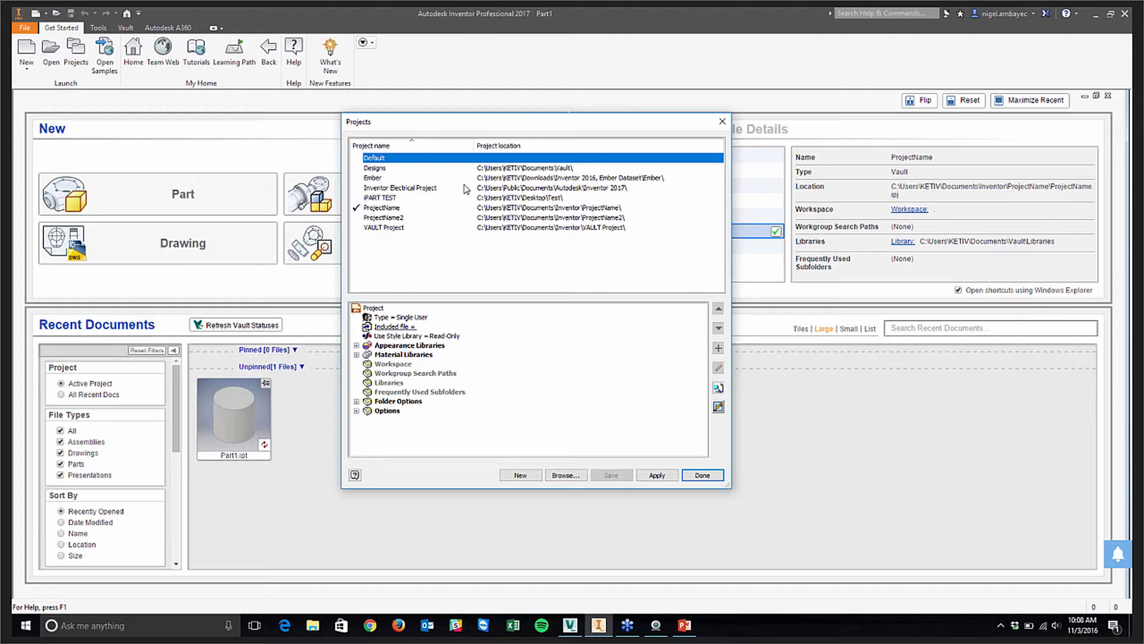
Step: Start a new single-user project and name it AVA, keeping the default workspace folder
click(508, 479)
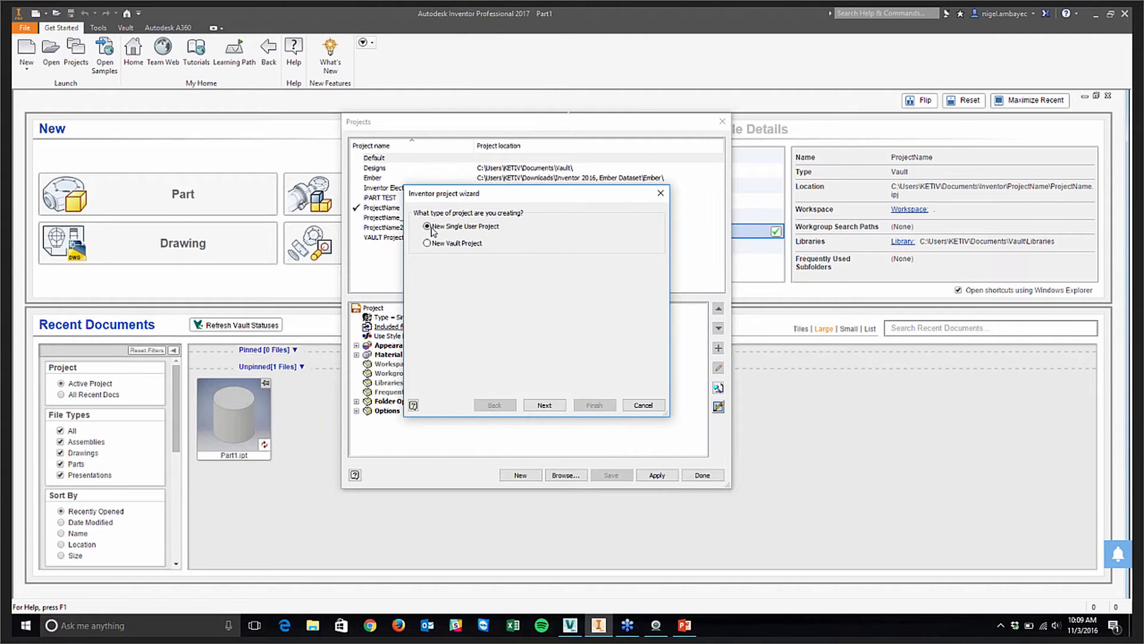
click(553, 405)
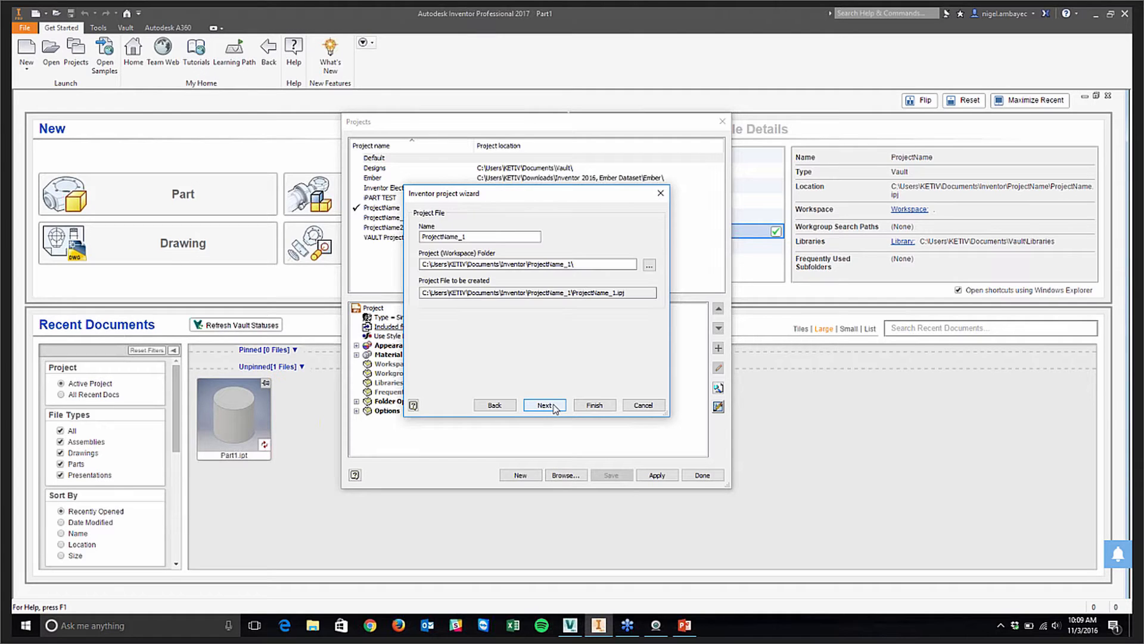
click(481, 236)
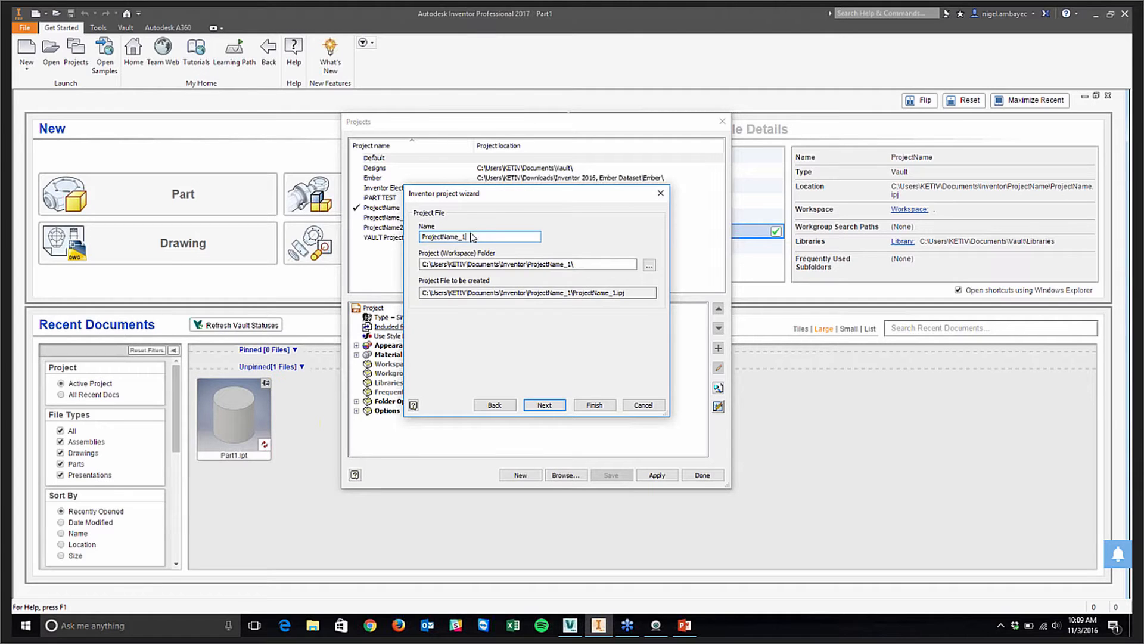
double_click(482, 231)
text(AVA)
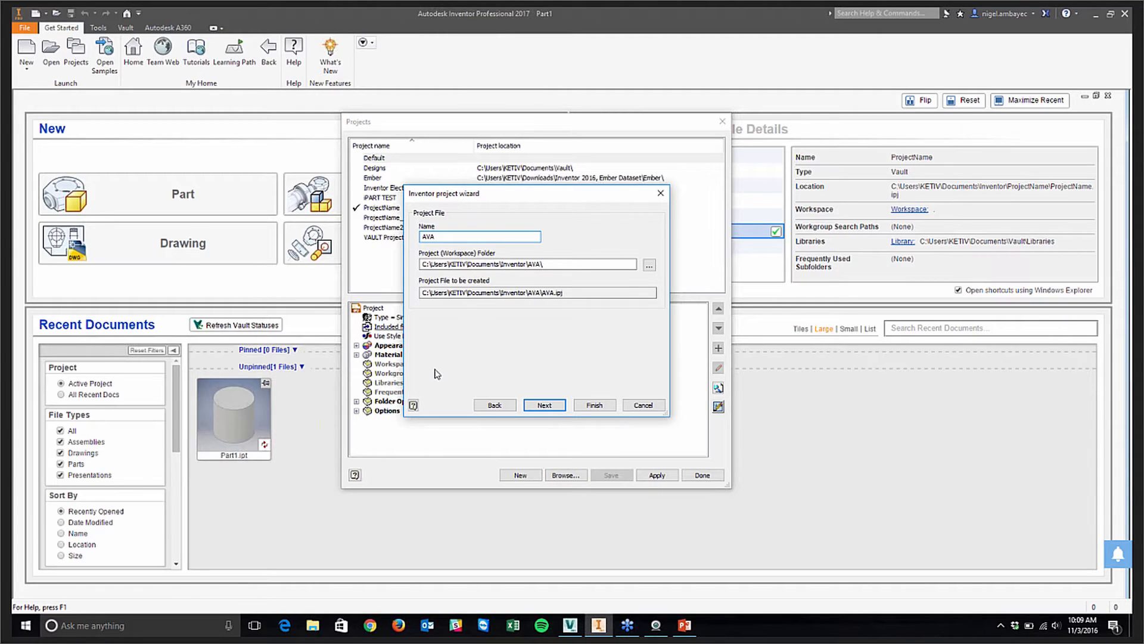
click(544, 404)
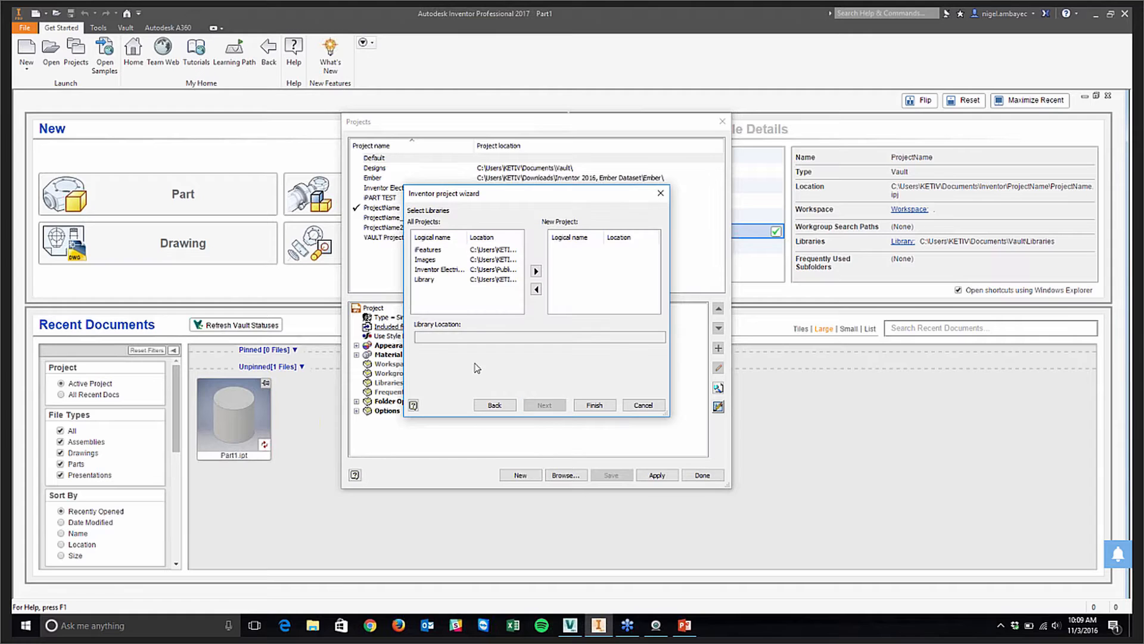
Step: Add the library named Library to the new project and finish it, allowing its project folder to be created
click(486, 280)
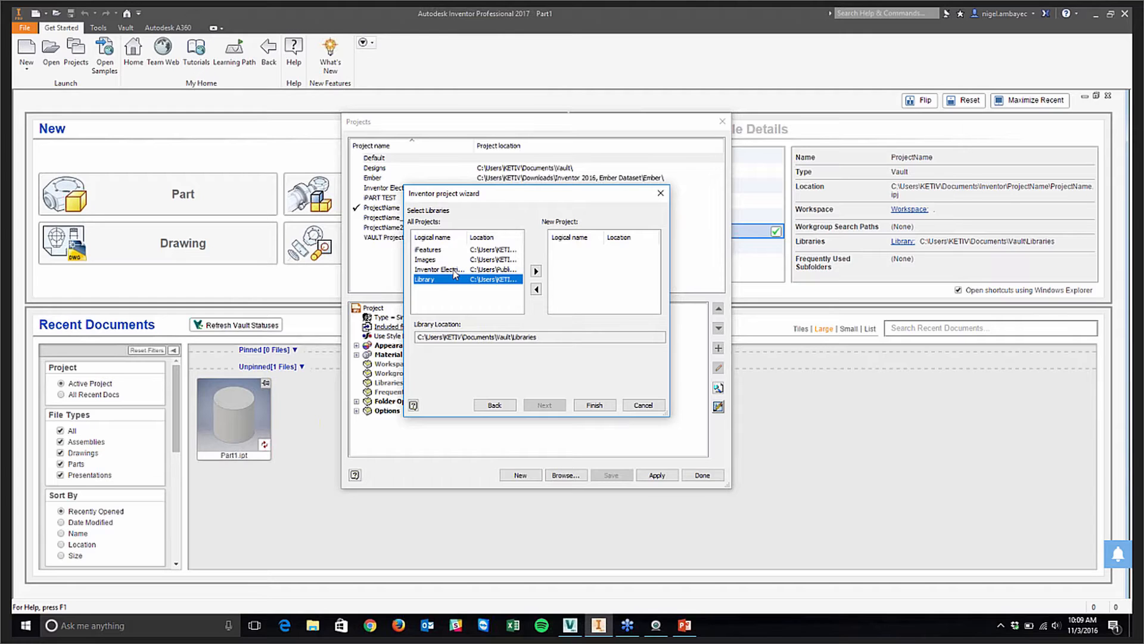
click(536, 272)
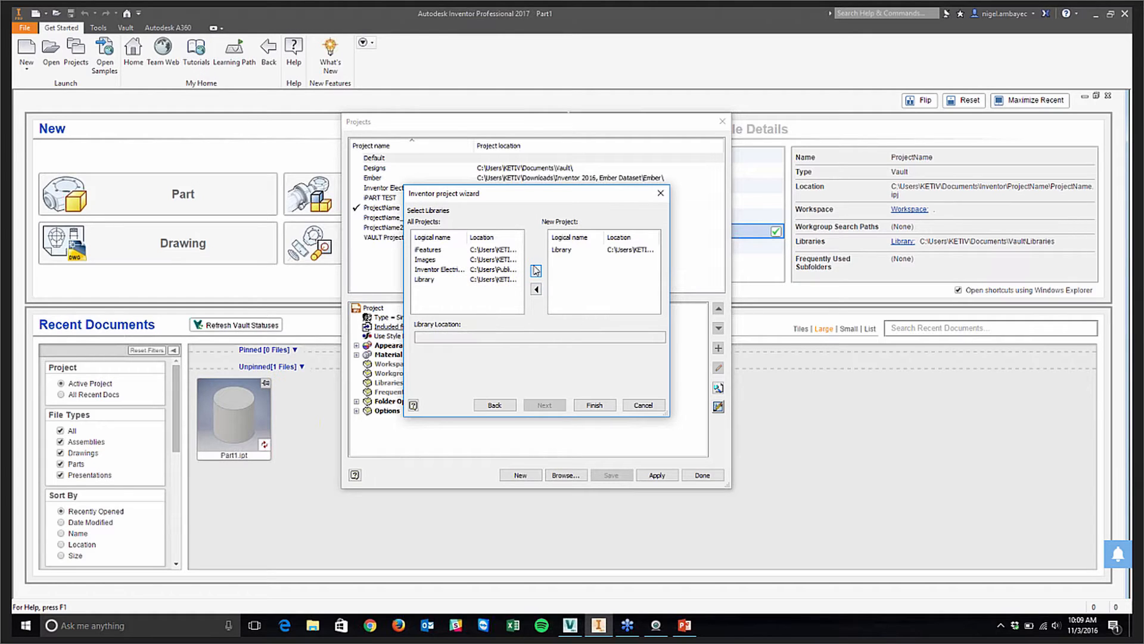
click(594, 405)
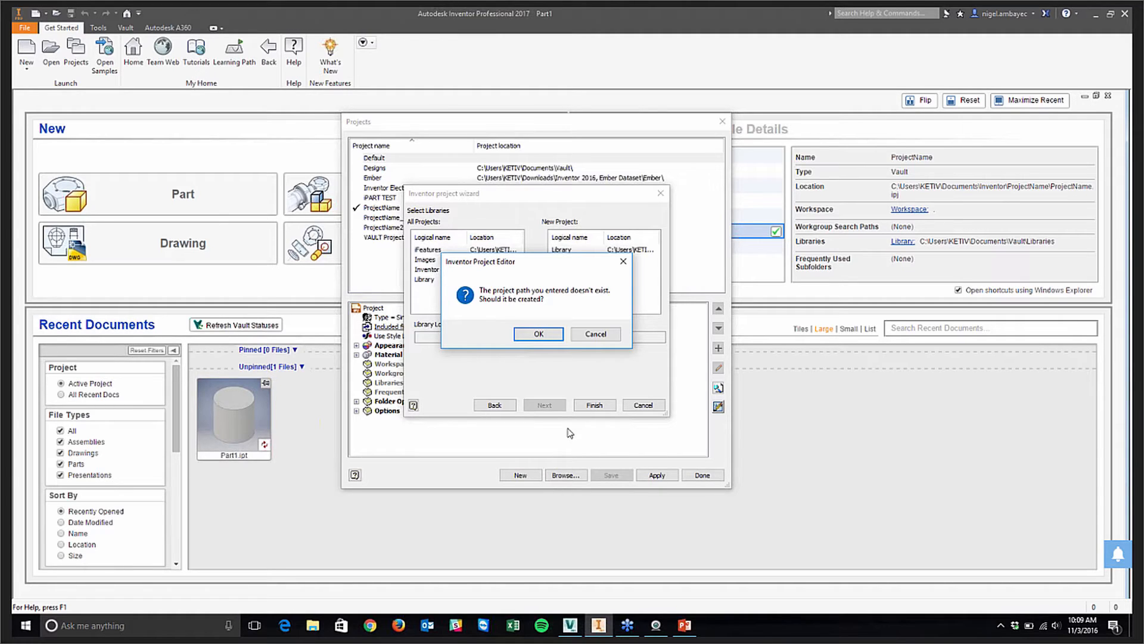
click(538, 334)
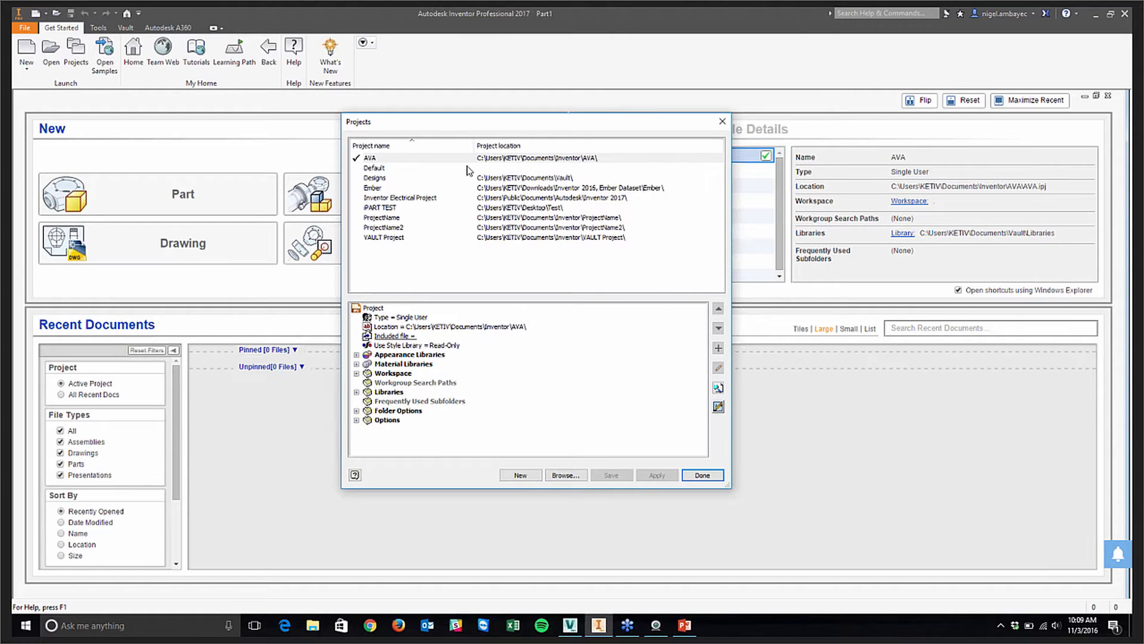
Step: Enlarge the settings area for the AVA project and review its type, location and included file entries
click(495, 159)
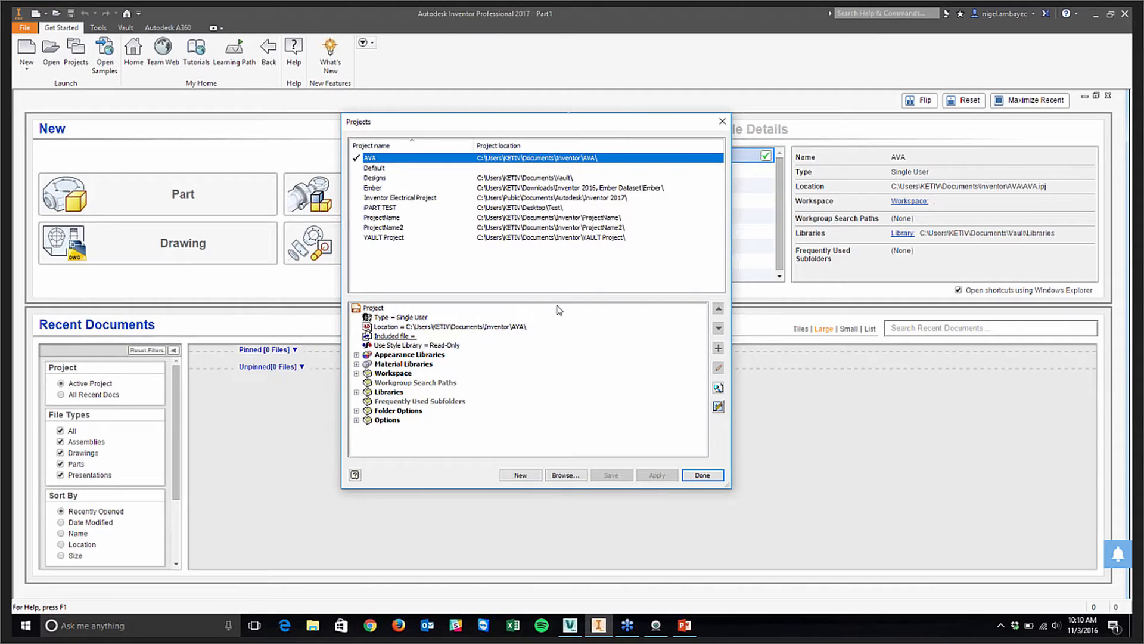
drag(556, 297, 563, 240)
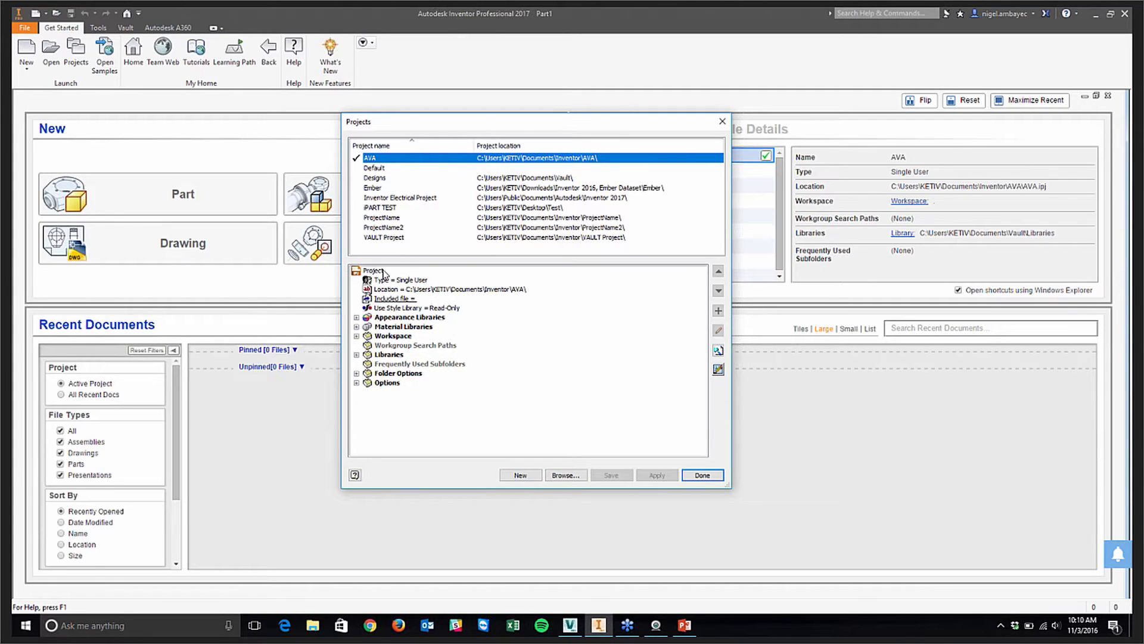
click(510, 314)
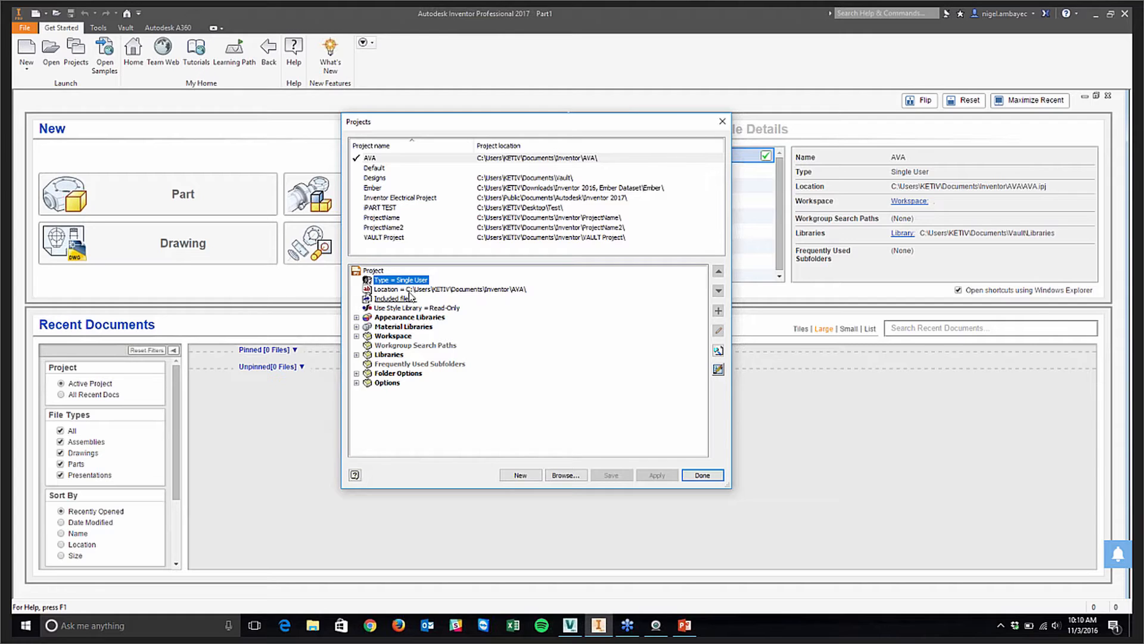
click(410, 292)
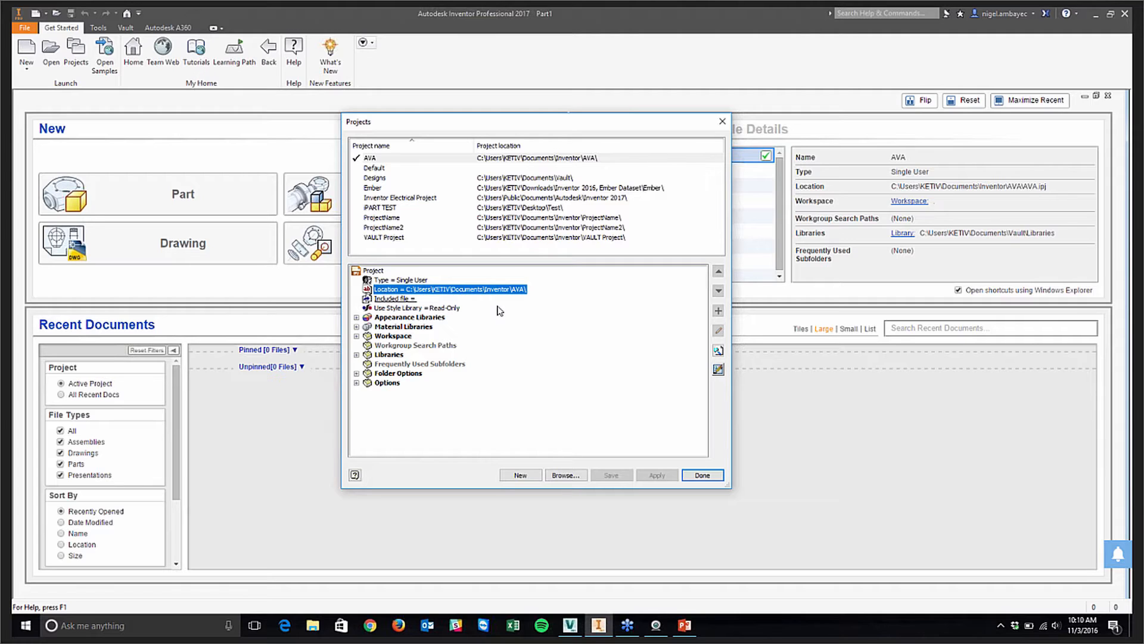
click(393, 301)
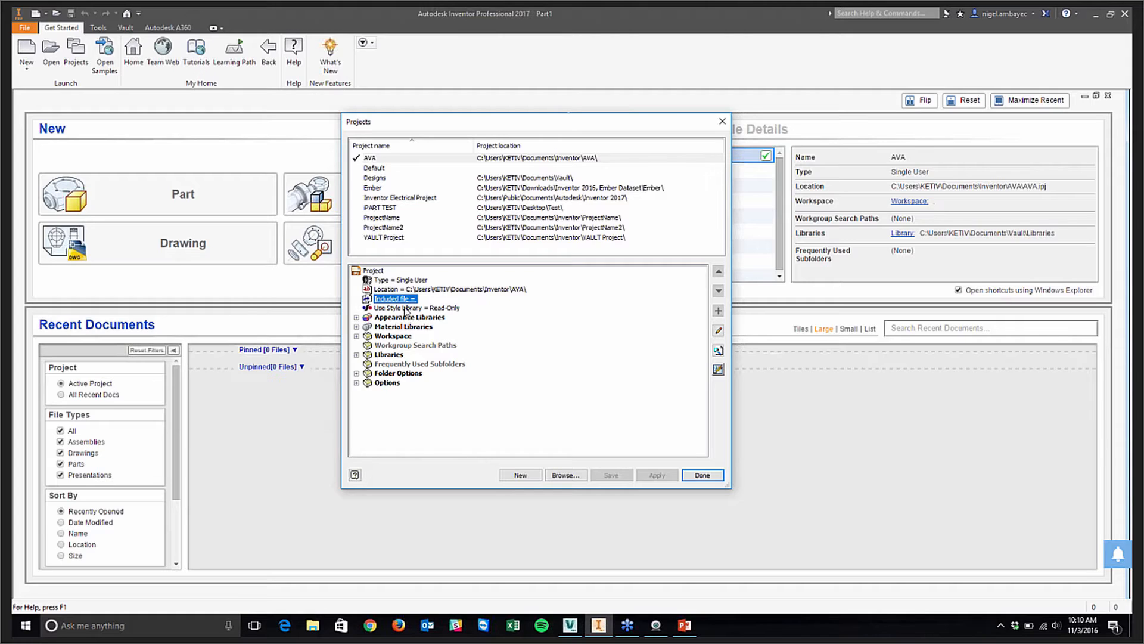
Step: Set the AVA project's Use Style Library option to Read-Write
click(405, 308)
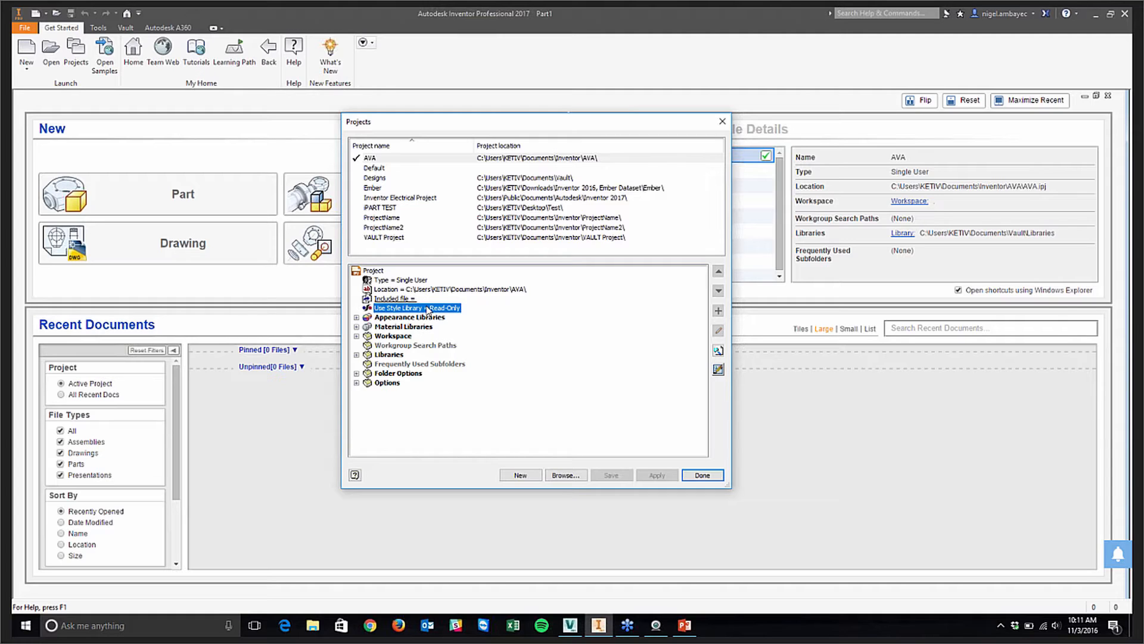
click(428, 310)
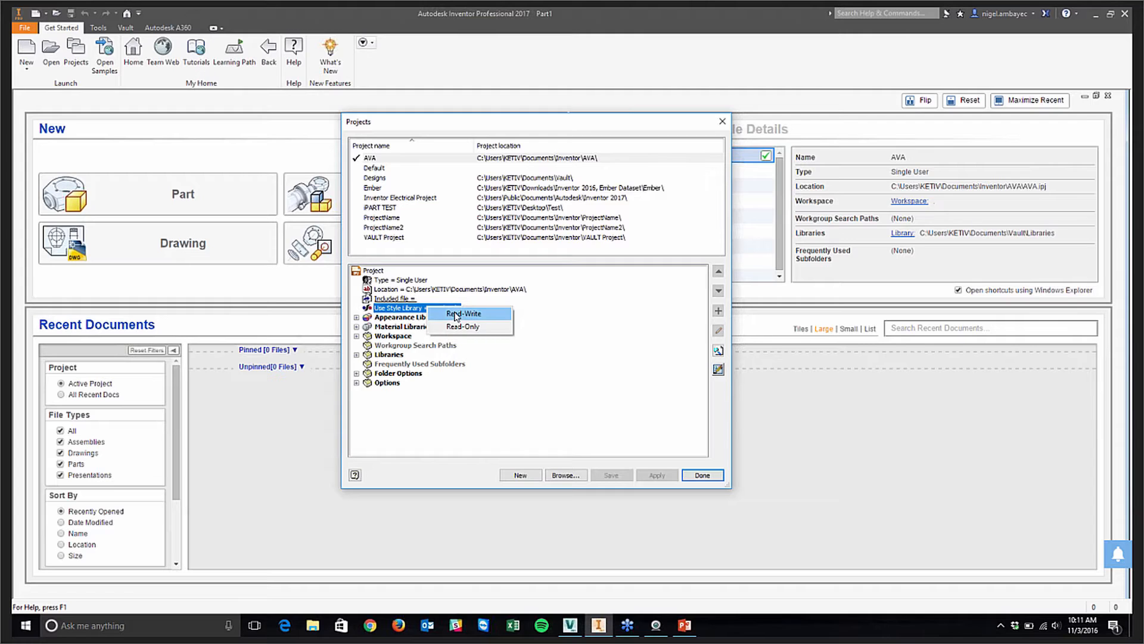
click(456, 314)
click(457, 310)
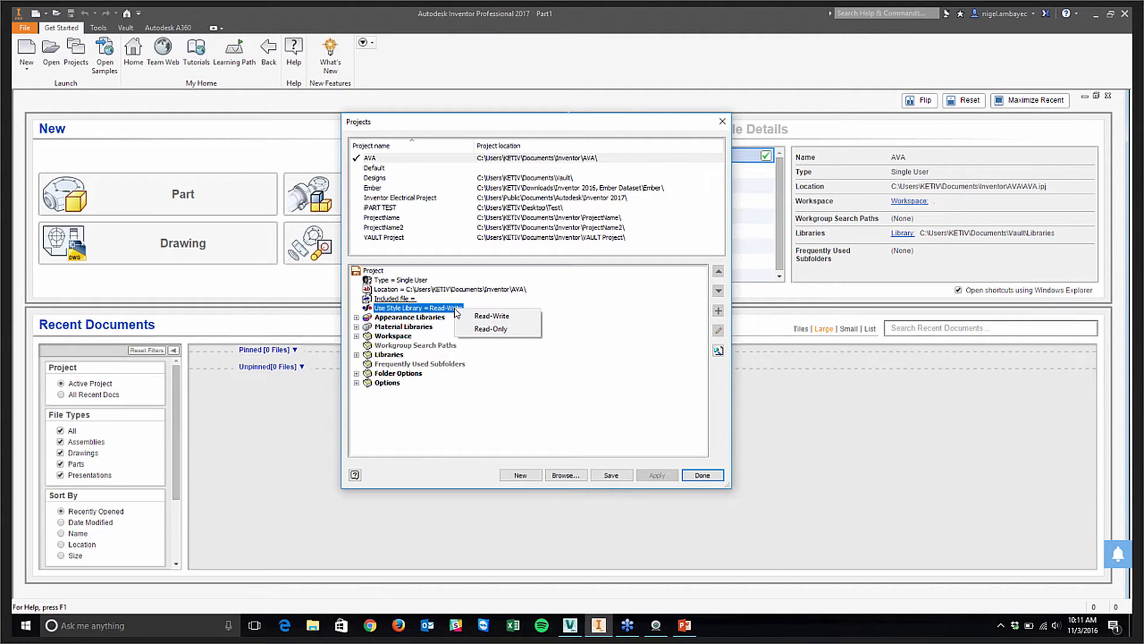
click(446, 309)
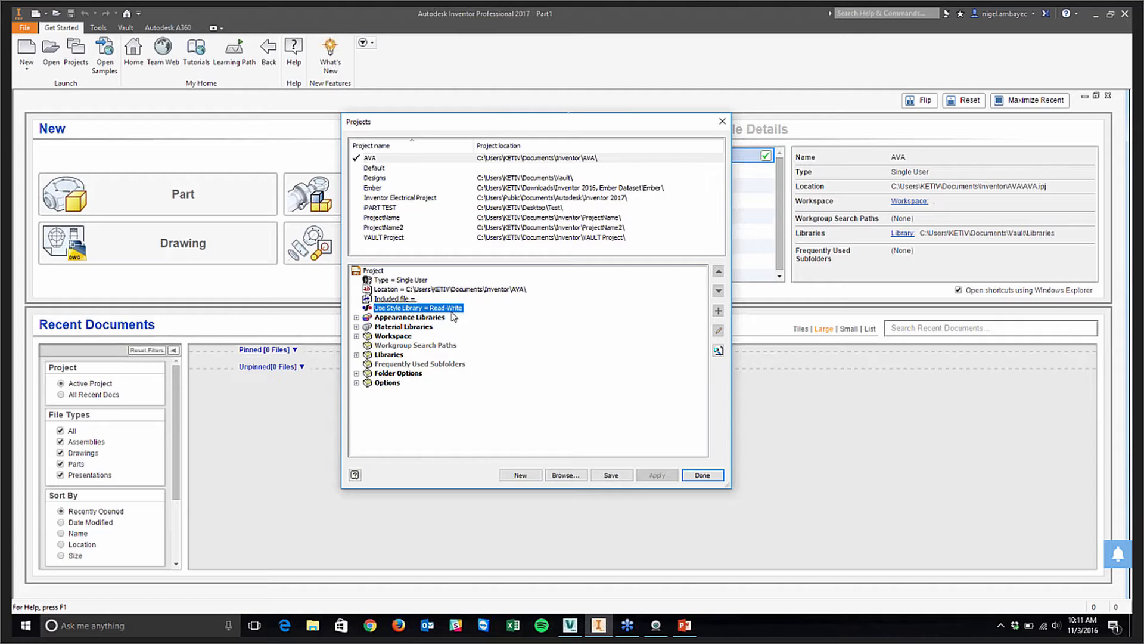
Step: Expand the AVA project's Appearance Libraries and Material Libraries and examine the libraries they contain
click(355, 317)
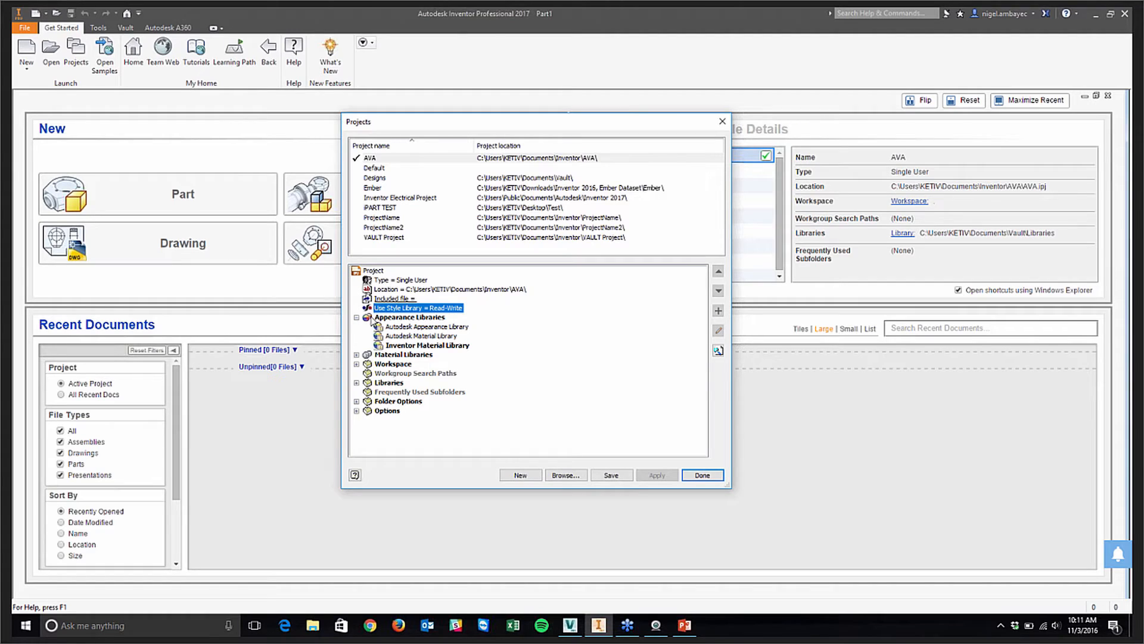
click(407, 326)
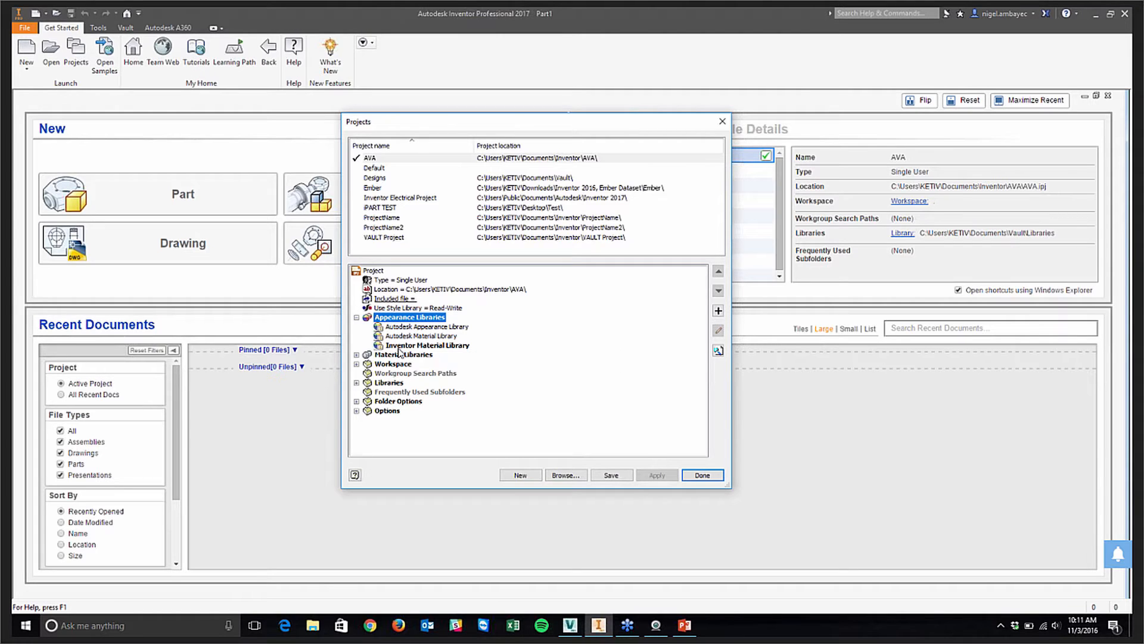
click(398, 348)
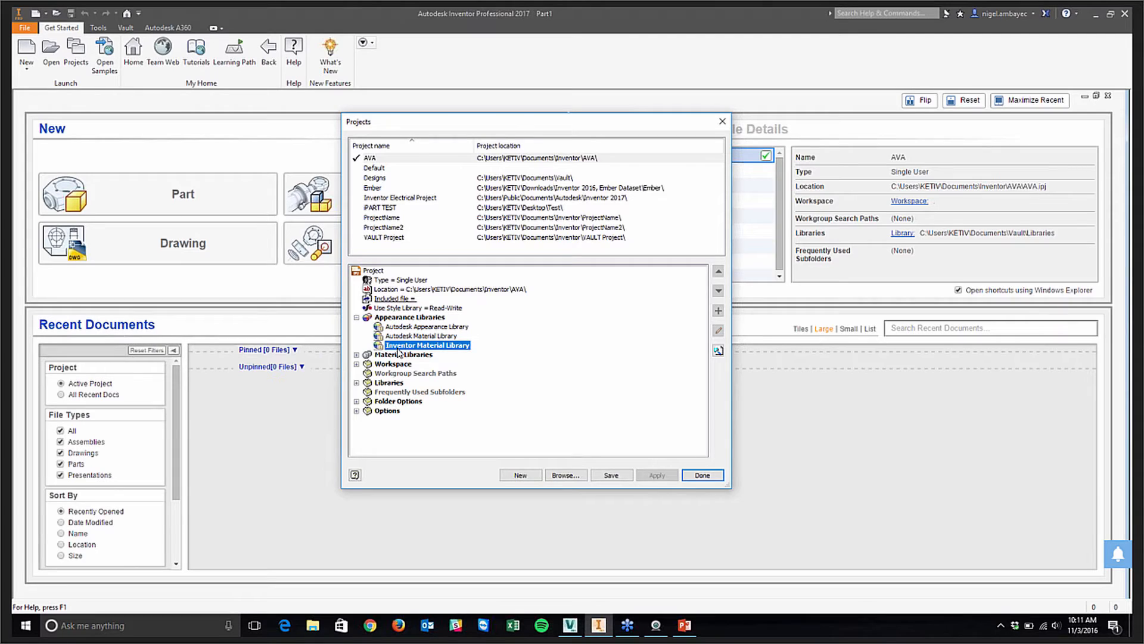
click(356, 355)
click(411, 364)
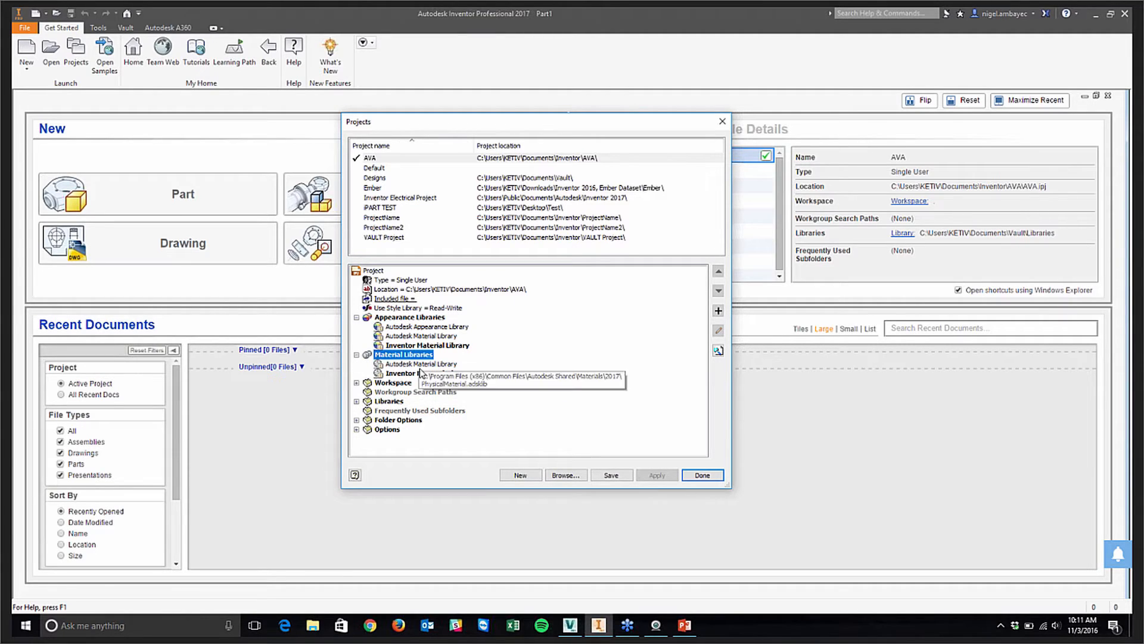
click(418, 373)
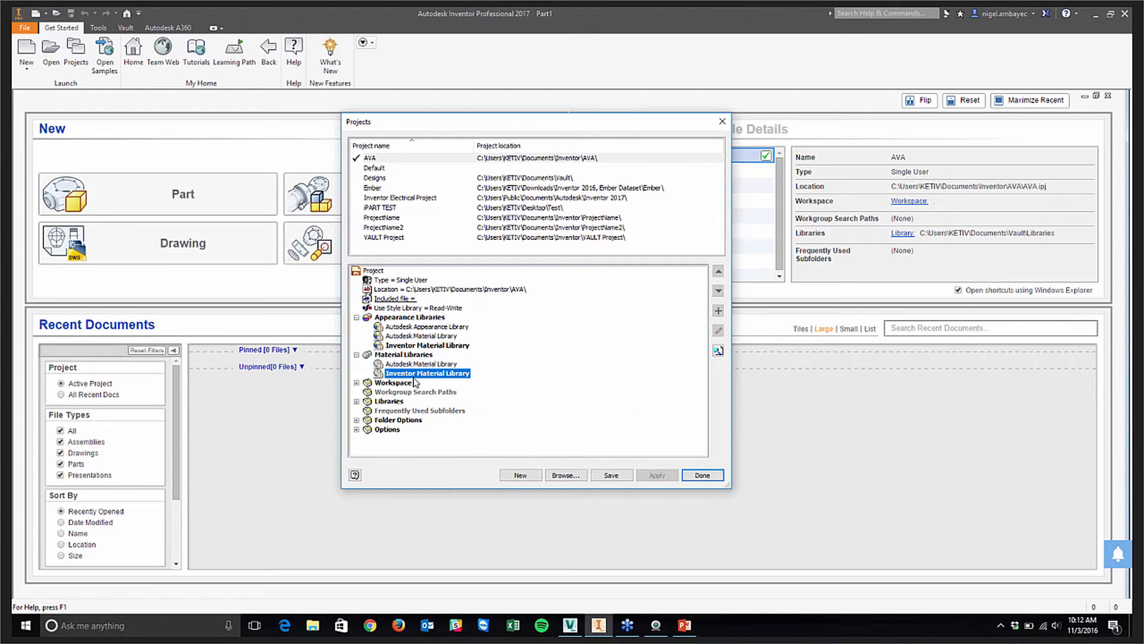
Step: Expand the AVA project's Workspace group and open its workspace folder path for editing
click(394, 384)
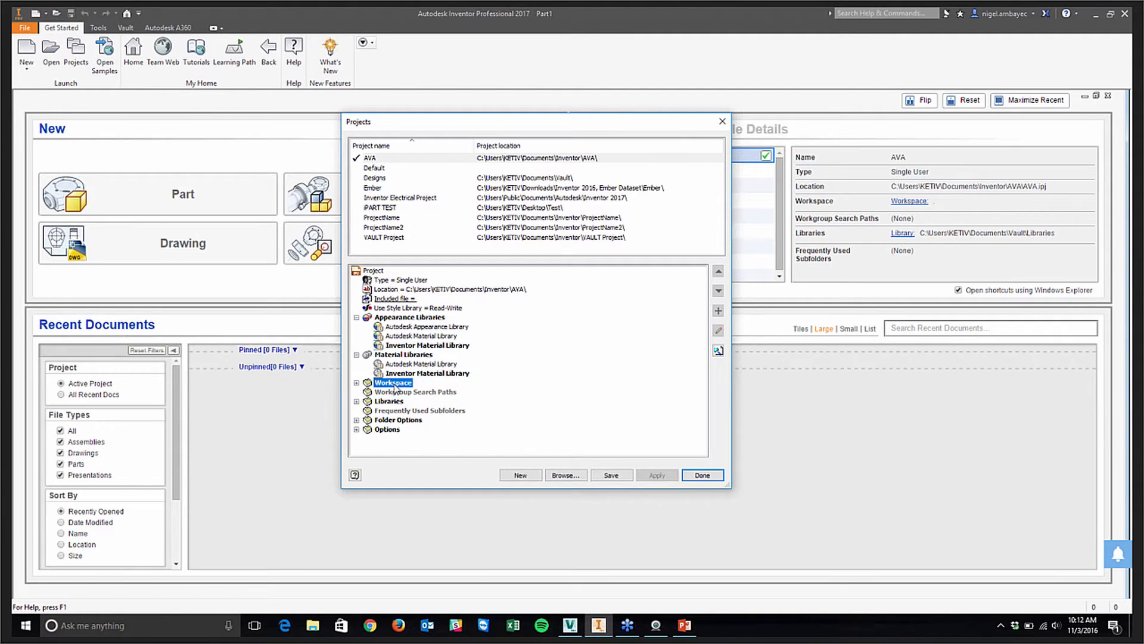
click(356, 383)
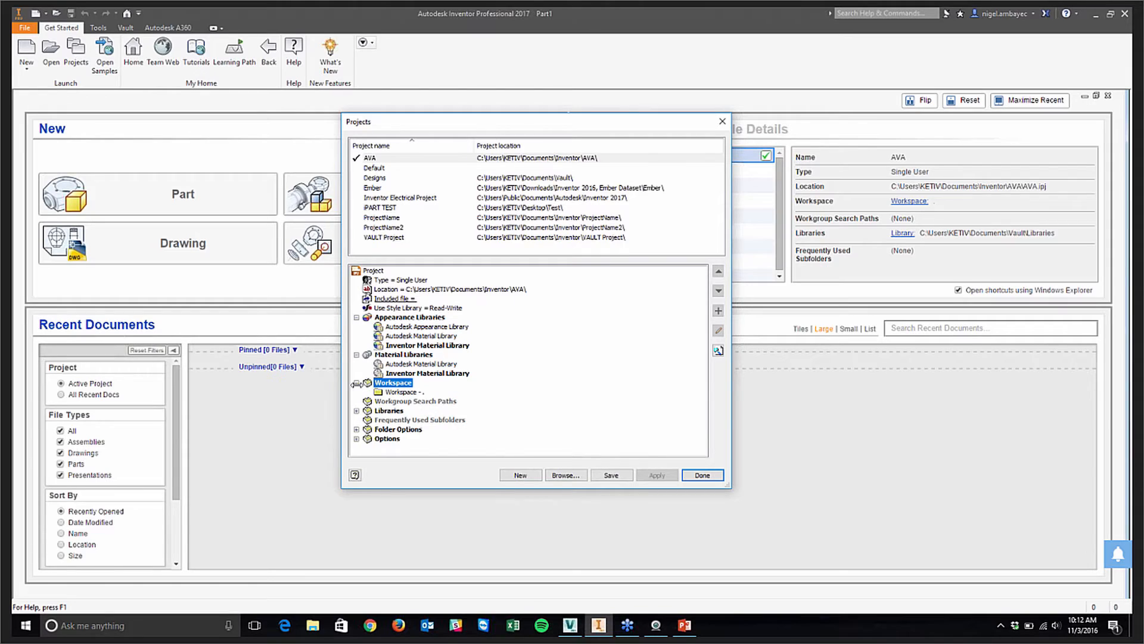
click(402, 392)
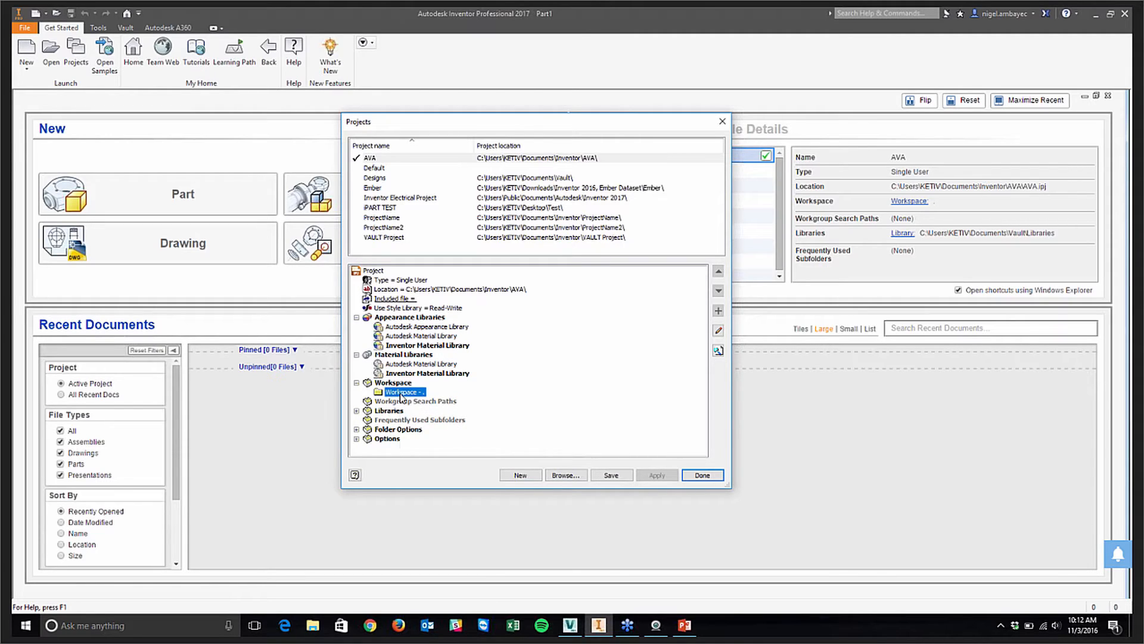
right_click(401, 395)
click(458, 398)
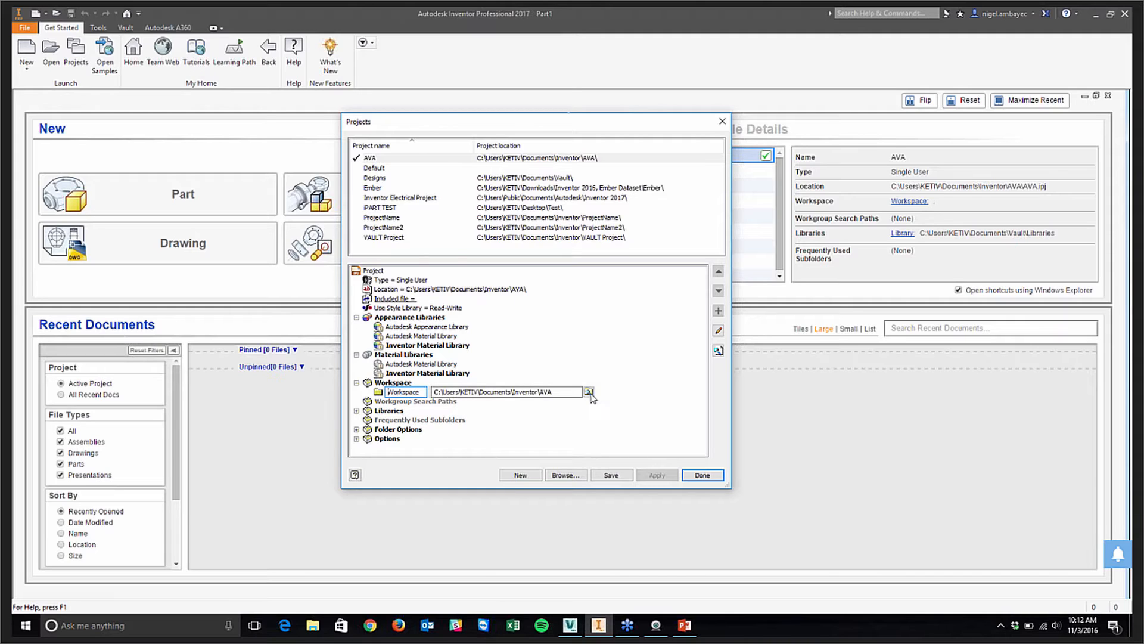
Step: Browse the folder tree for possible workspace locations and leave it without picking a folder
click(588, 392)
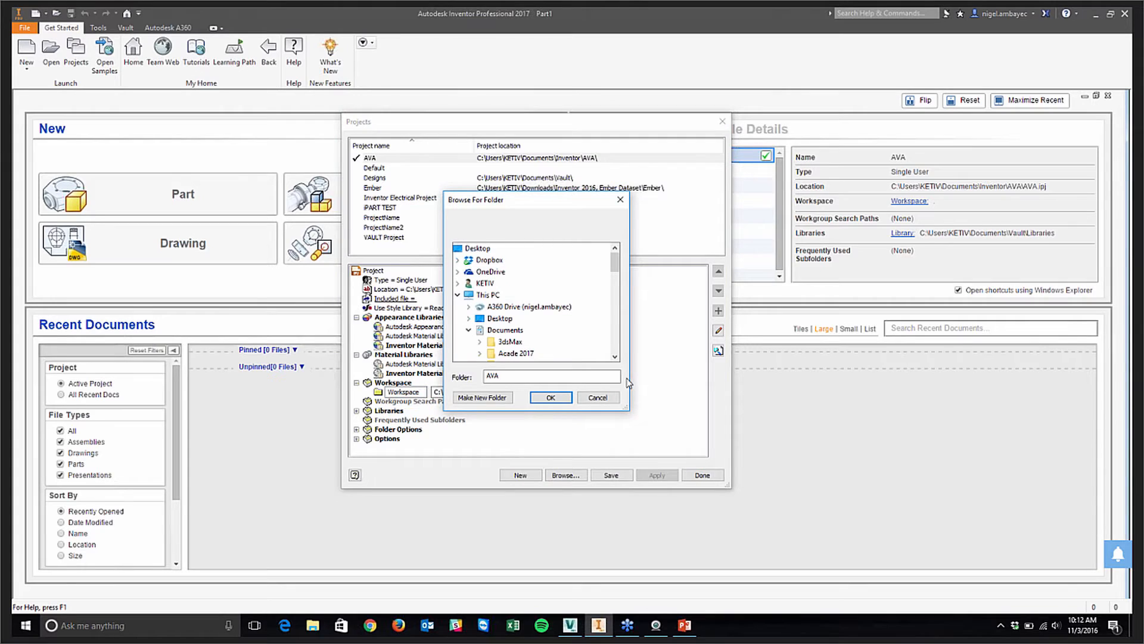
scroll(551, 313, down, 6)
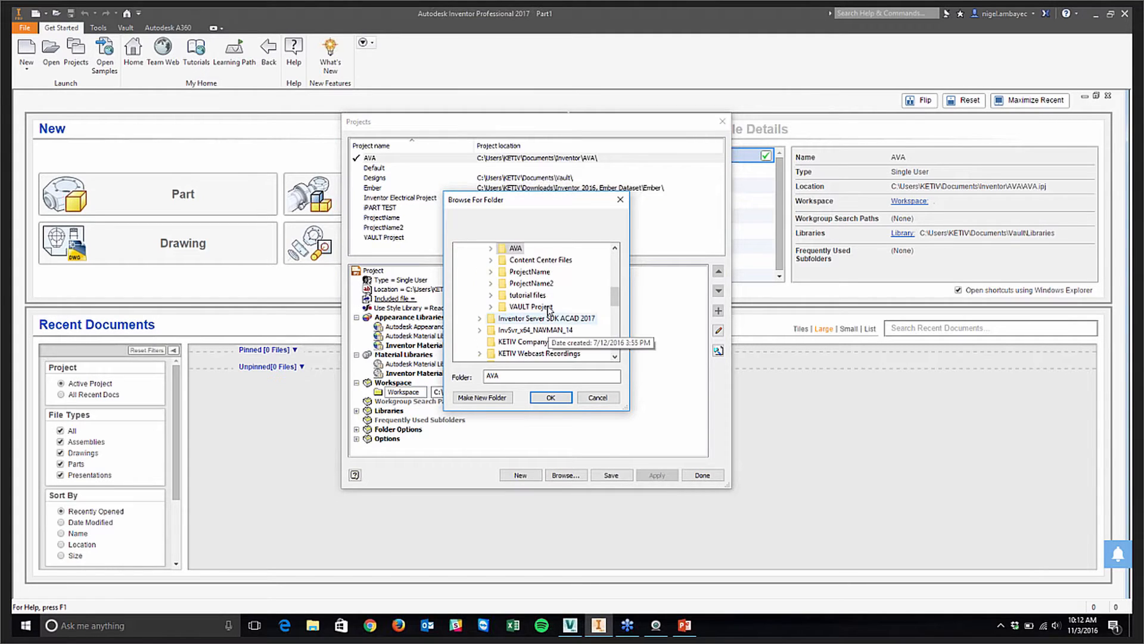
scroll(549, 310, up, 6)
scroll(549, 311, down, 6)
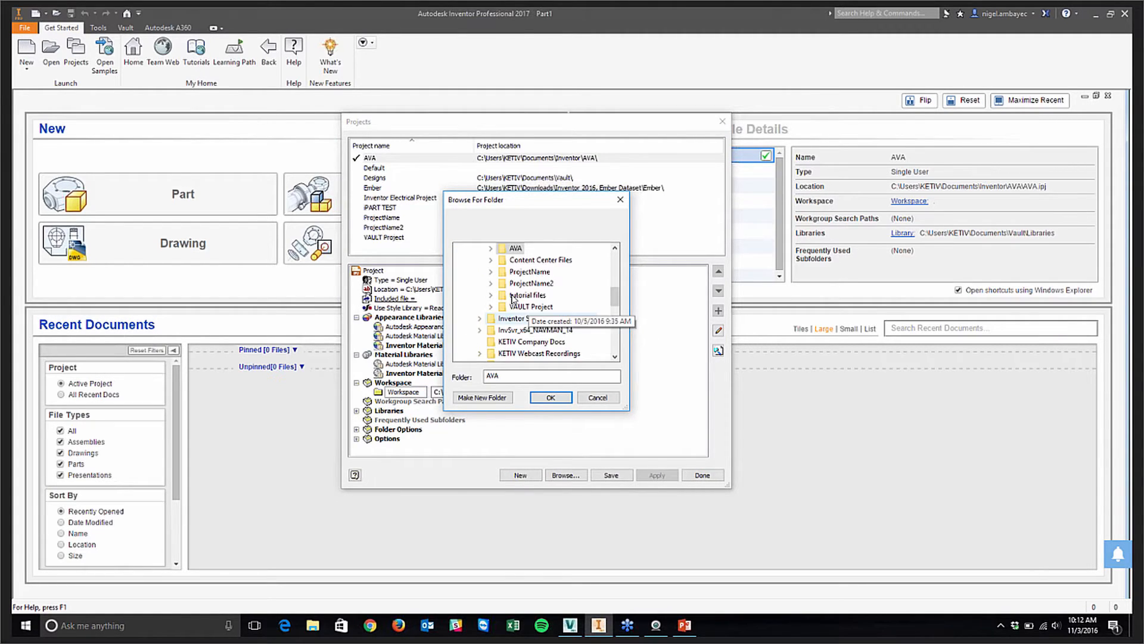
scroll(549, 316, down, 3)
scroll(552, 327, down, 5)
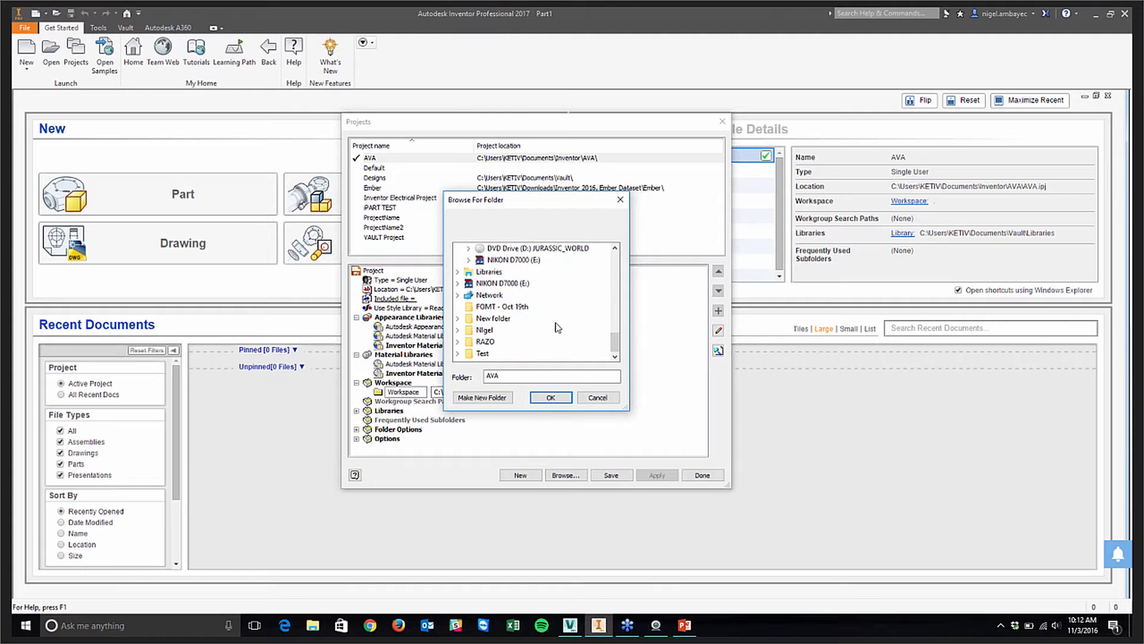
scroll(557, 327, up, 6)
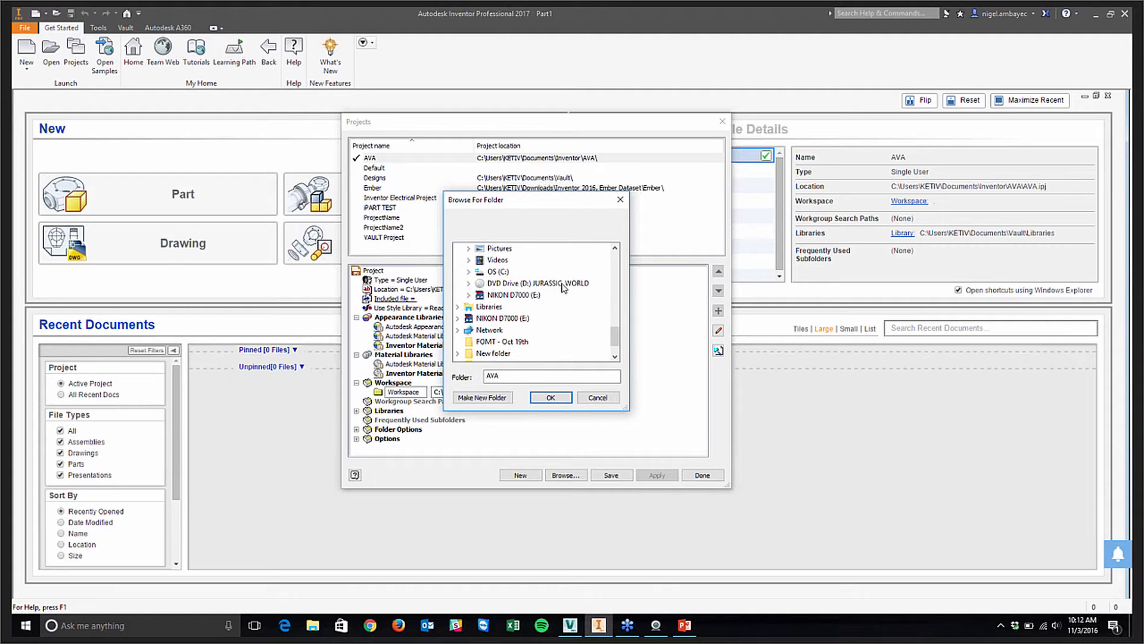
click(595, 398)
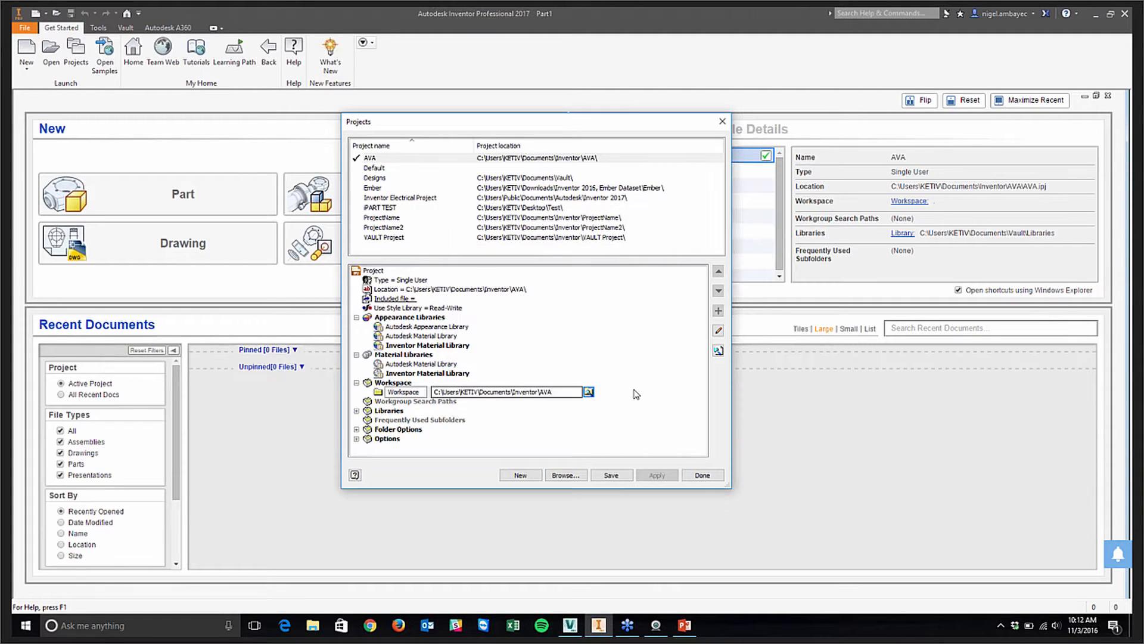
Step: Expand the project's Libraries group, examine the Library folder path, and collapse the group again
click(357, 410)
click(393, 419)
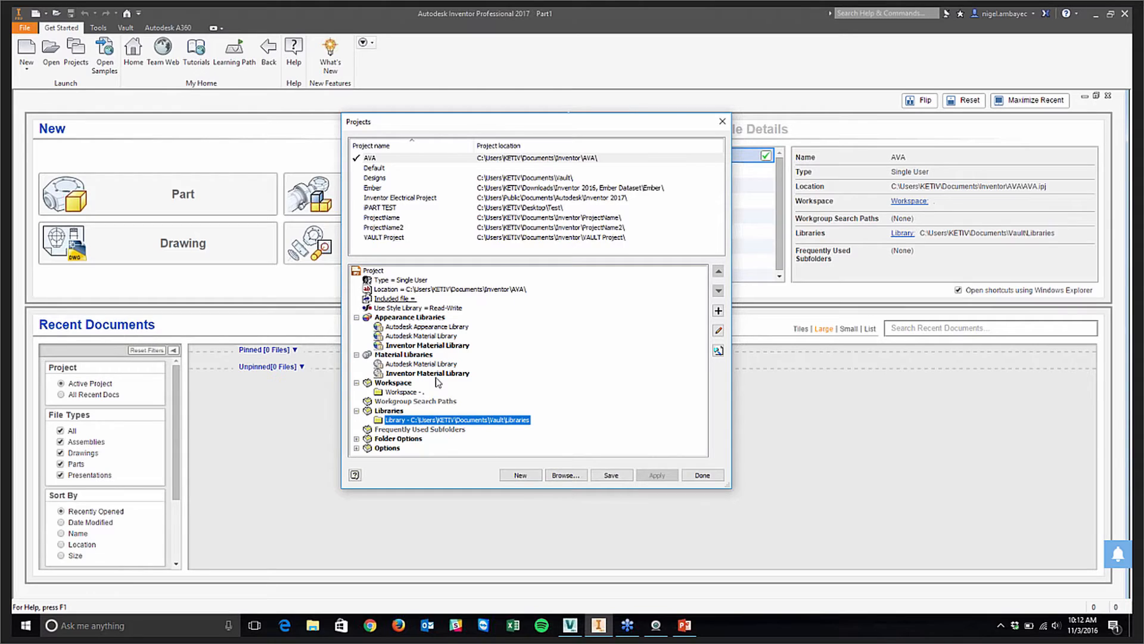
click(356, 411)
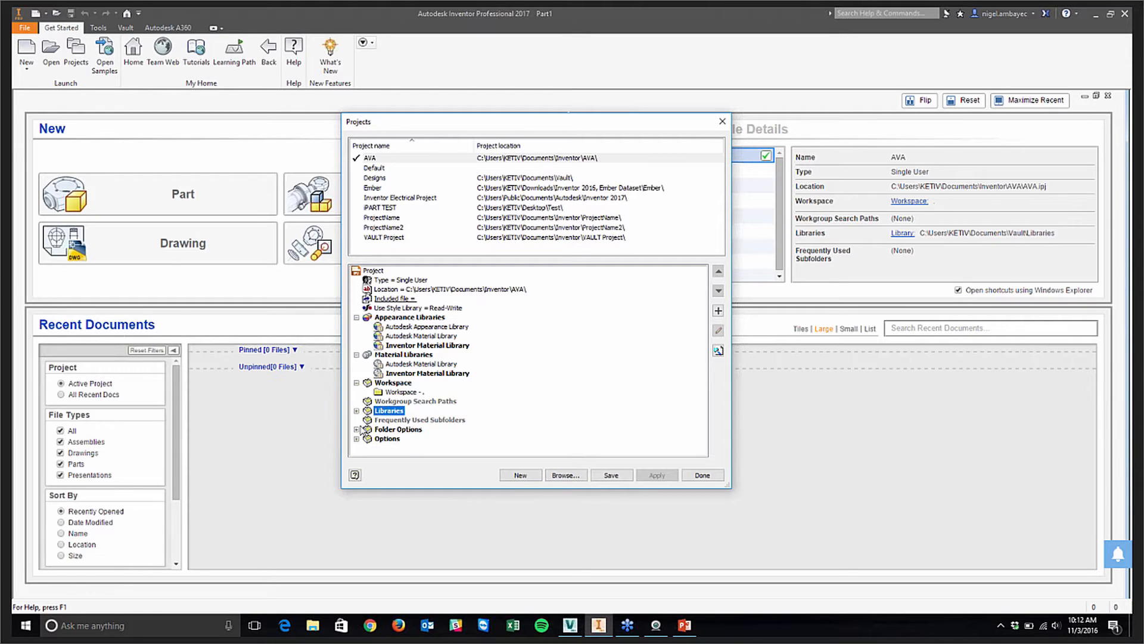
Step: Under Folder Options, set the Content Center Files folder explicitly to C:\Users\KETIV\Documents\Inventor\Content Center Files\R2017\
click(356, 429)
scroll(468, 420, down, 1)
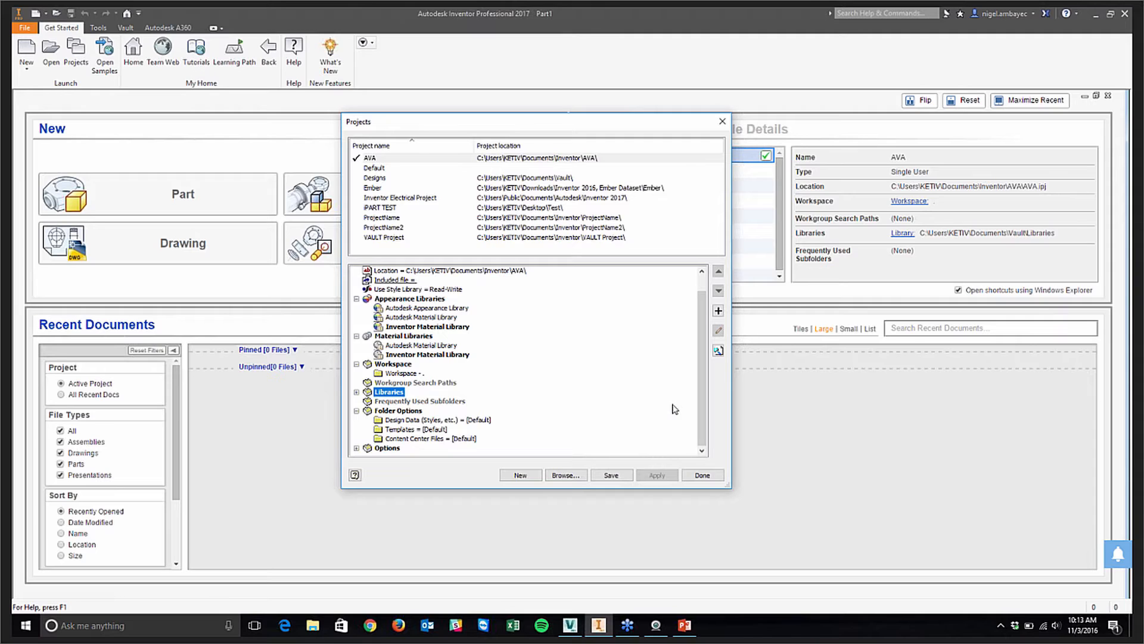
mouse_move(448, 444)
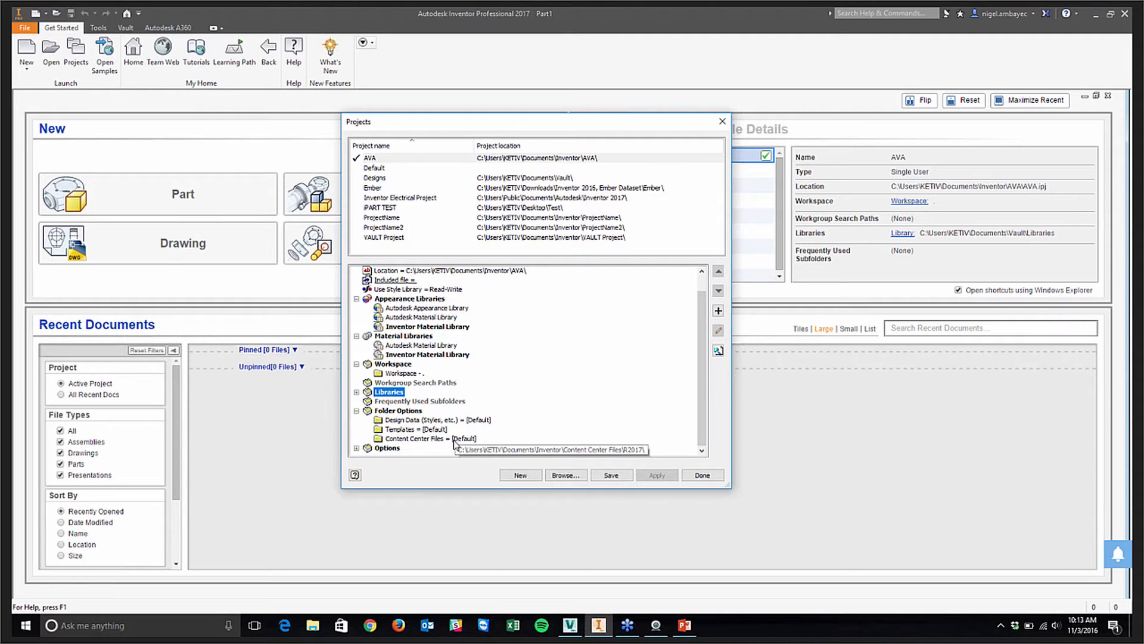
click(467, 439)
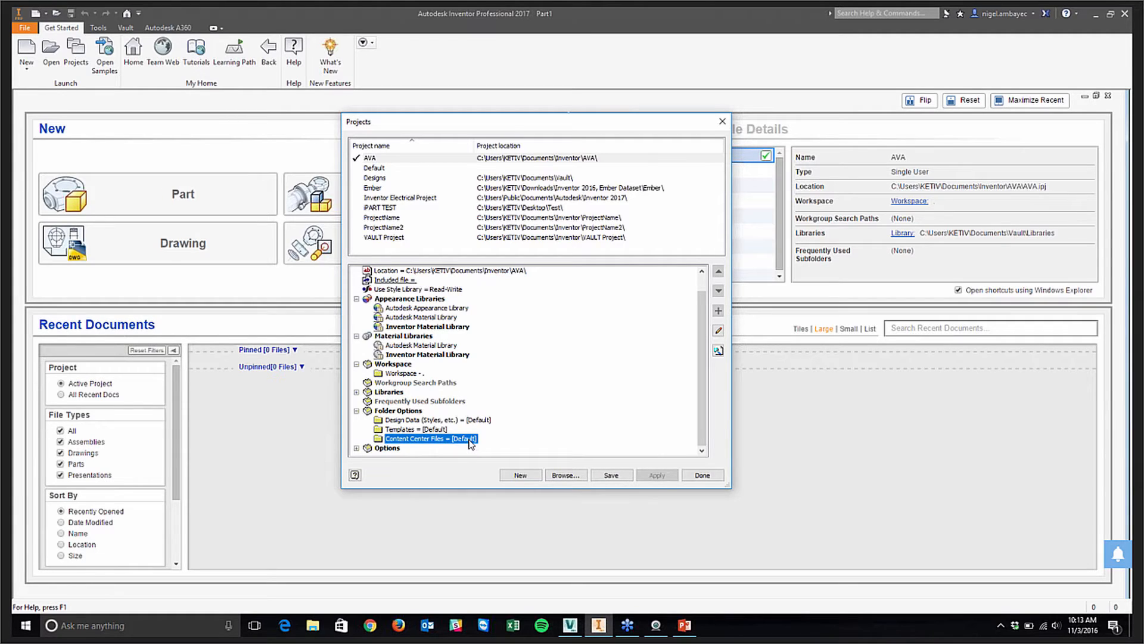
double_click(471, 444)
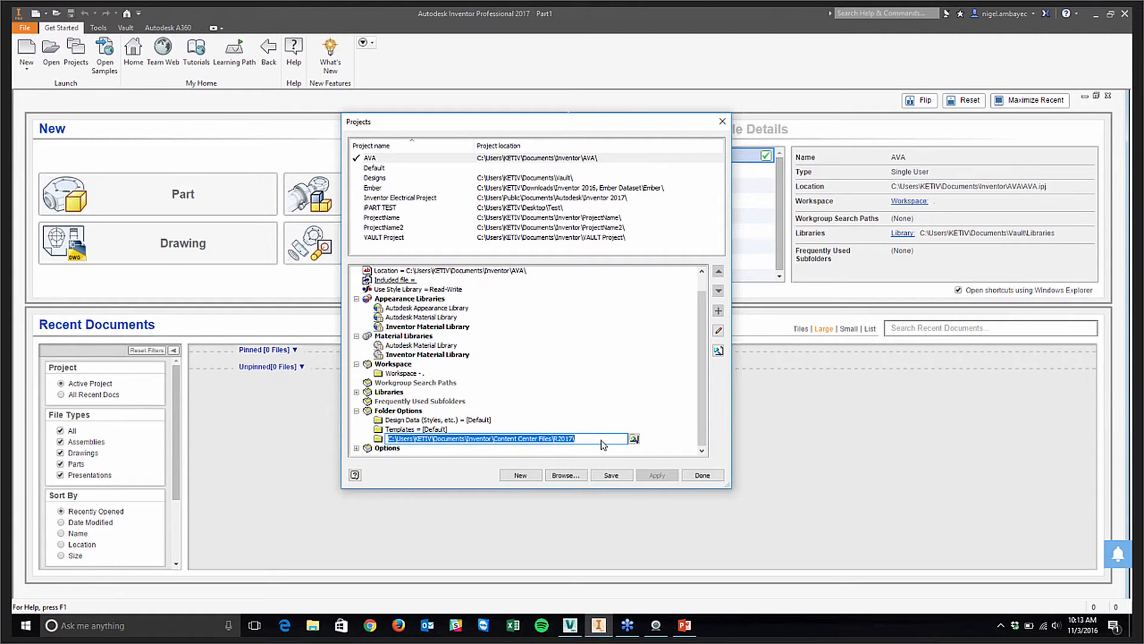
key(Return)
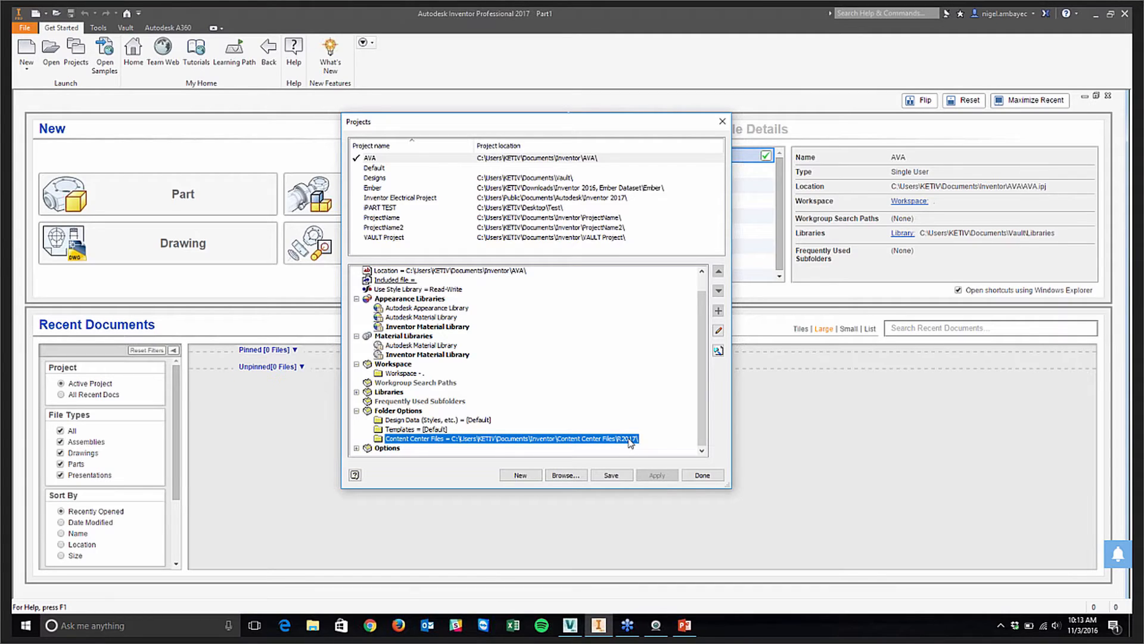
click(550, 411)
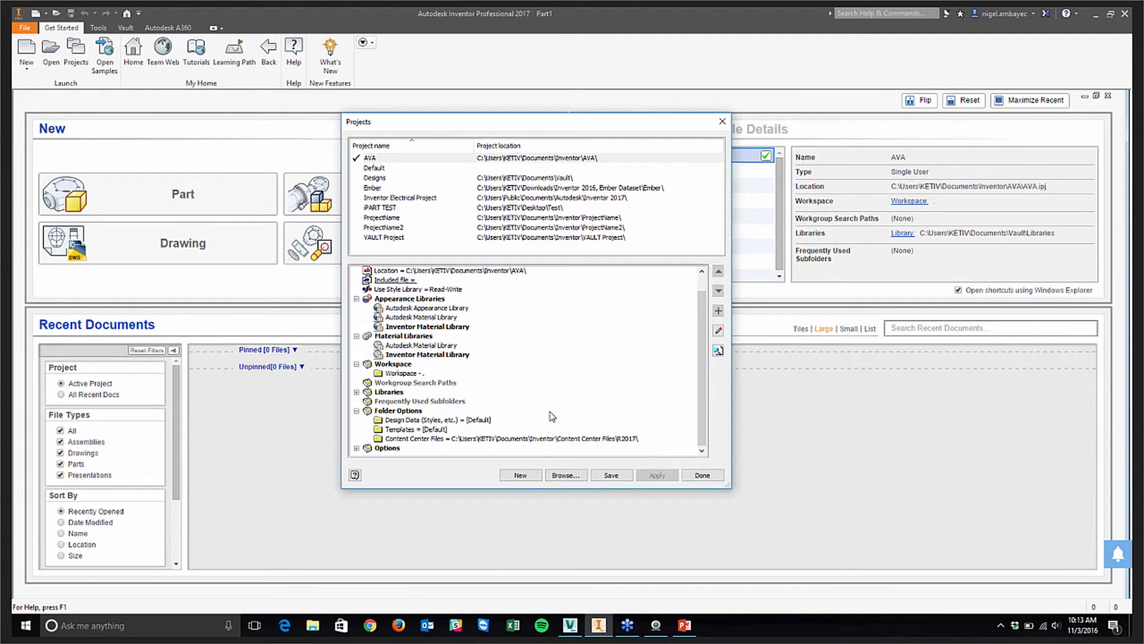
click(530, 439)
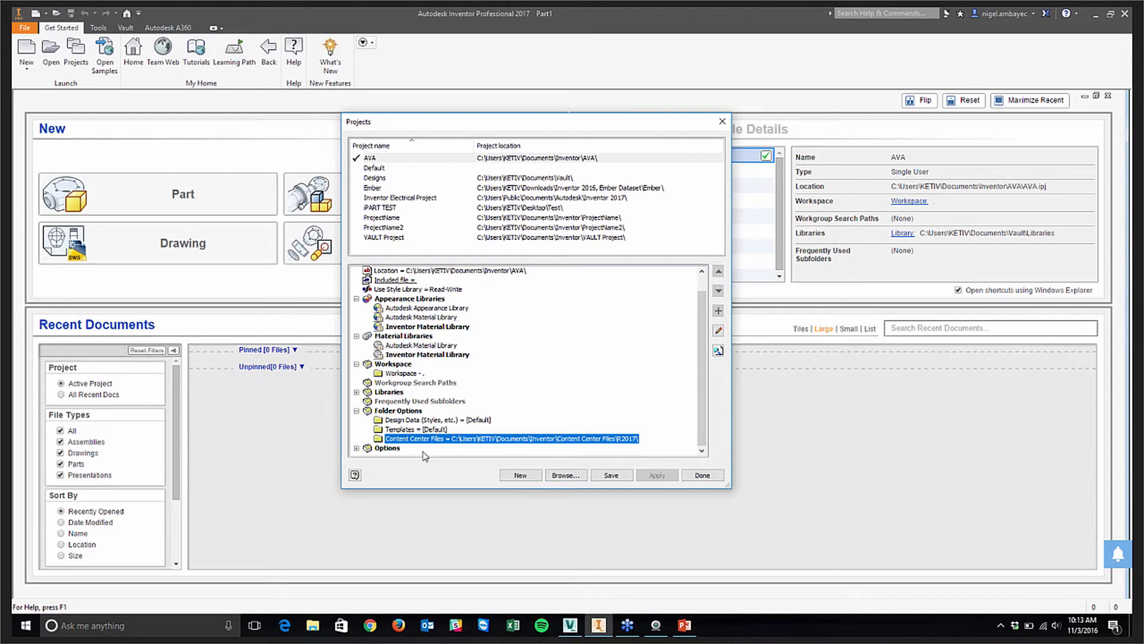
Step: Expand the project's Options, collapse Folder Options, and examine the Old Versions To Keep On Save setting
click(357, 448)
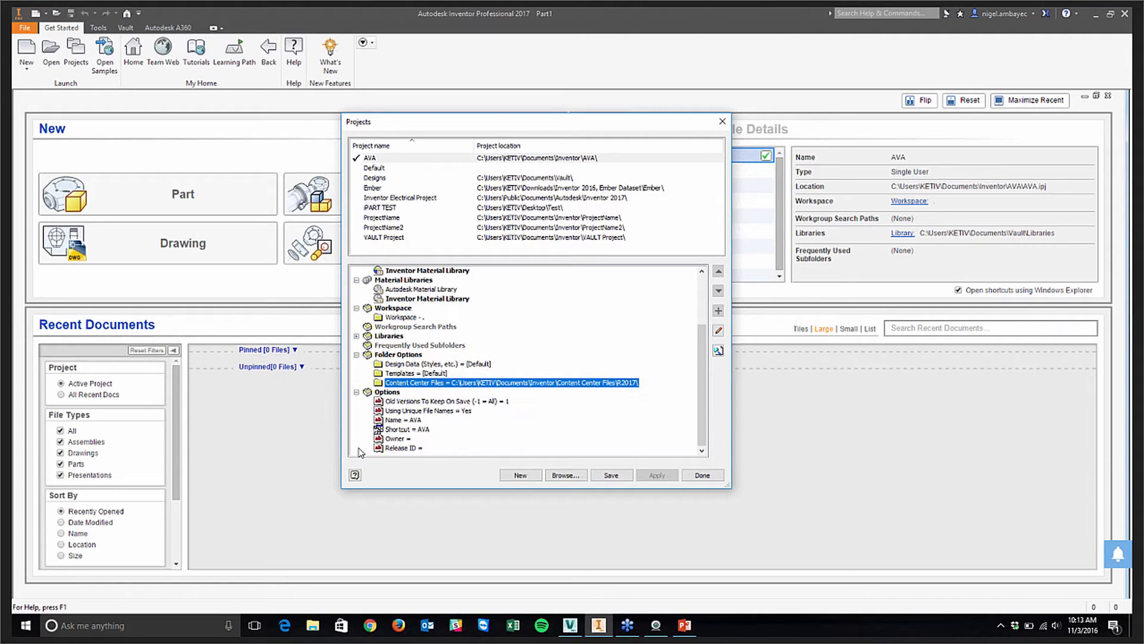
click(356, 354)
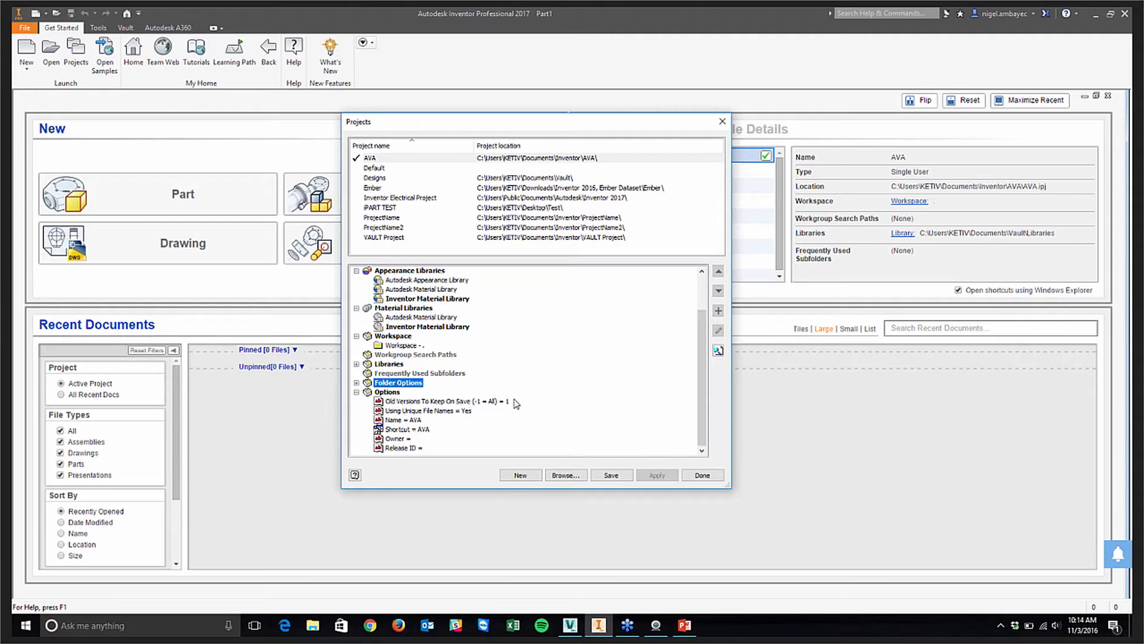
click(423, 404)
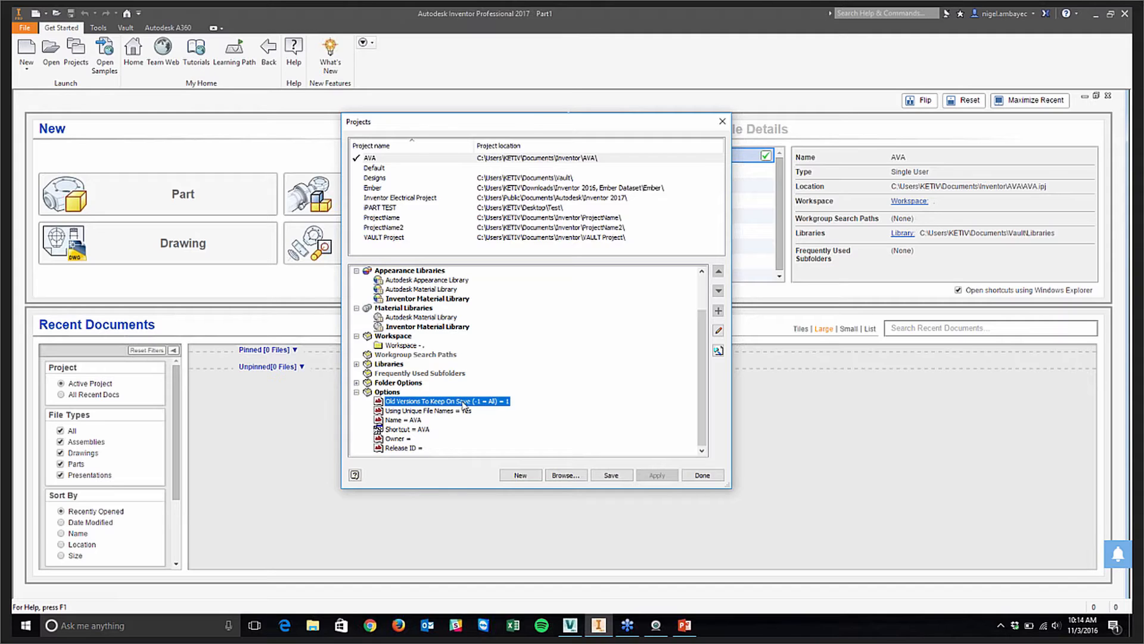
right_click(509, 406)
click(530, 411)
click(373, 402)
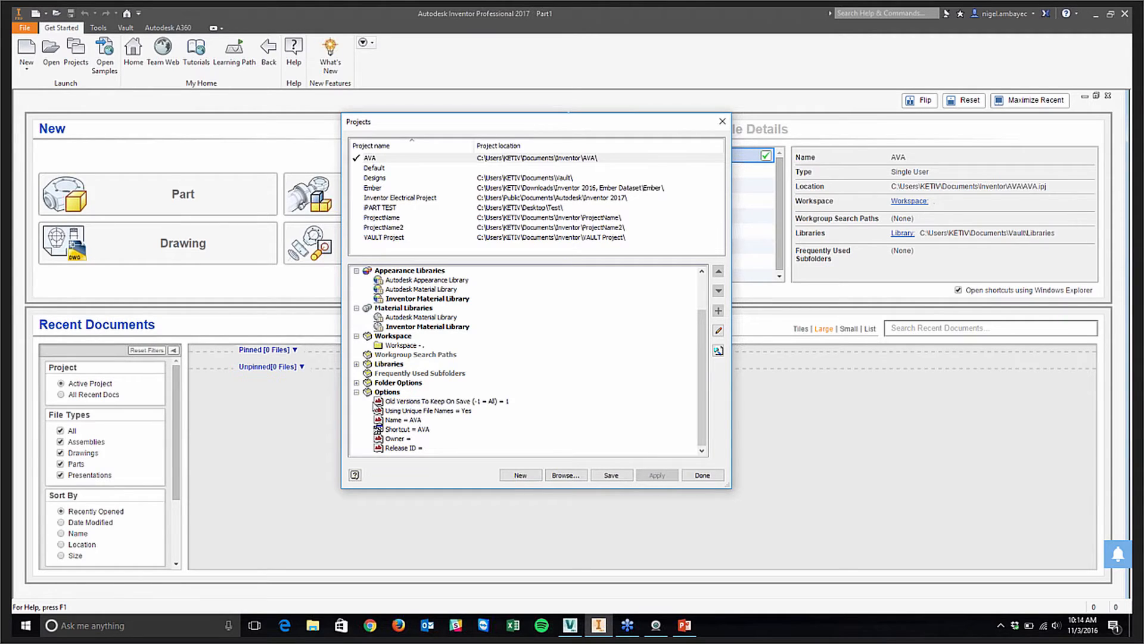
click(510, 406)
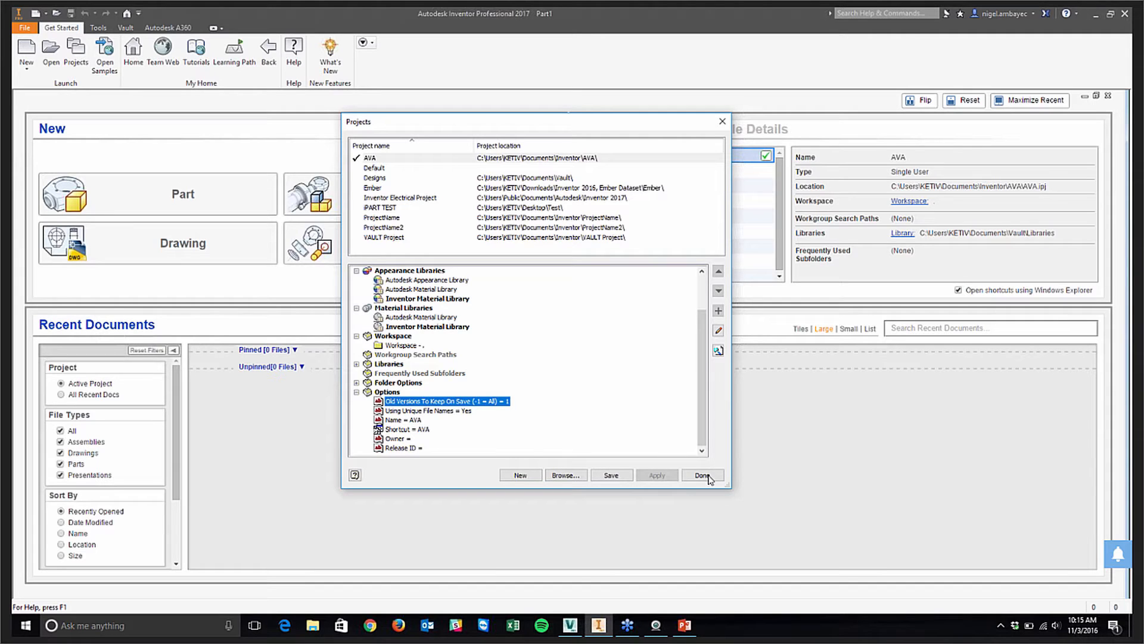
Step: Review the Using Unique File Names, Release ID, Name and Shortcut entries under the project's Options
click(431, 414)
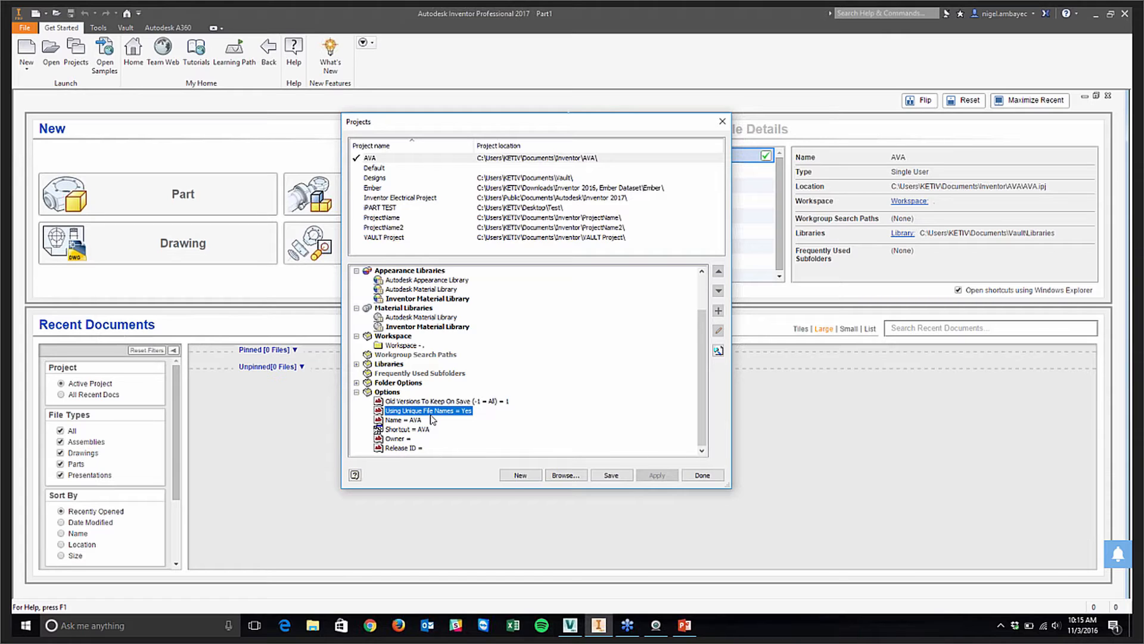
click(399, 447)
scroll(399, 442, up, 2)
scroll(399, 441, down, 2)
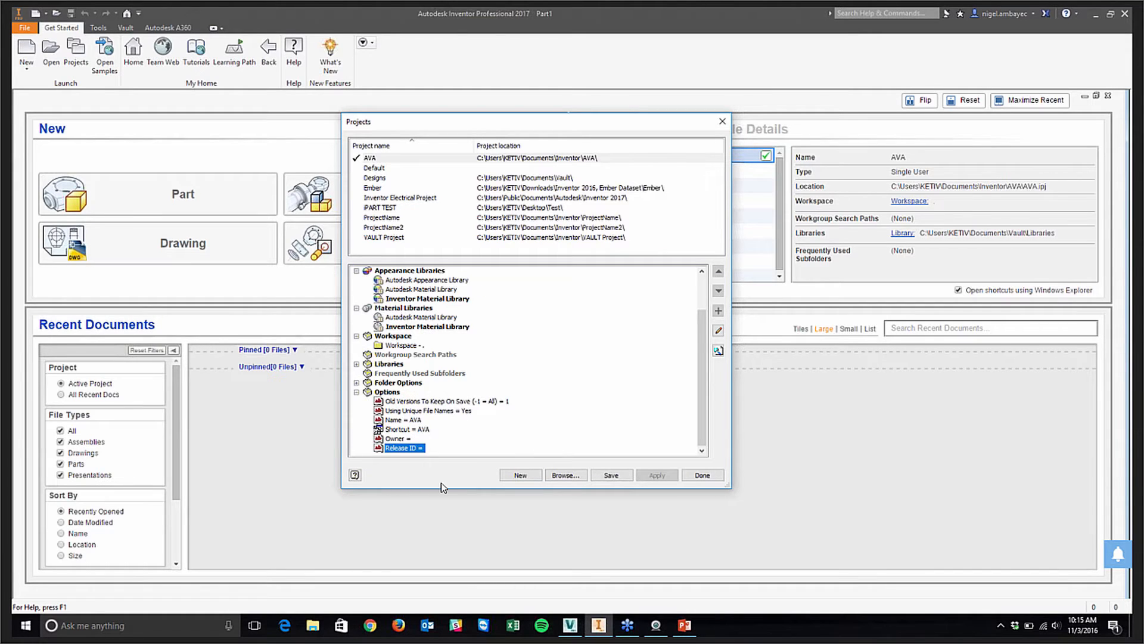
click(401, 426)
click(401, 420)
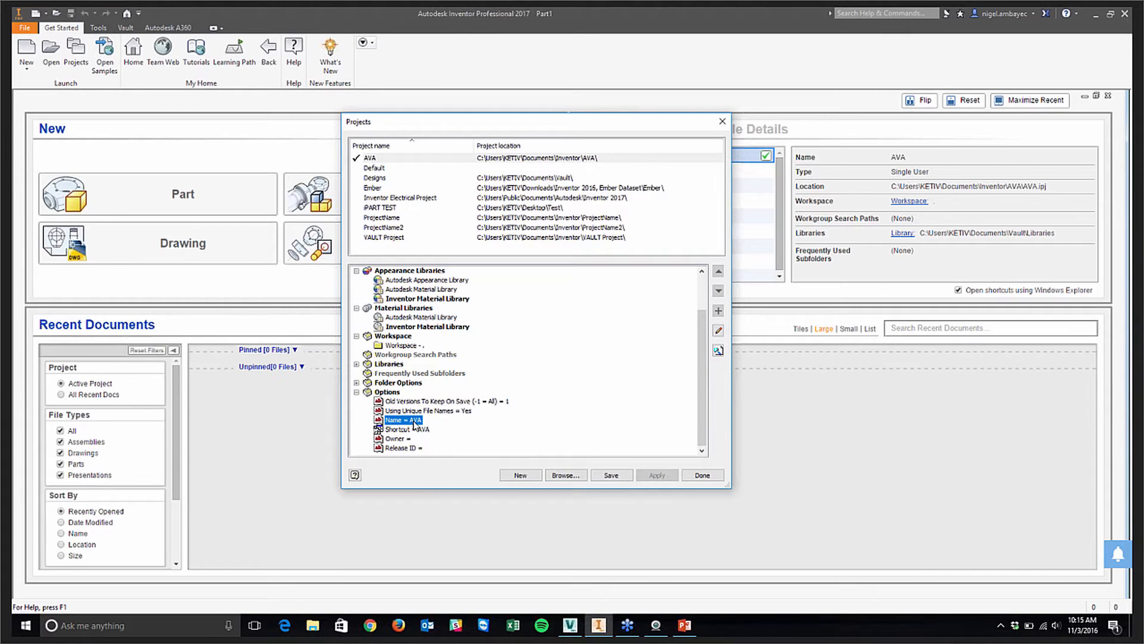
click(416, 428)
Step: Enter the owner's name in the project's Owner option and close the project settings
click(403, 440)
double_click(393, 439)
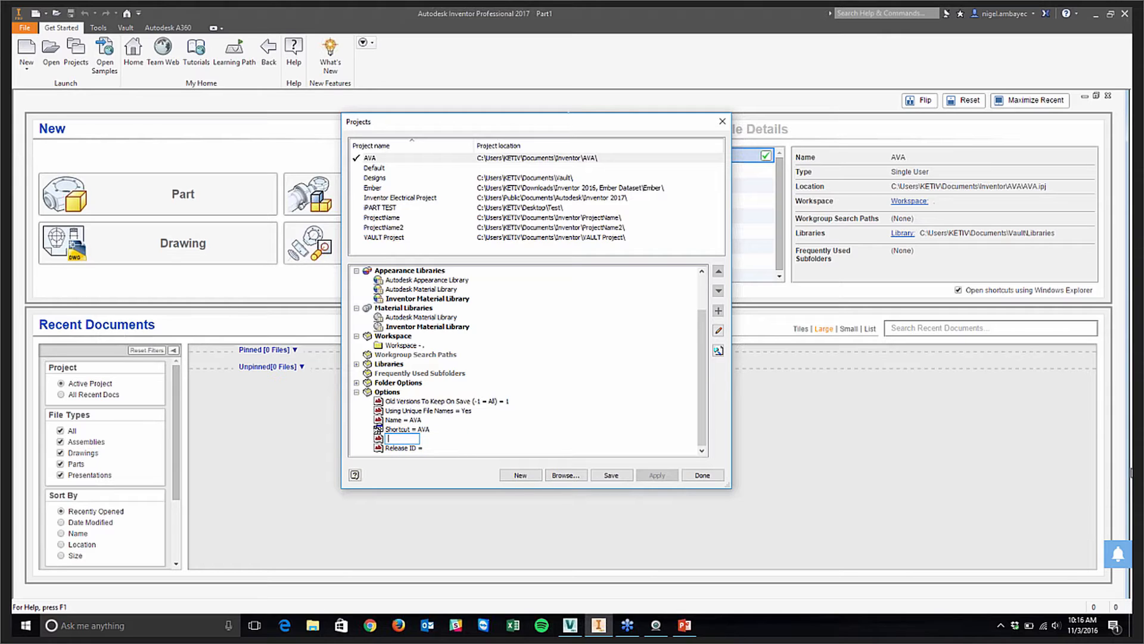
text(JOSE)
key(Return)
click(723, 123)
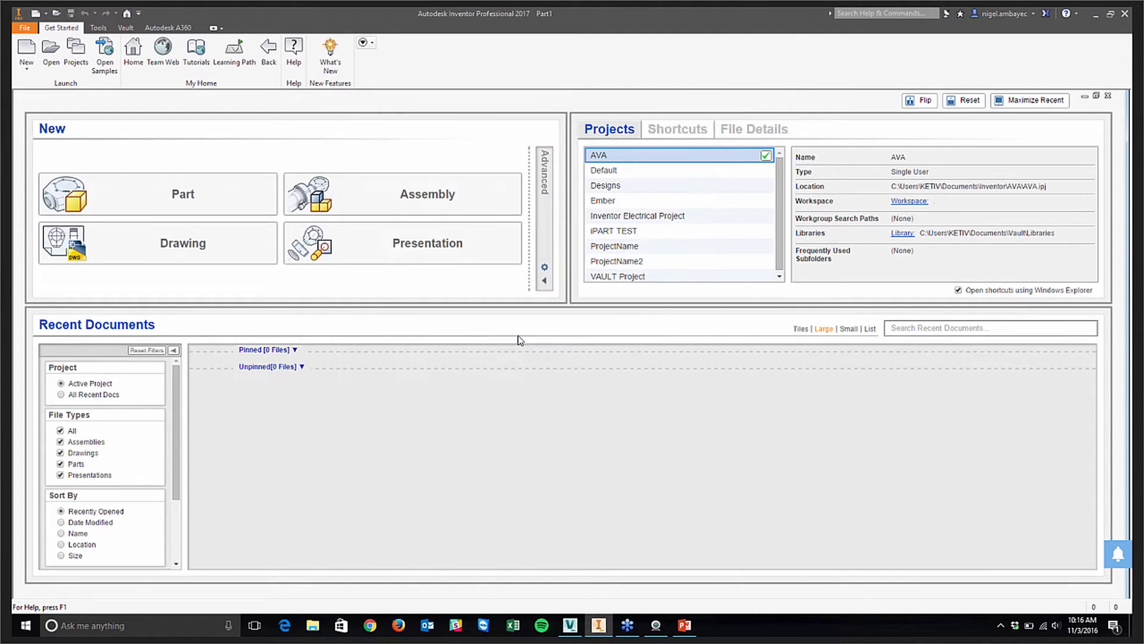
Step: Bring up the file-opening dialog and select the AVA project's Workspace as the folder to look in
click(519, 337)
click(51, 57)
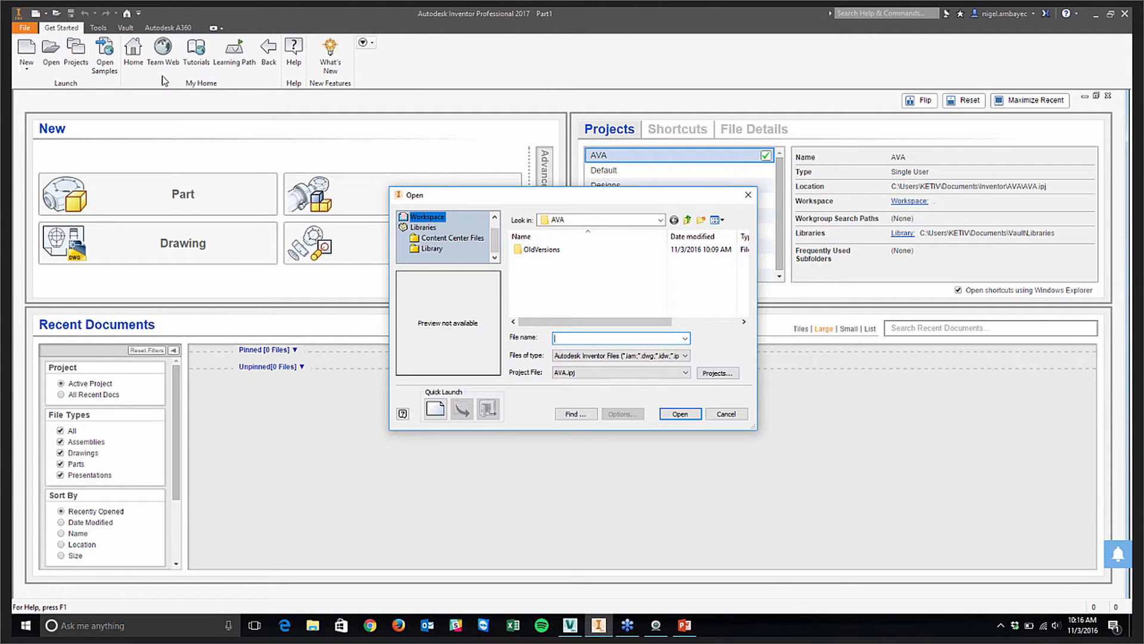
click(440, 219)
click(612, 225)
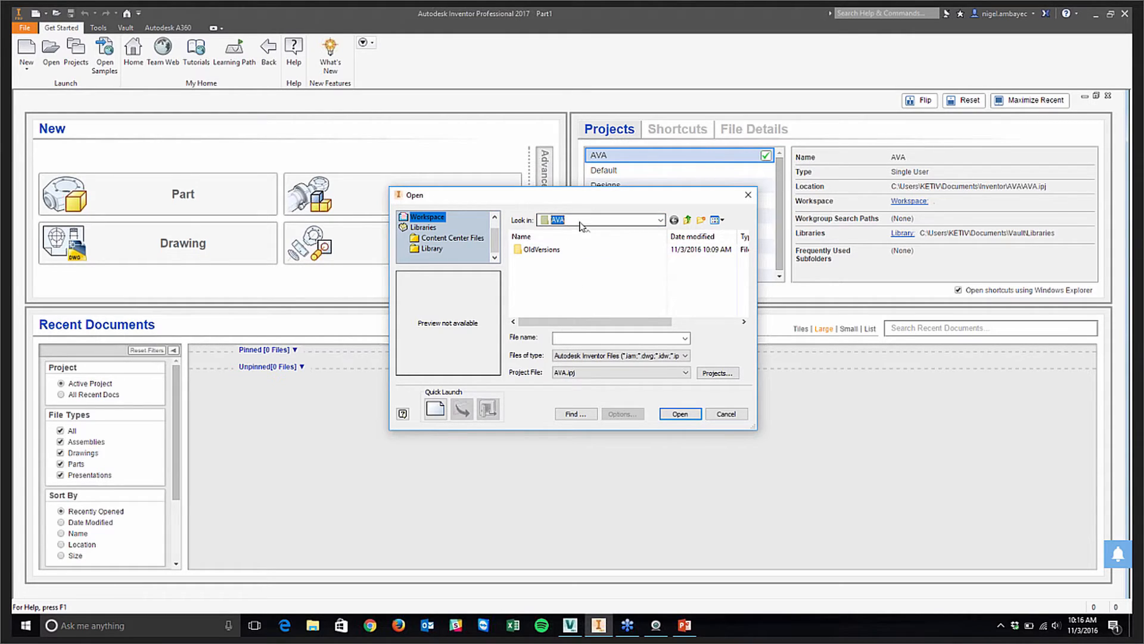
Step: Create a new folder named Assemblies inside the AVA workspace folder
right_click(557, 279)
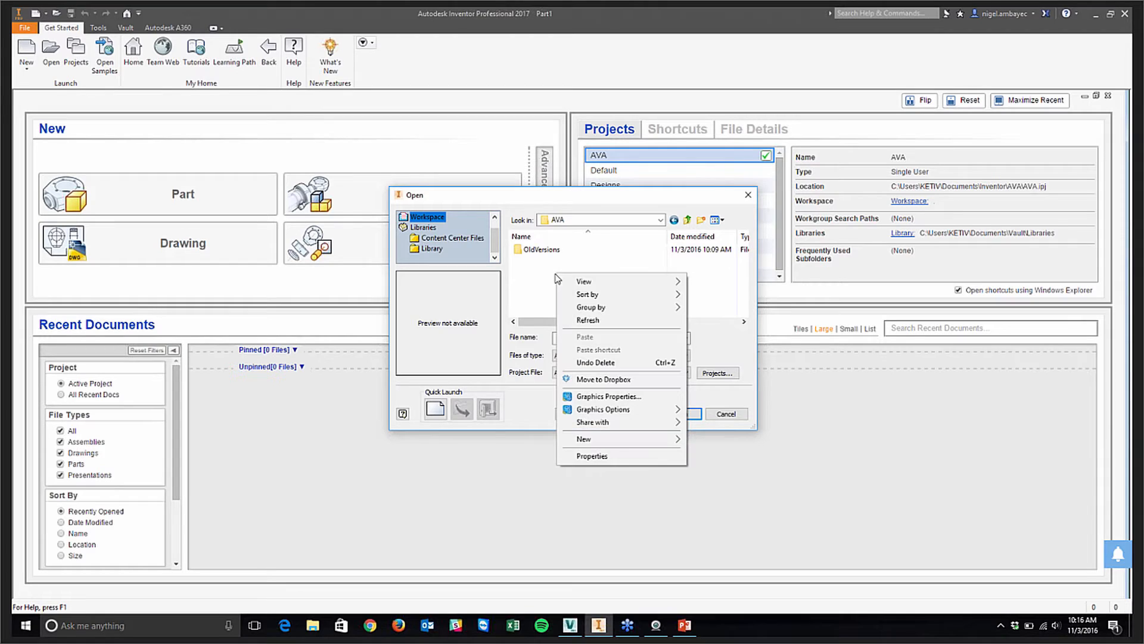
click(553, 278)
right_click(557, 268)
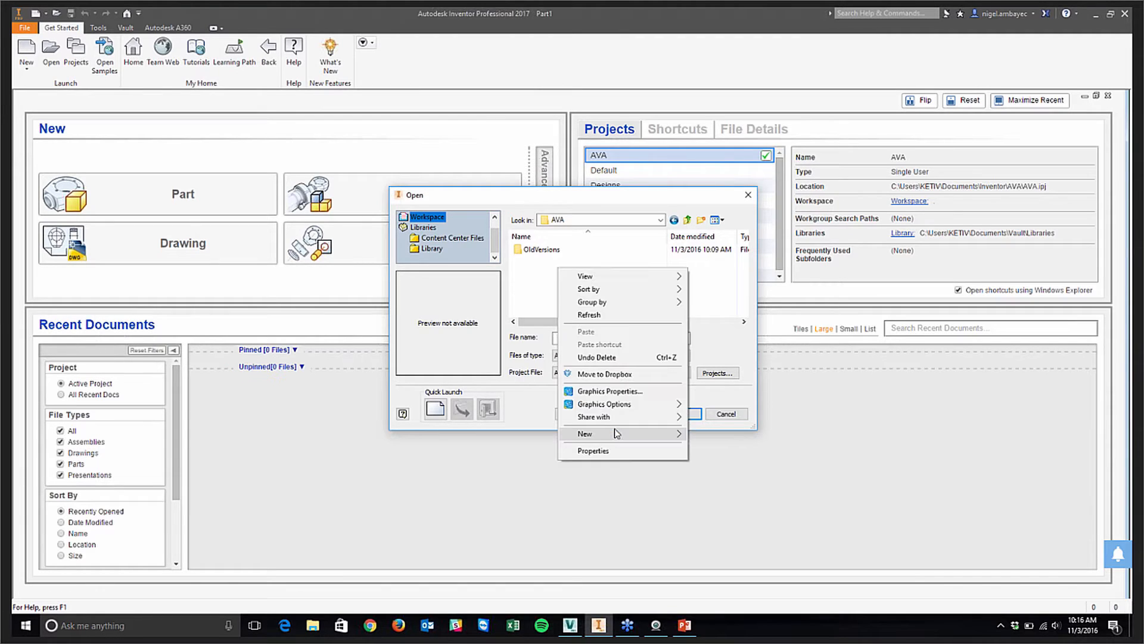
mouse_move(616, 434)
click(745, 434)
text(Adde)
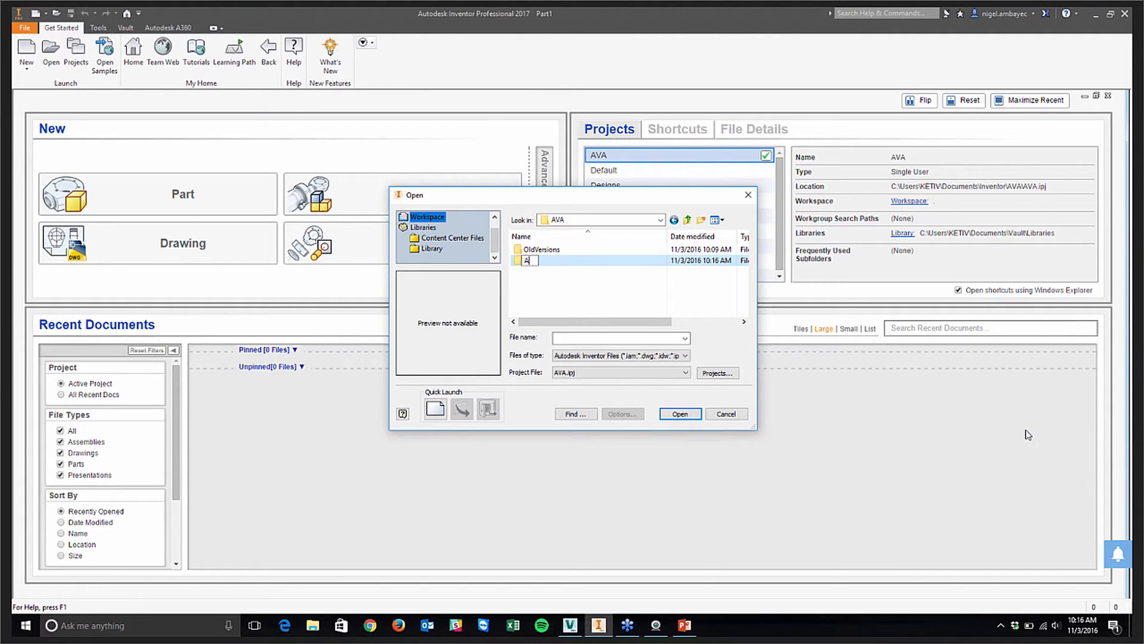
key(BackSpace)
key(BackSpace)
key(BackSpace)
text(ssemblies)
click(555, 291)
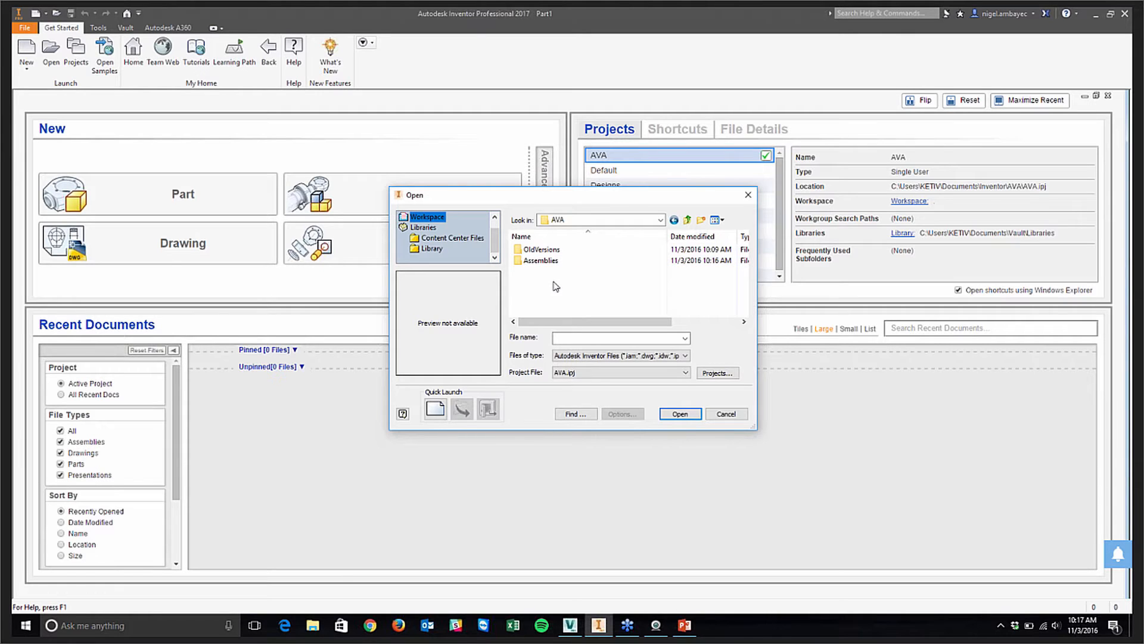
Step: Create a new folder named Parts inside the AVA workspace folder
right_click(555, 286)
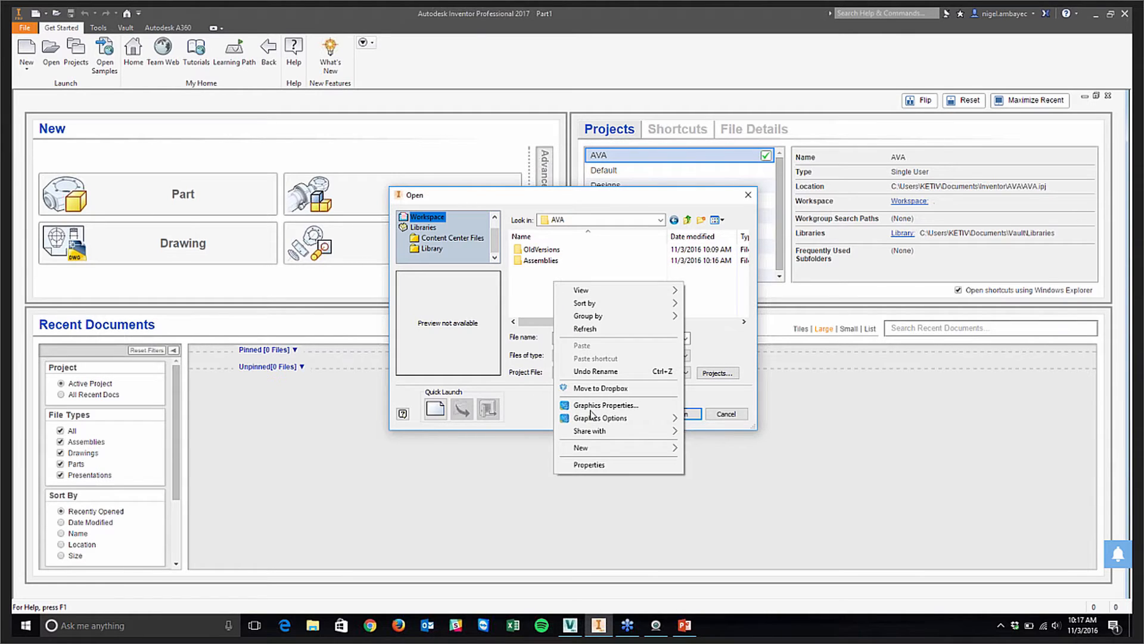
mouse_move(596, 451)
click(711, 449)
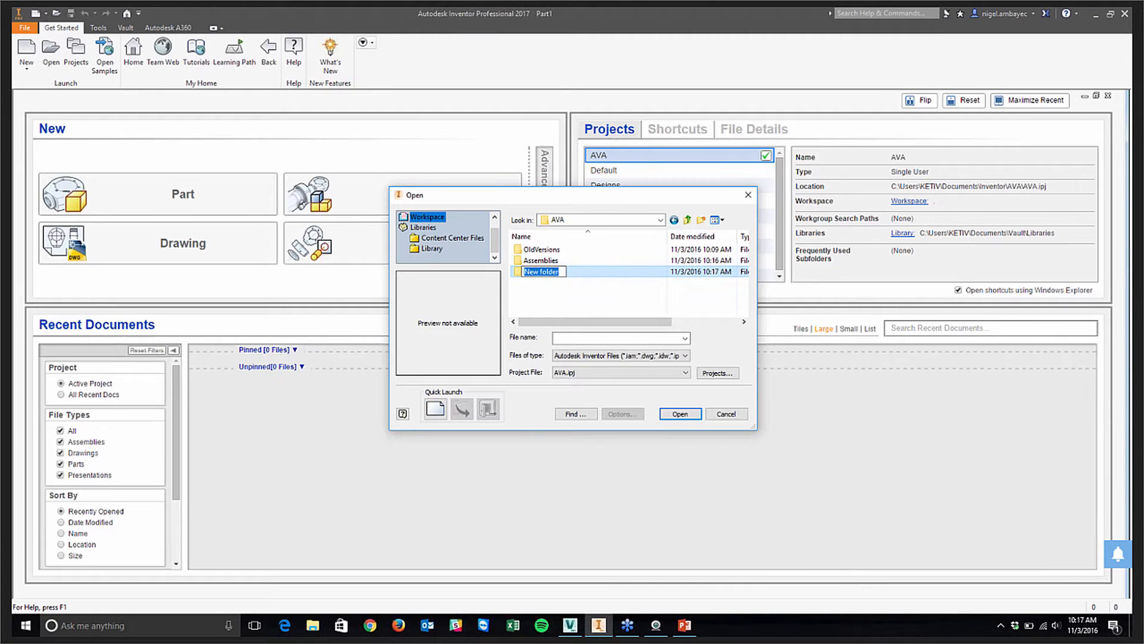
text(Parts)
key(Return)
click(636, 305)
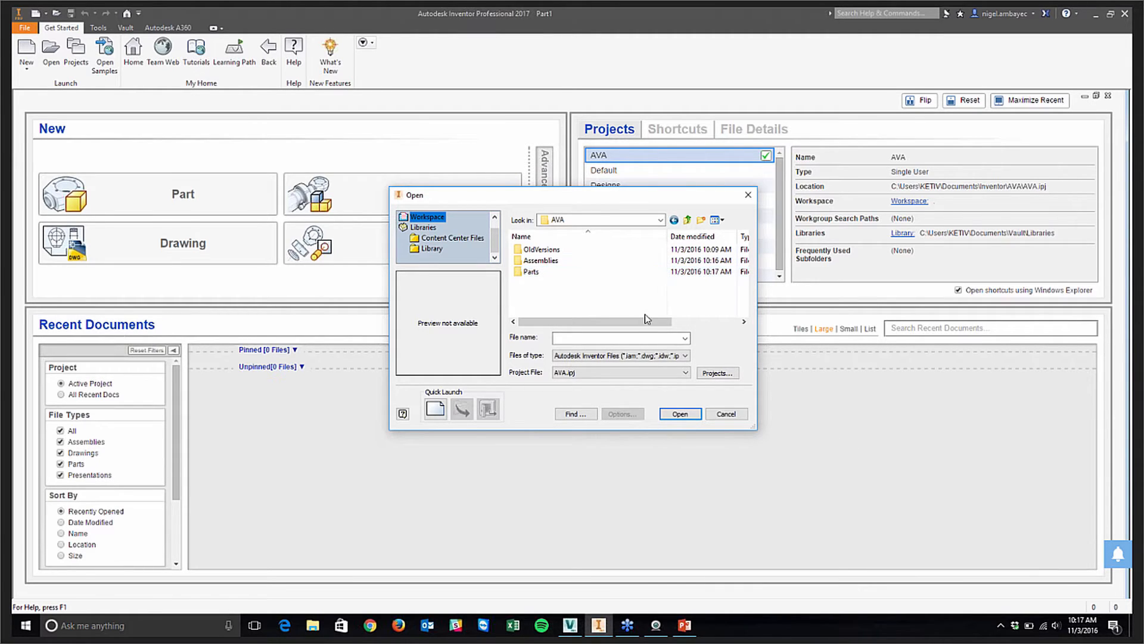
Step: Create a new folder named Drawings alongside the other subfolders in the AVA workspace
right_click(636, 306)
mouse_move(663, 469)
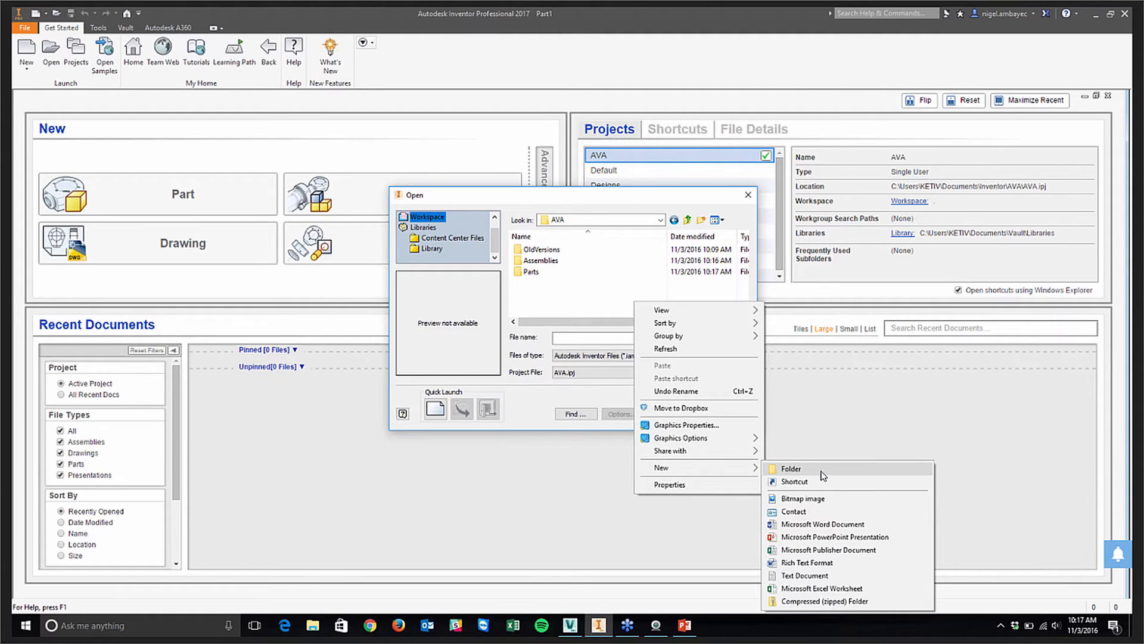
click(791, 469)
text(Drawings)
key(Return)
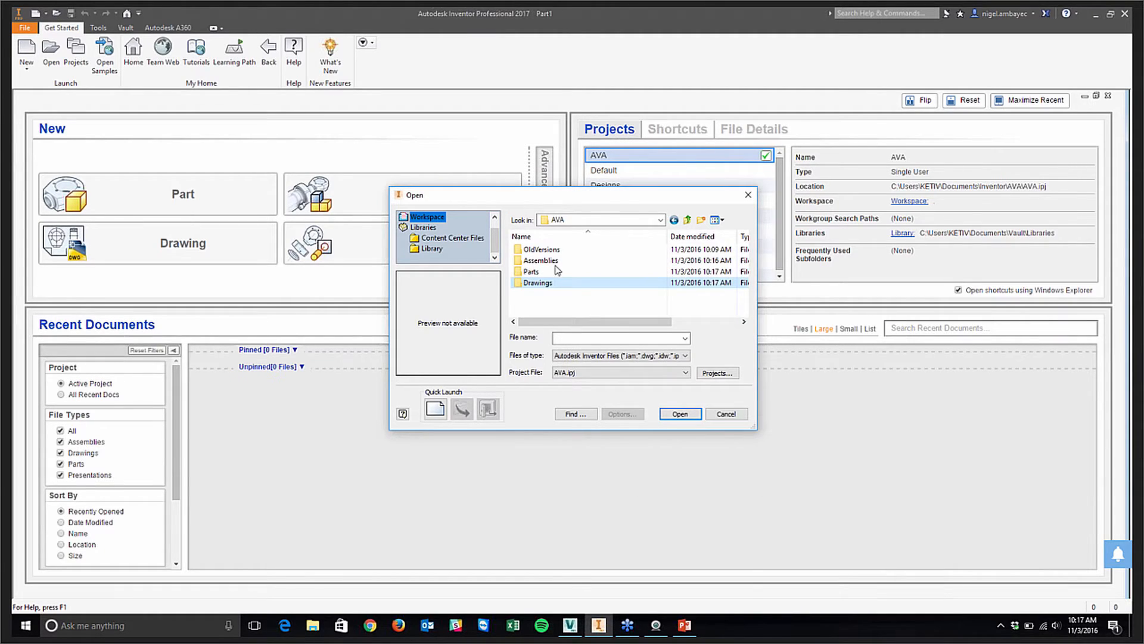
Step: Re-enter the AVA folder from its parent Inventor folder, look inside the Assemblies and Parts subfolders, and cancel the file-opening dialog
click(686, 221)
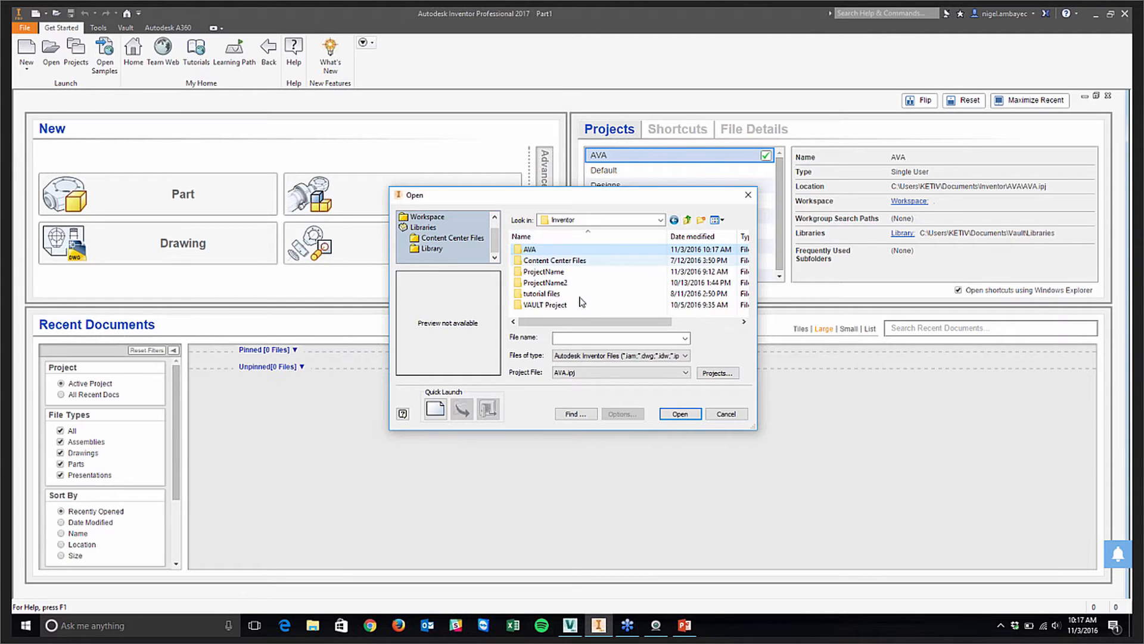
double_click(530, 250)
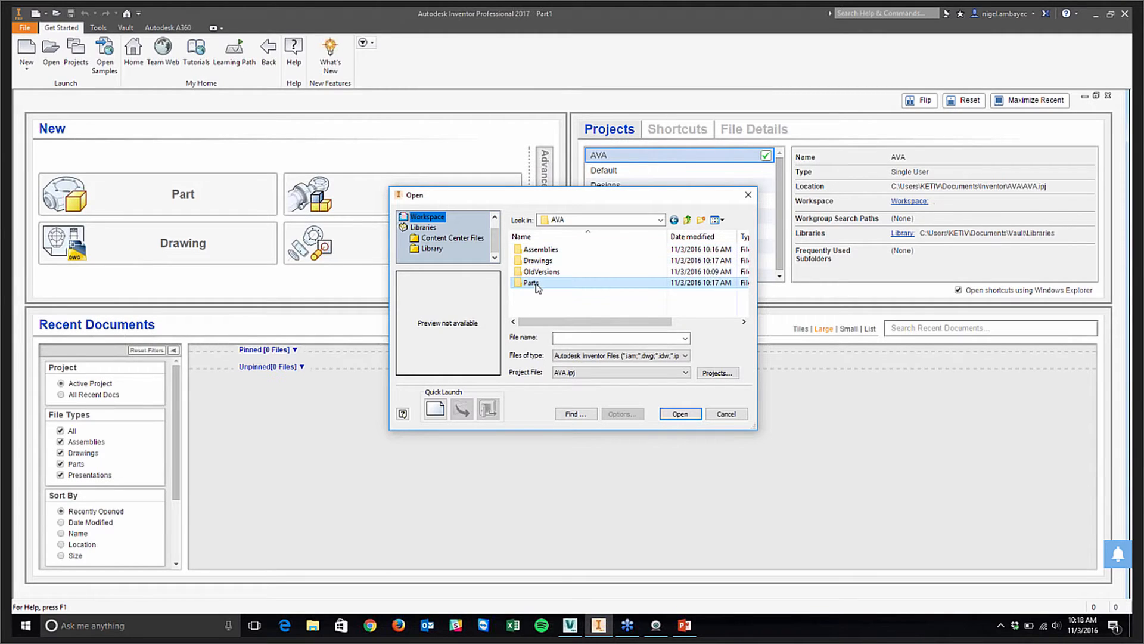
double_click(547, 249)
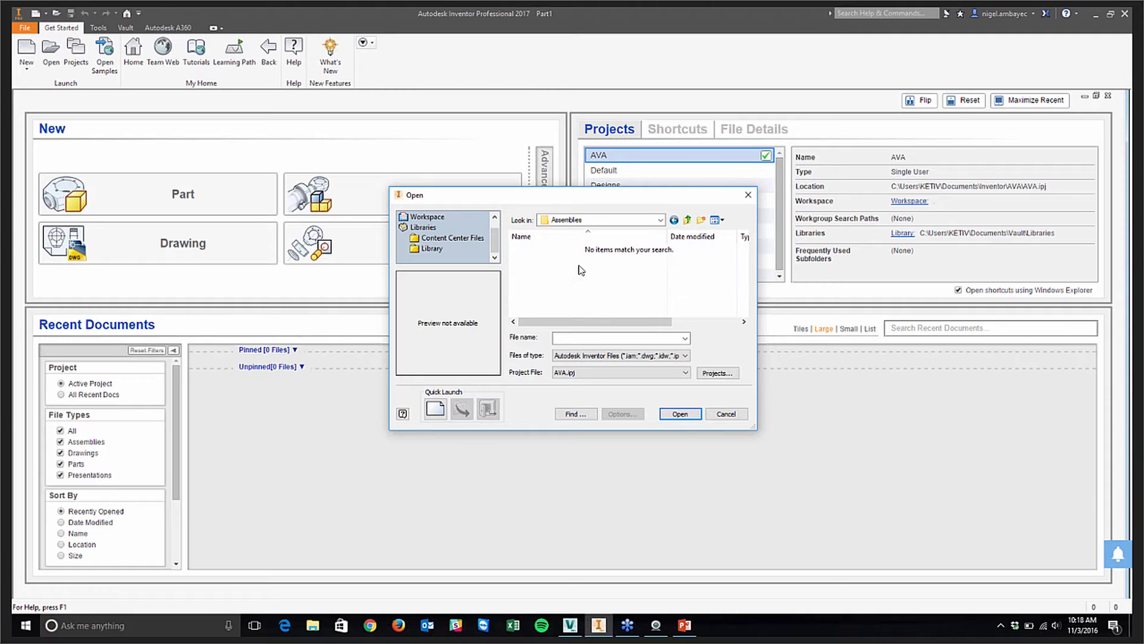
key(BackSpace)
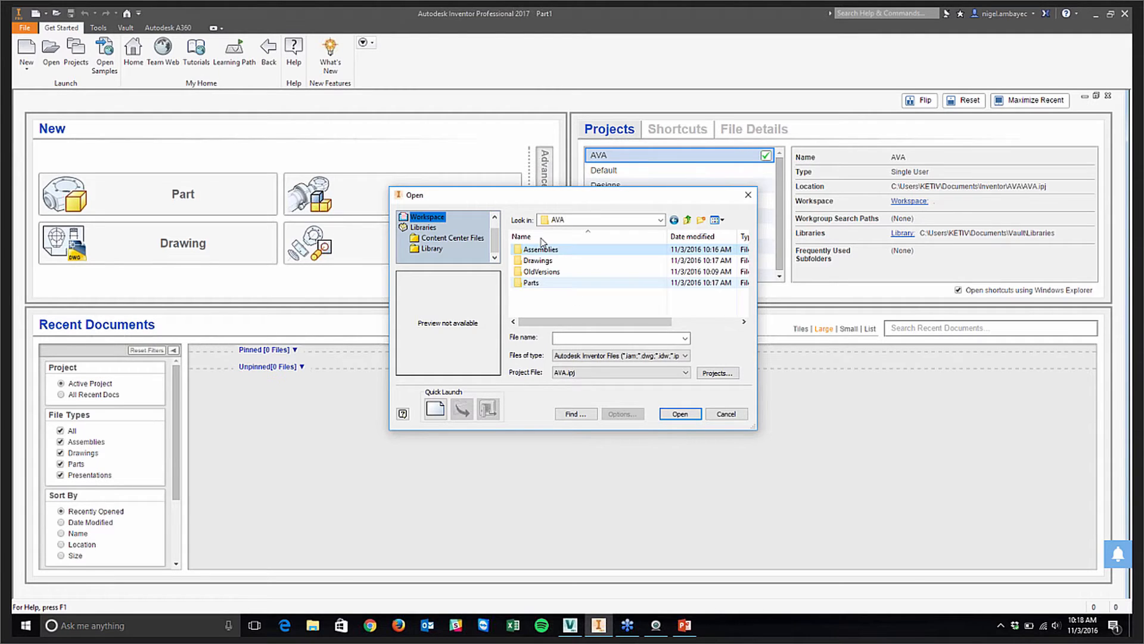
double_click(530, 283)
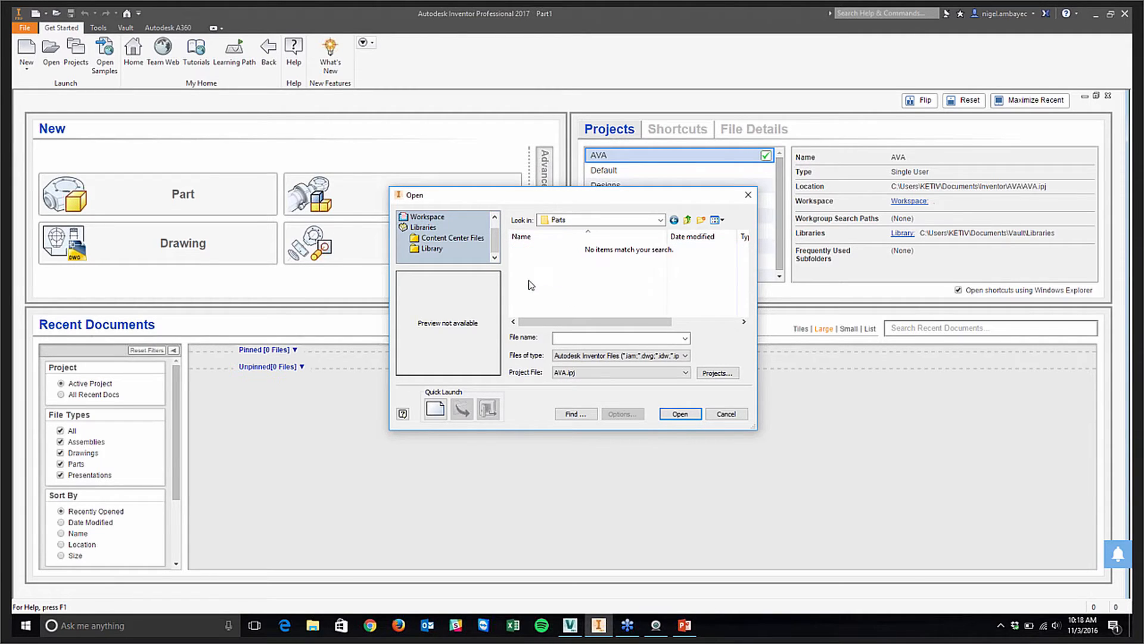
key(BackSpace)
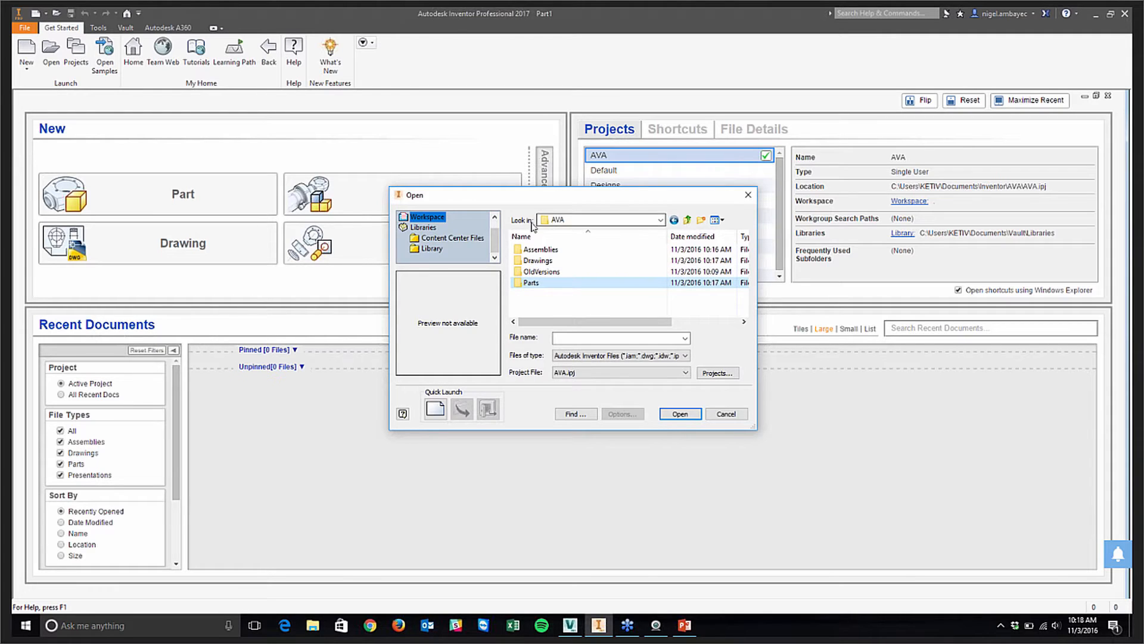
click(730, 415)
Step: Make Ember the active project and browse its Data workspace files in the file-opening dialog, previewing 3mm Threaded Insert v2
click(633, 200)
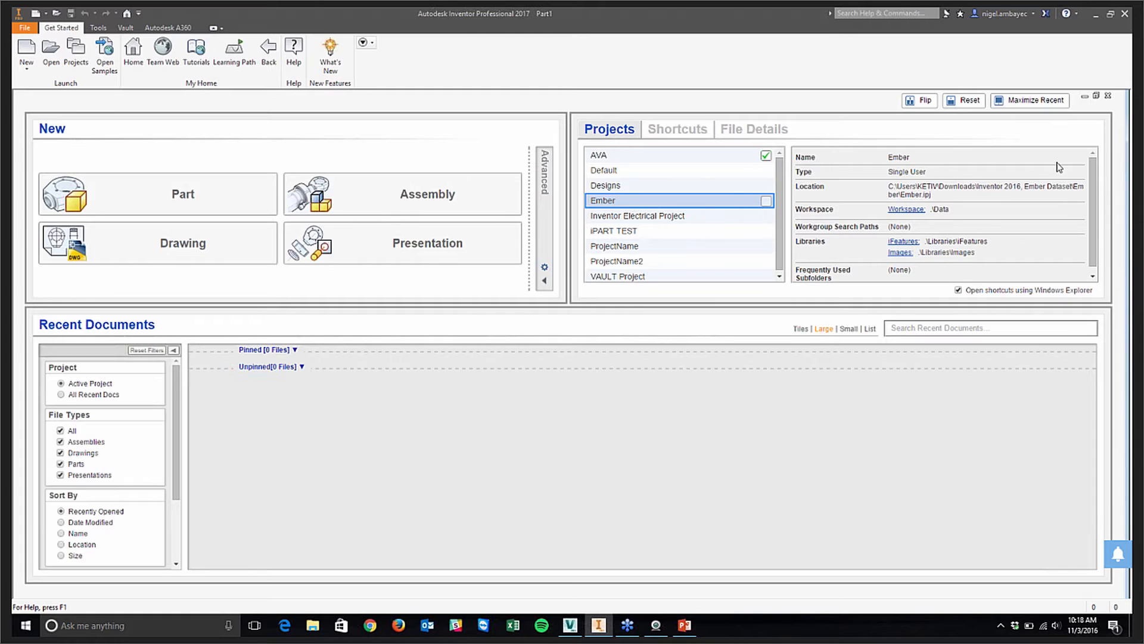
click(766, 201)
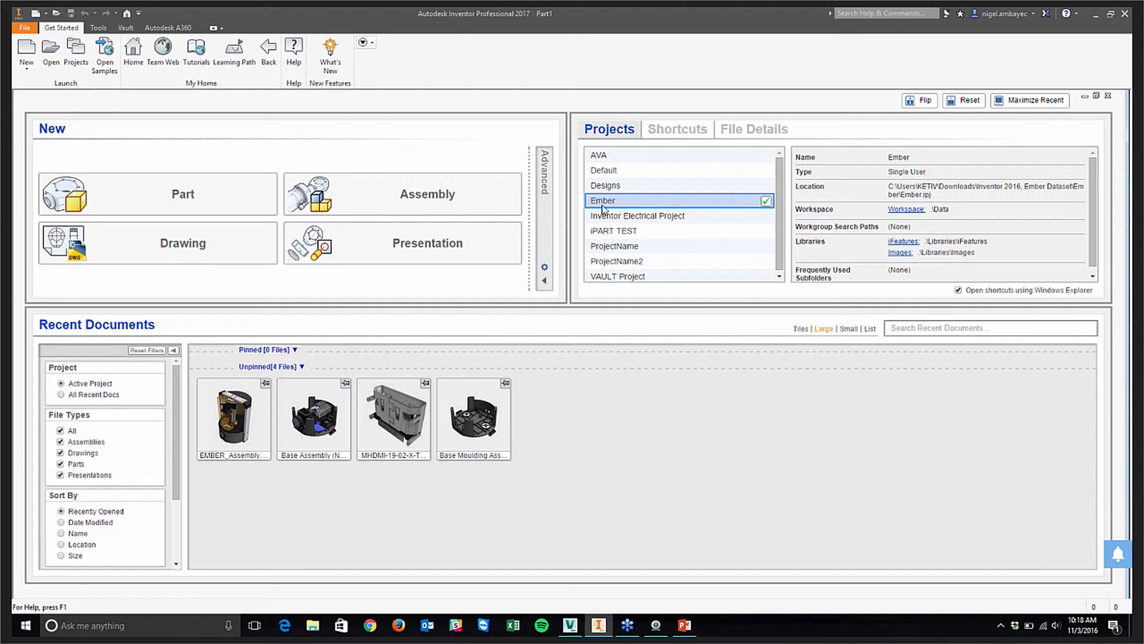
click(46, 63)
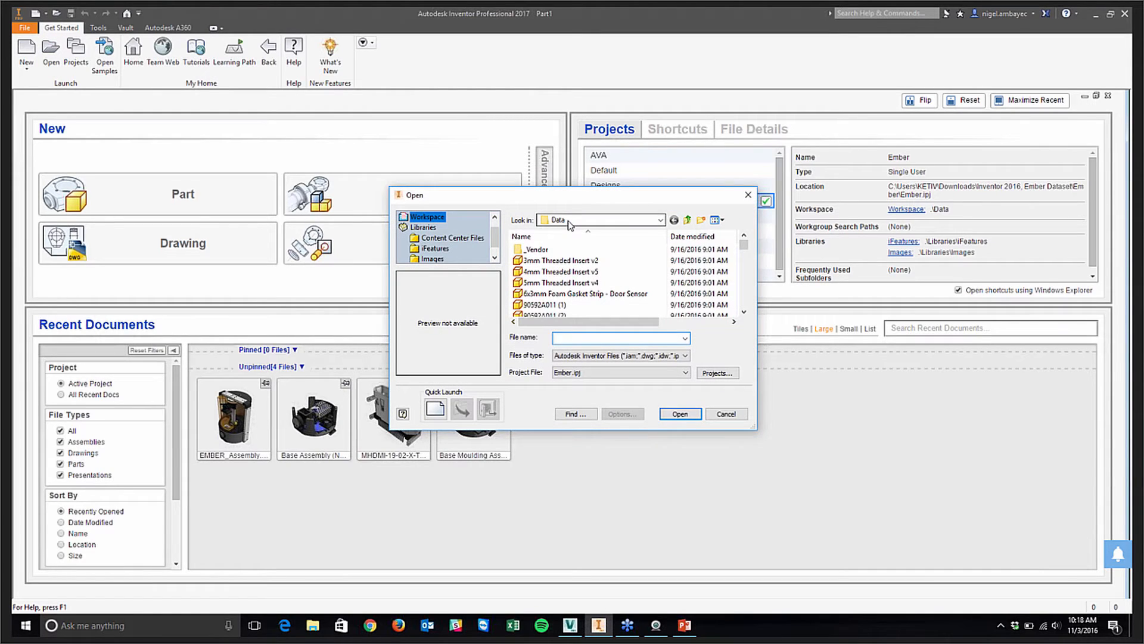
click(581, 260)
scroll(560, 295, down, 3)
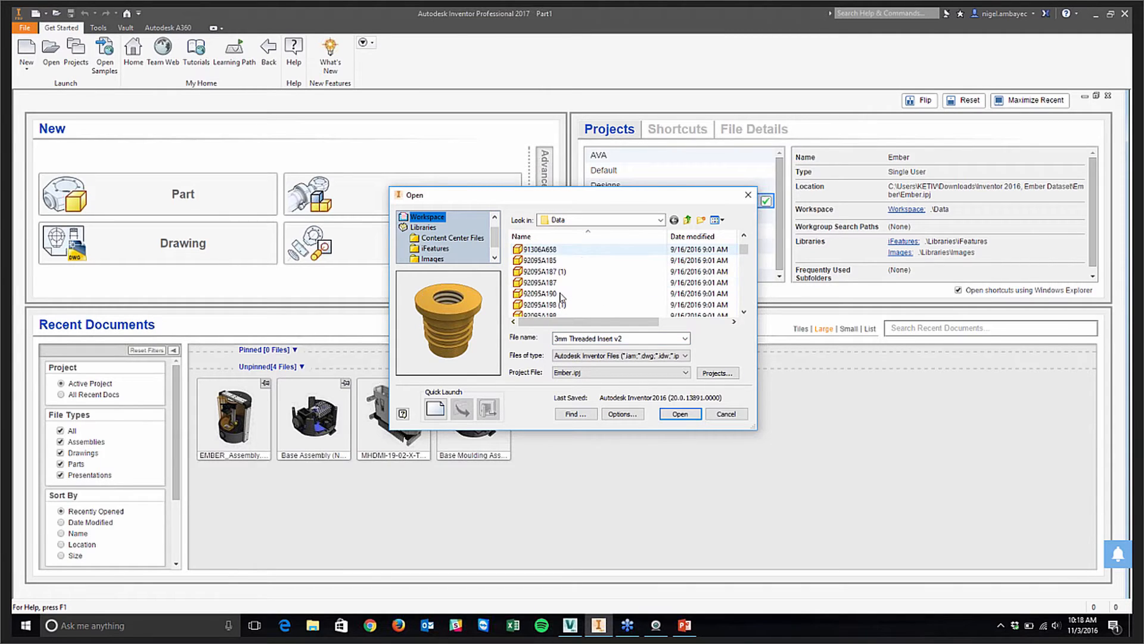
scroll(560, 295, down, 3)
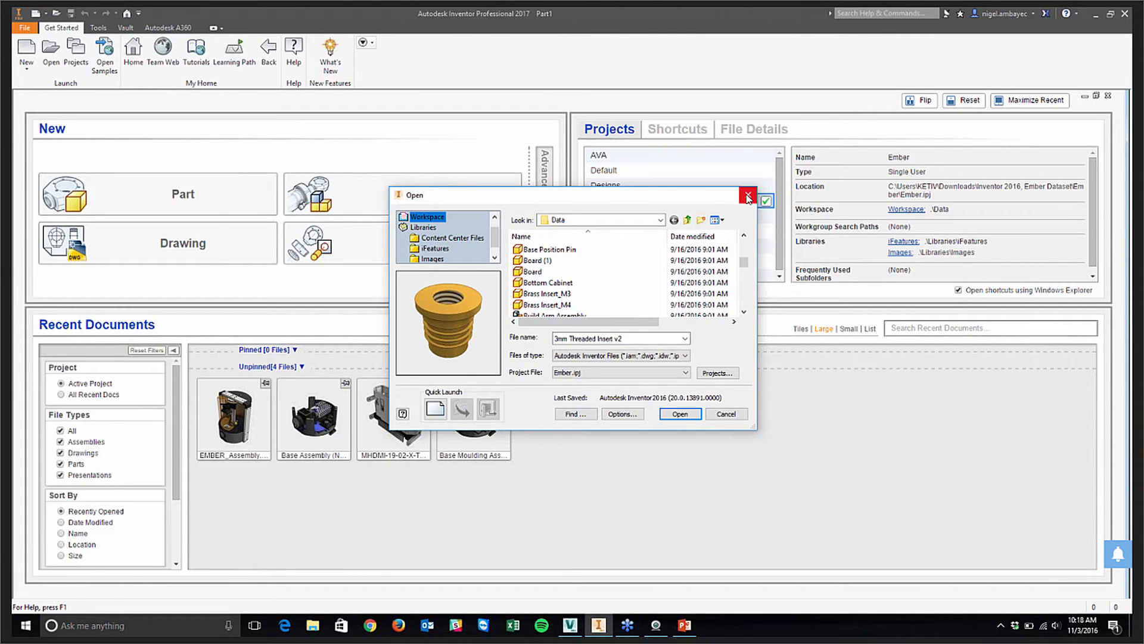
click(747, 195)
Step: Make AVA the active project and turn off opening shortcuts using Windows Explorer
double_click(674, 156)
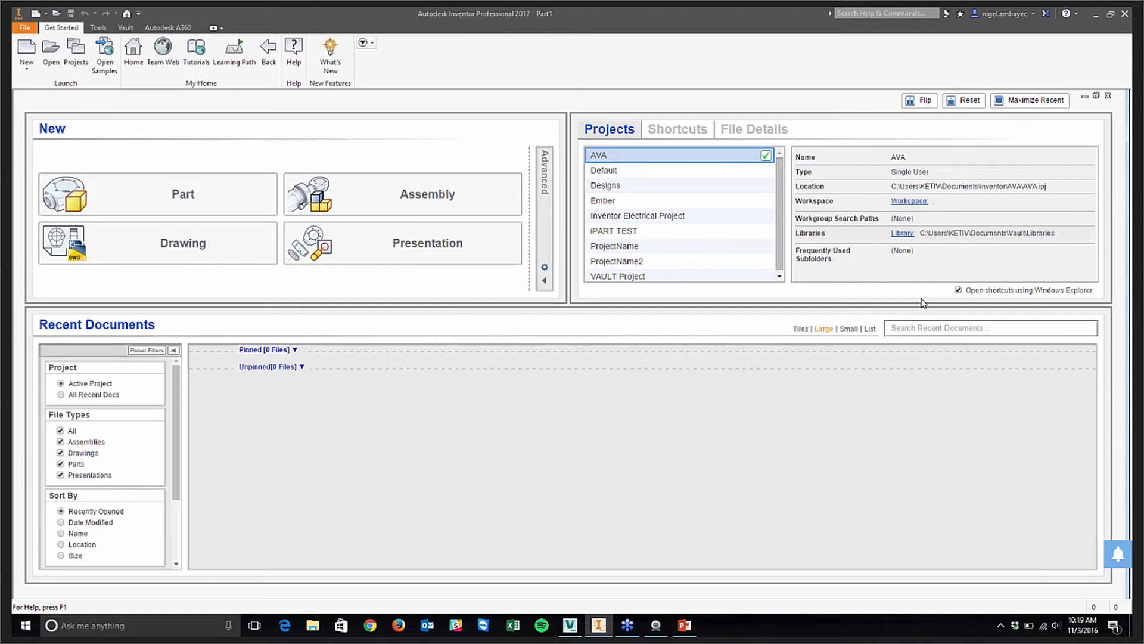
click(958, 291)
Step: Make Ember the active project and browse the files behind its Workspace shortcut in Inventor's file-opening dialog
click(631, 206)
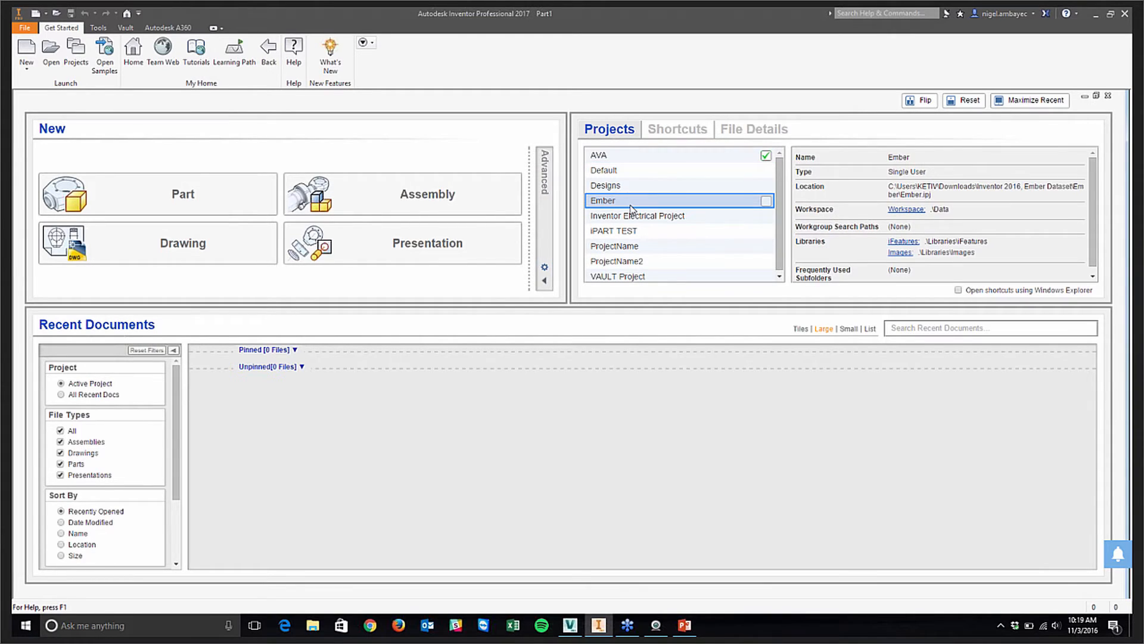
double_click(631, 206)
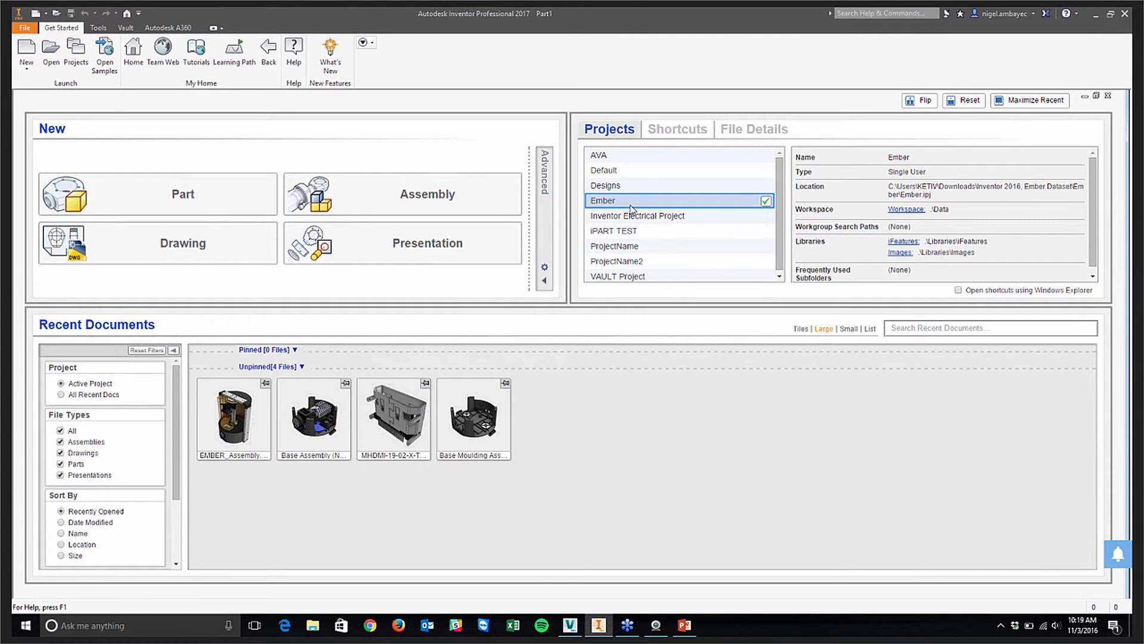
click(826, 214)
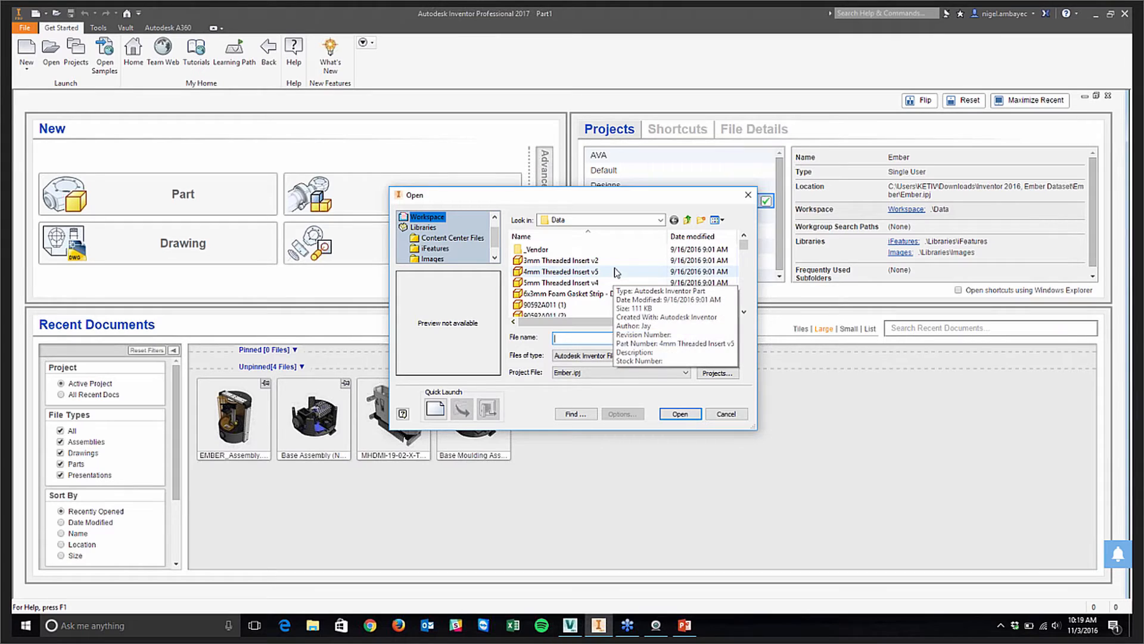
scroll(613, 279, down, 2)
scroll(616, 282, down, 3)
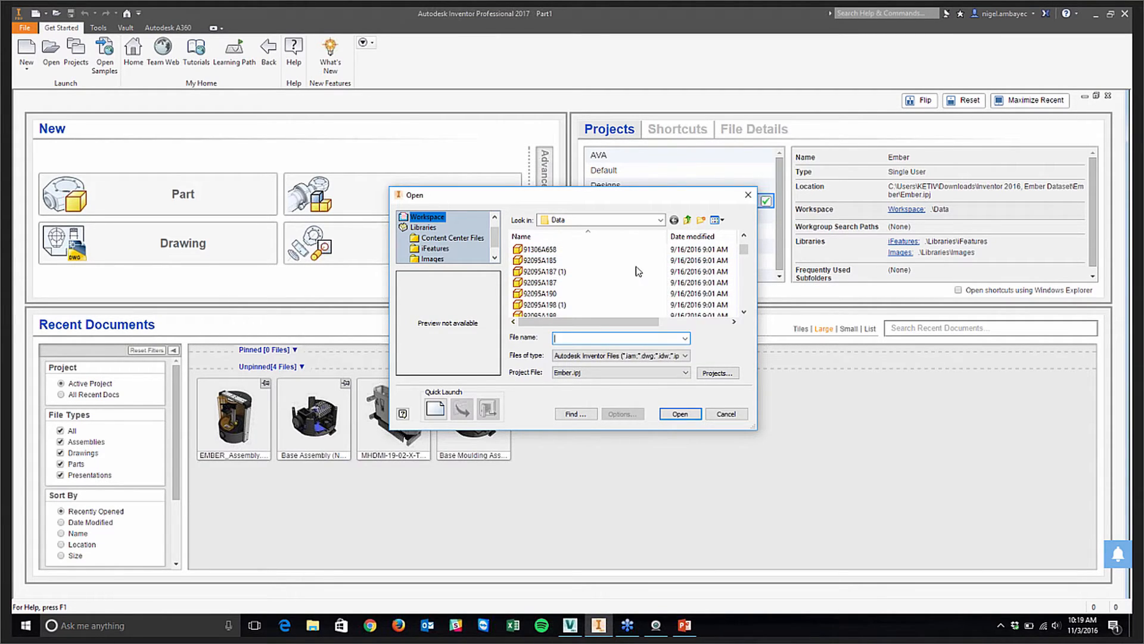
click(748, 195)
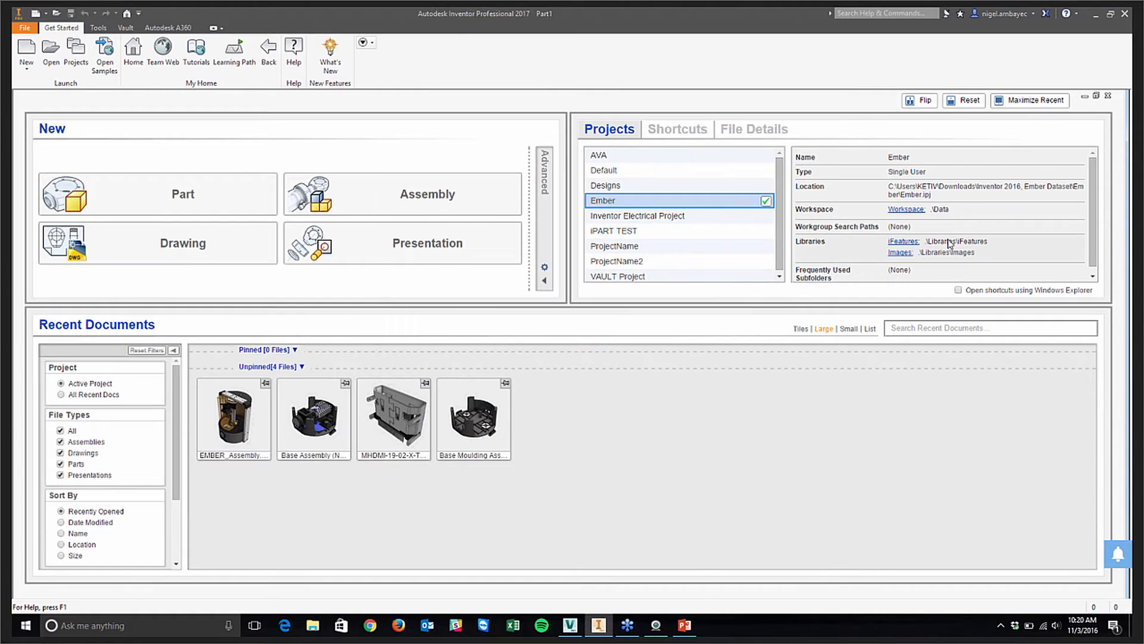
Step: Look into Ember's iFeatures library through its shortcut, close the dialog, and review the project's location details
click(904, 241)
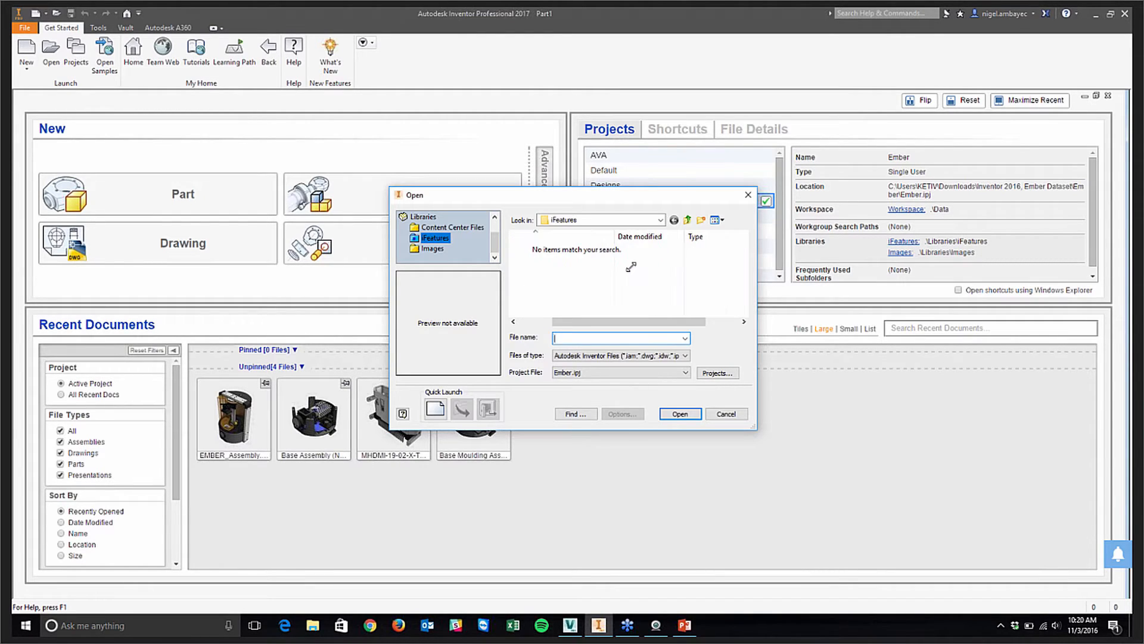
key(Escape)
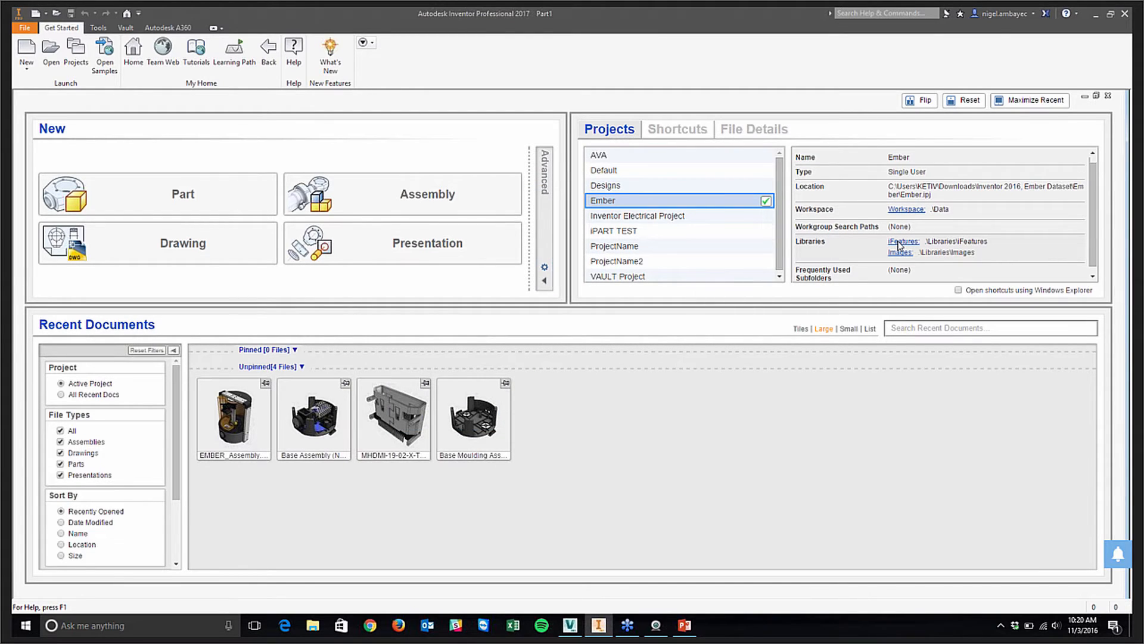
scroll(898, 245, down, 1)
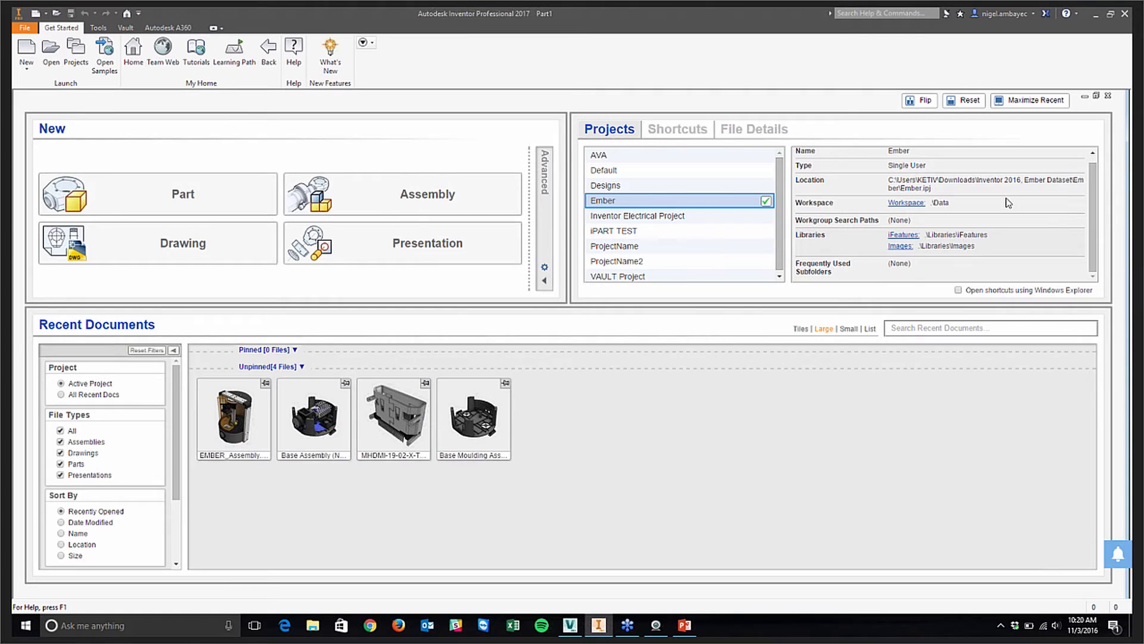
scroll(985, 242, up, 1)
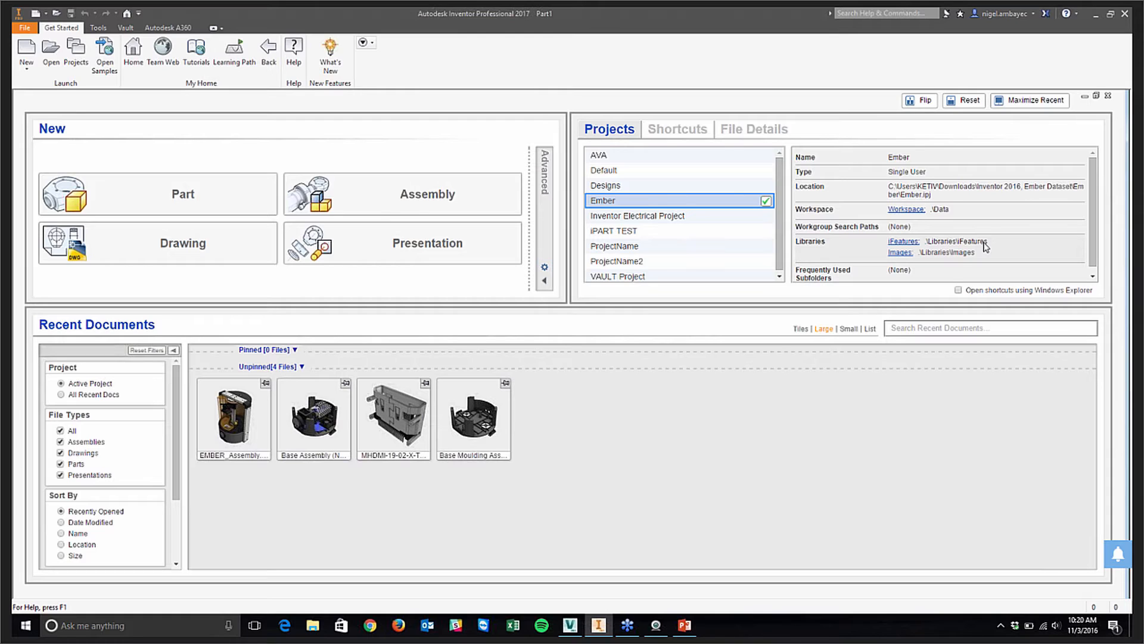
Step: Turn on opening shortcuts using Windows Explorer and open Ember's Workspace folder in a File Explorer window
click(959, 291)
click(903, 214)
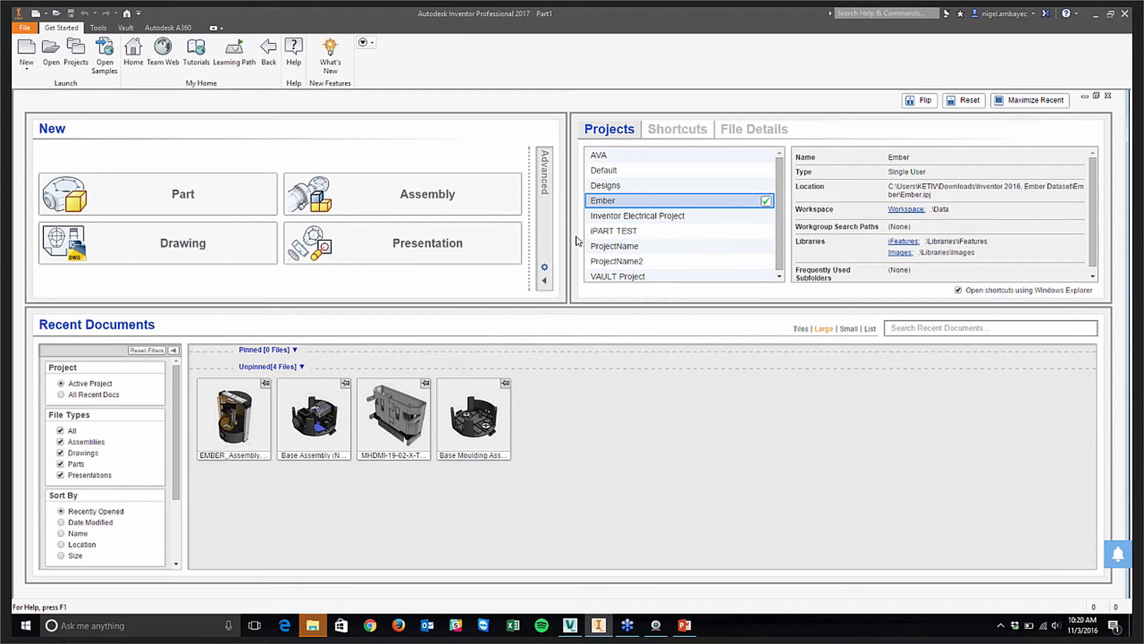
click(312, 625)
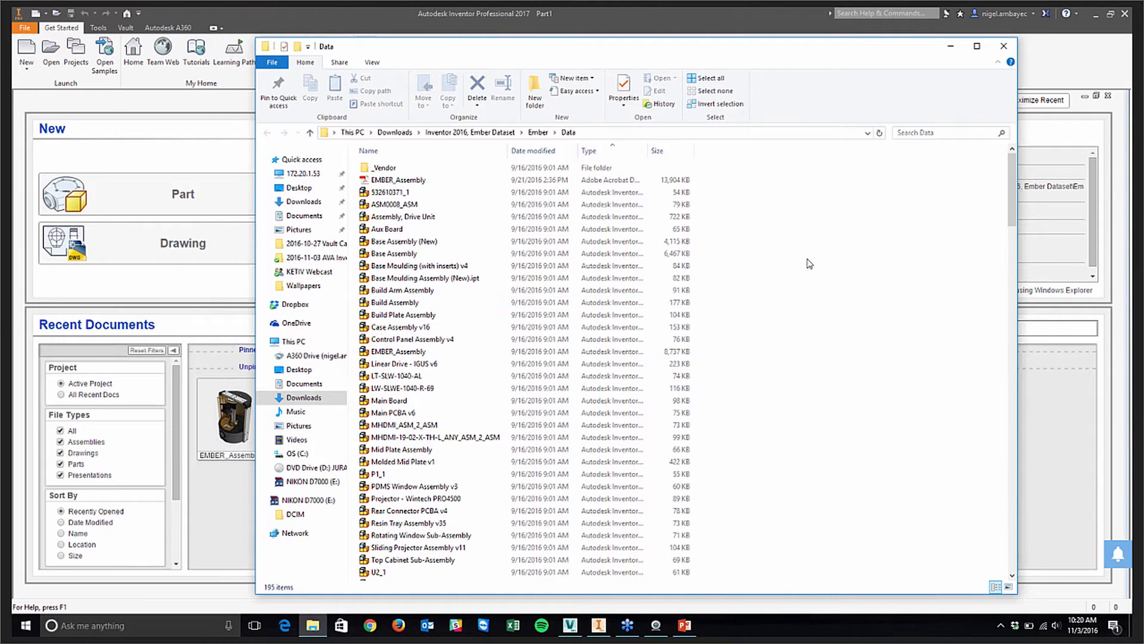
Step: Examine the assembly and part files in Ember's Data folder in File Explorer and close the window
click(407, 241)
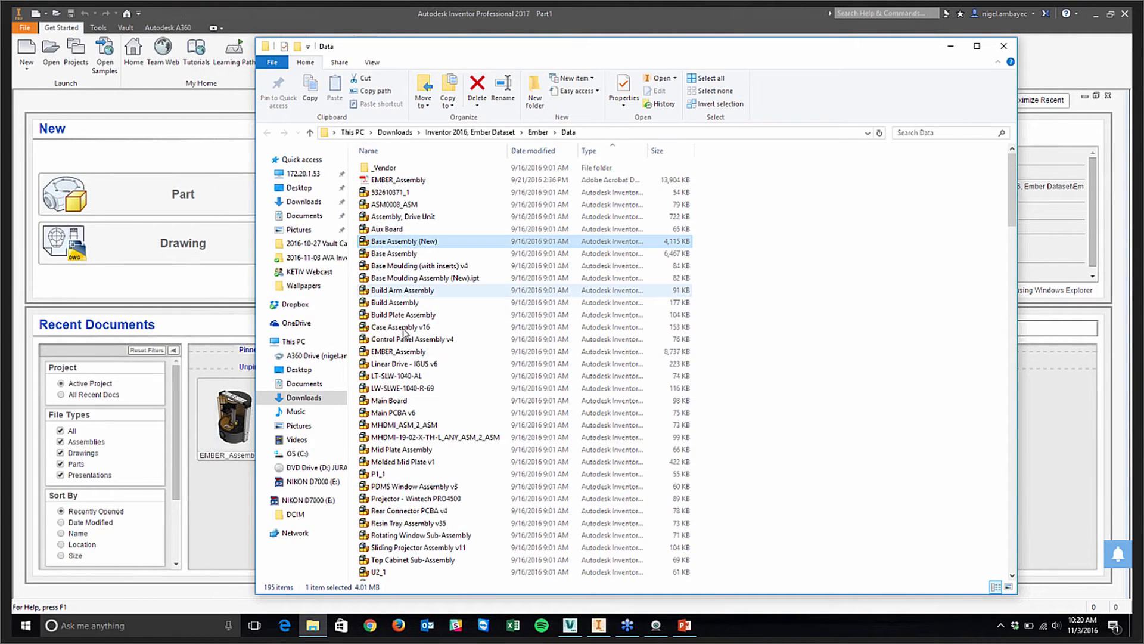
scroll(404, 333, down, 14)
scroll(444, 356, down, 5)
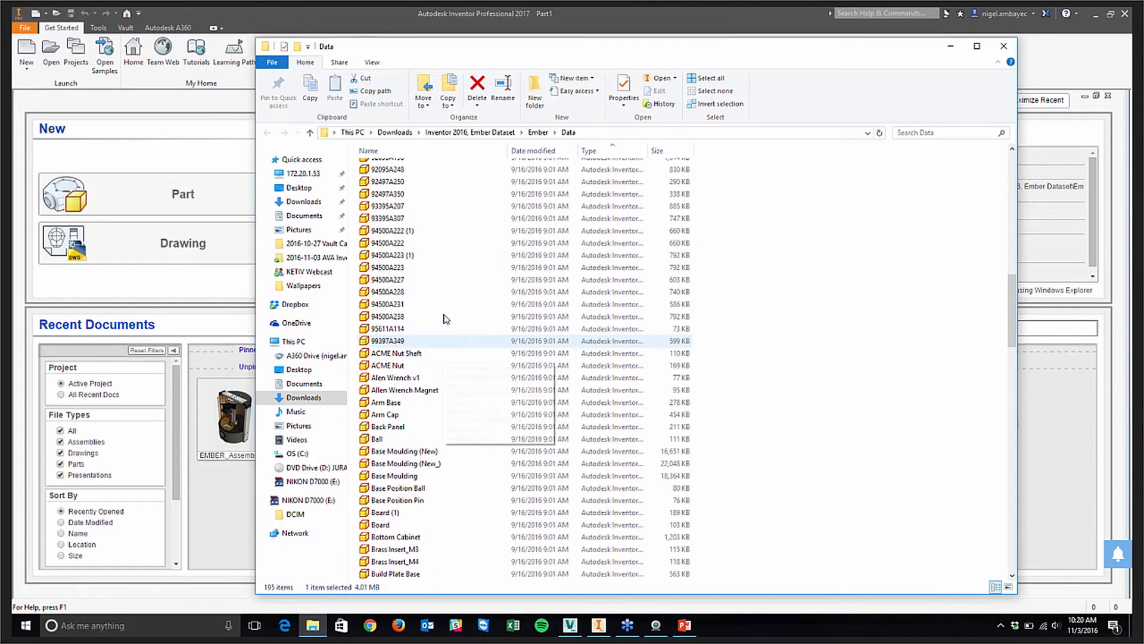
scroll(462, 346, up, 20)
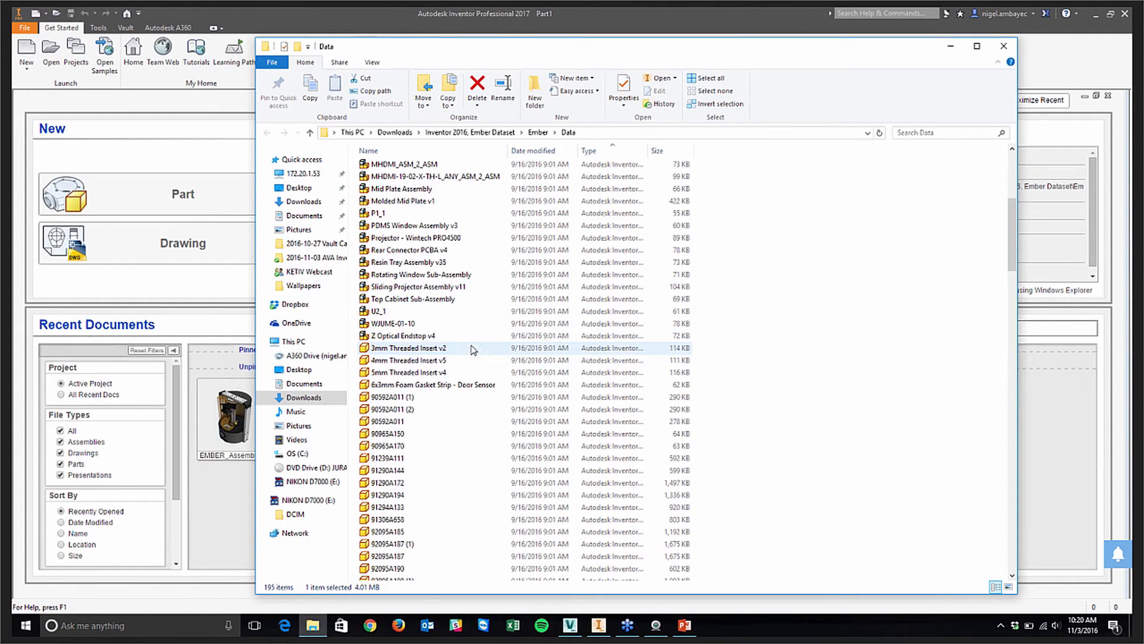
scroll(473, 350, up, 1)
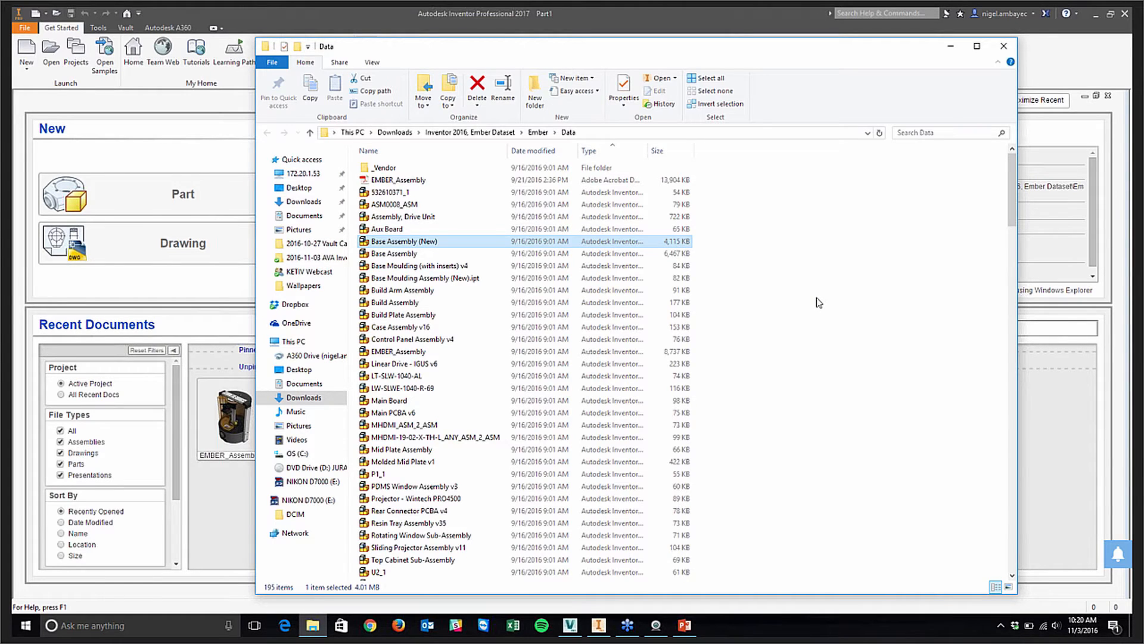
scroll(819, 303, down, 20)
click(1003, 46)
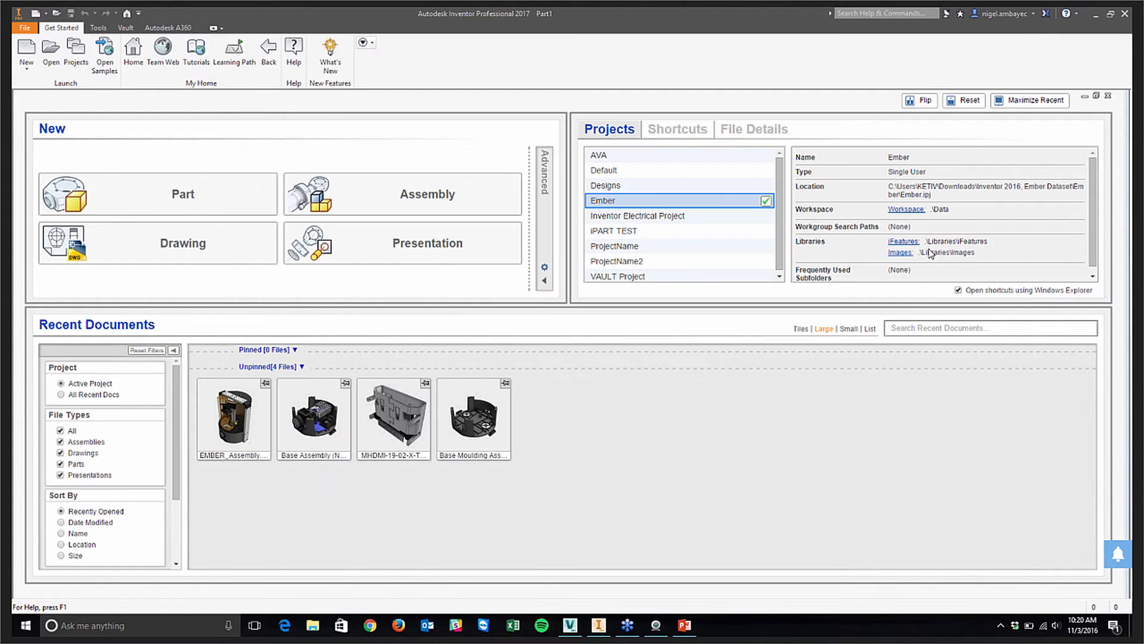
click(959, 289)
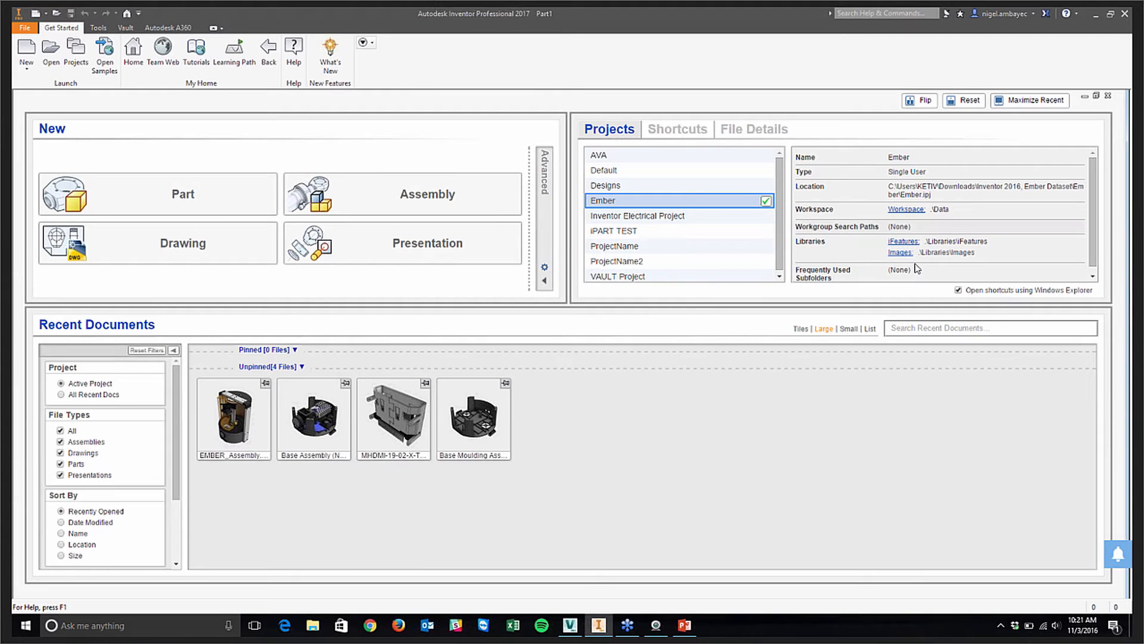
click(907, 209)
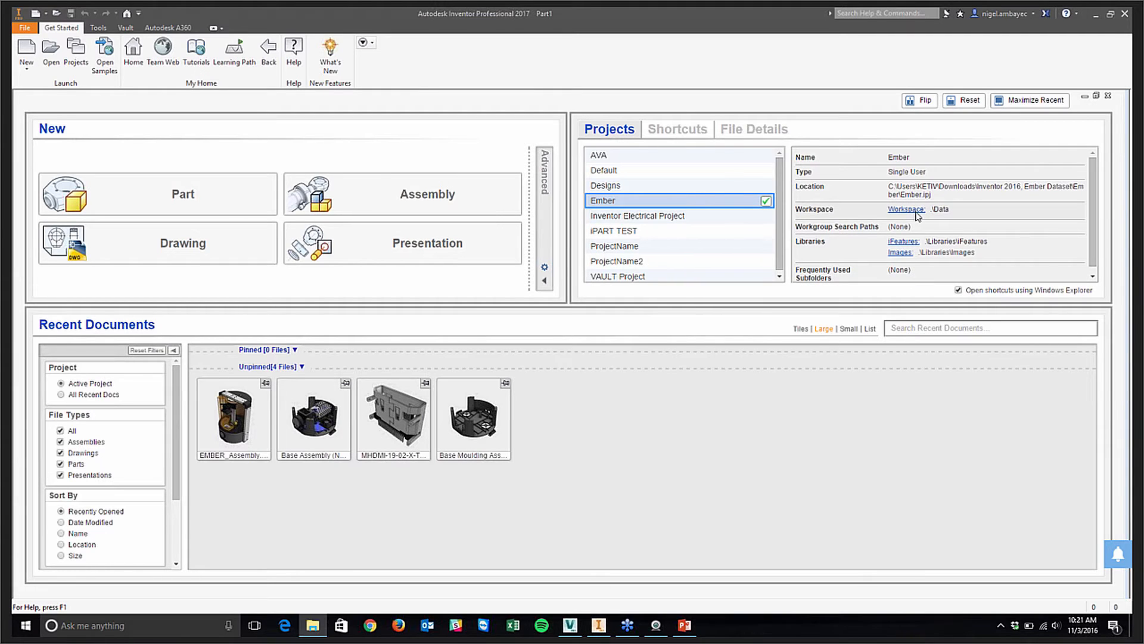
click(1003, 46)
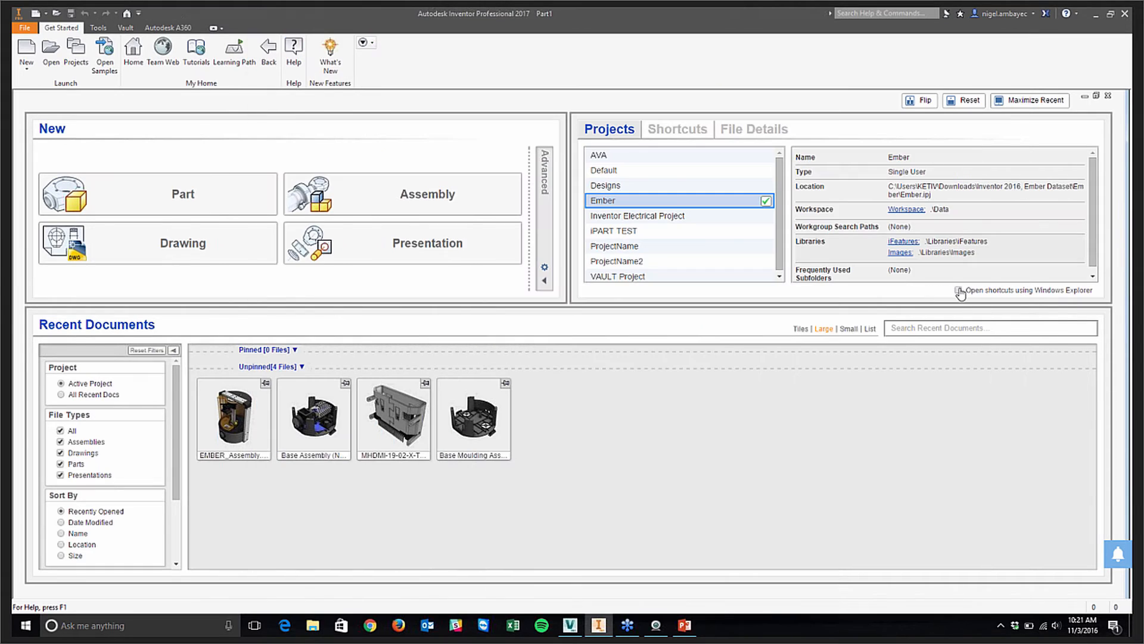
key(ctrl+o)
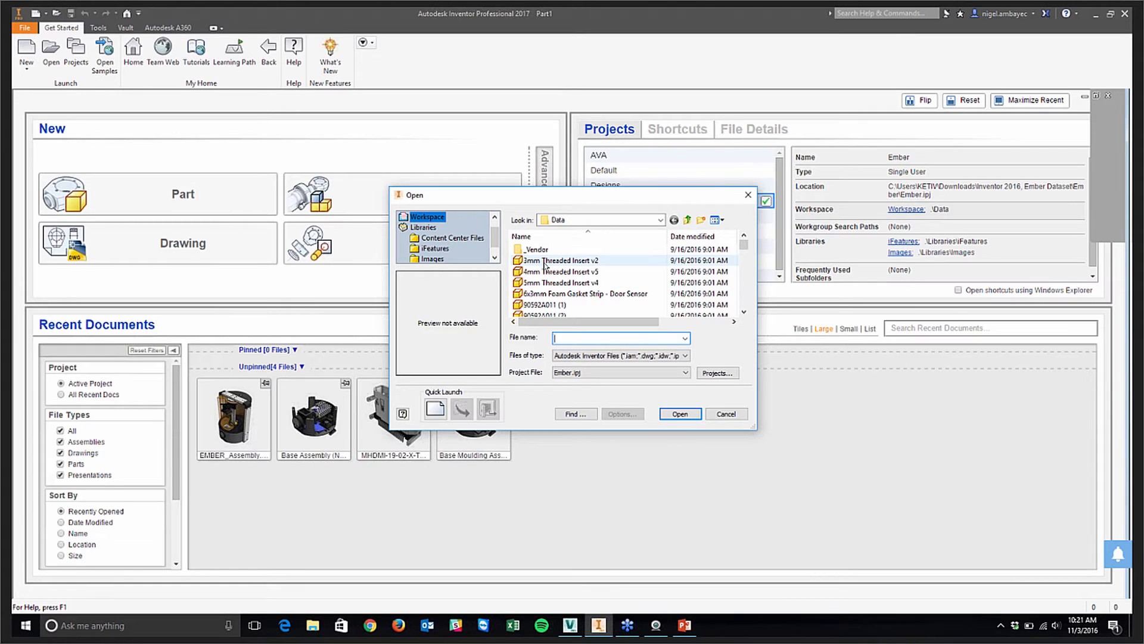
double_click(544, 263)
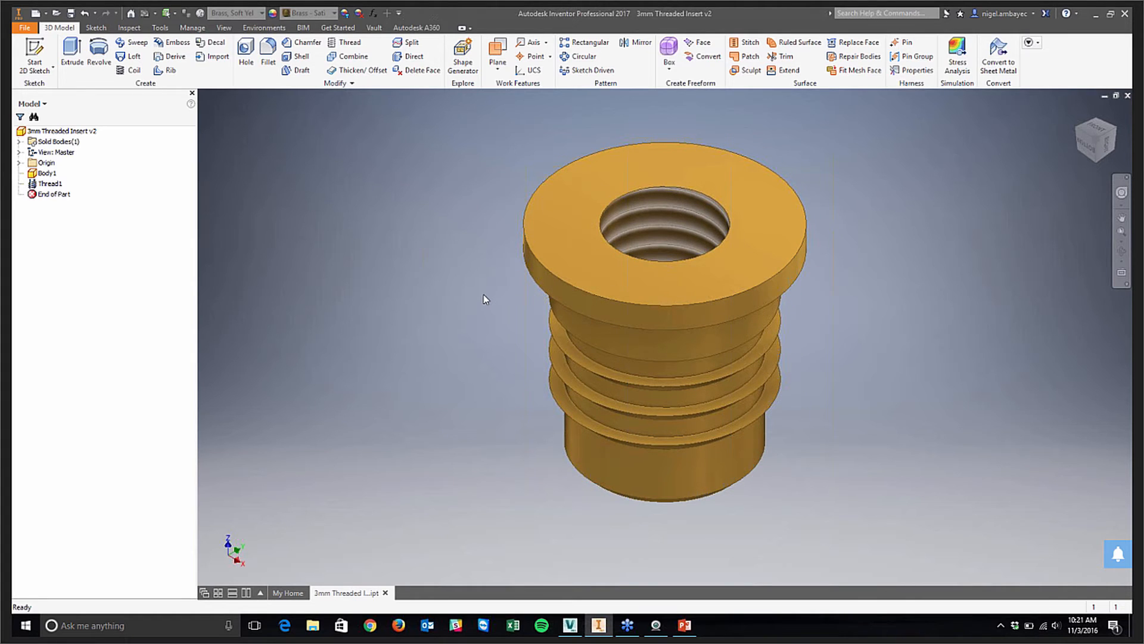
Step: Begin saving the threaded insert under a new name and choose the Desktop as its save location
click(34, 28)
click(36, 149)
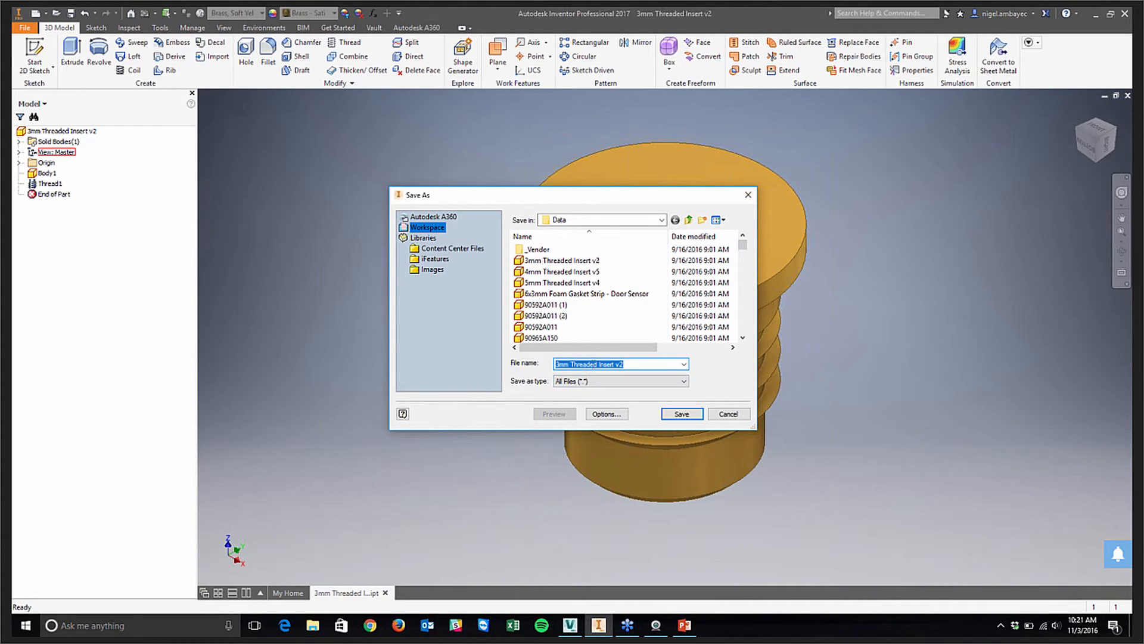
click(663, 220)
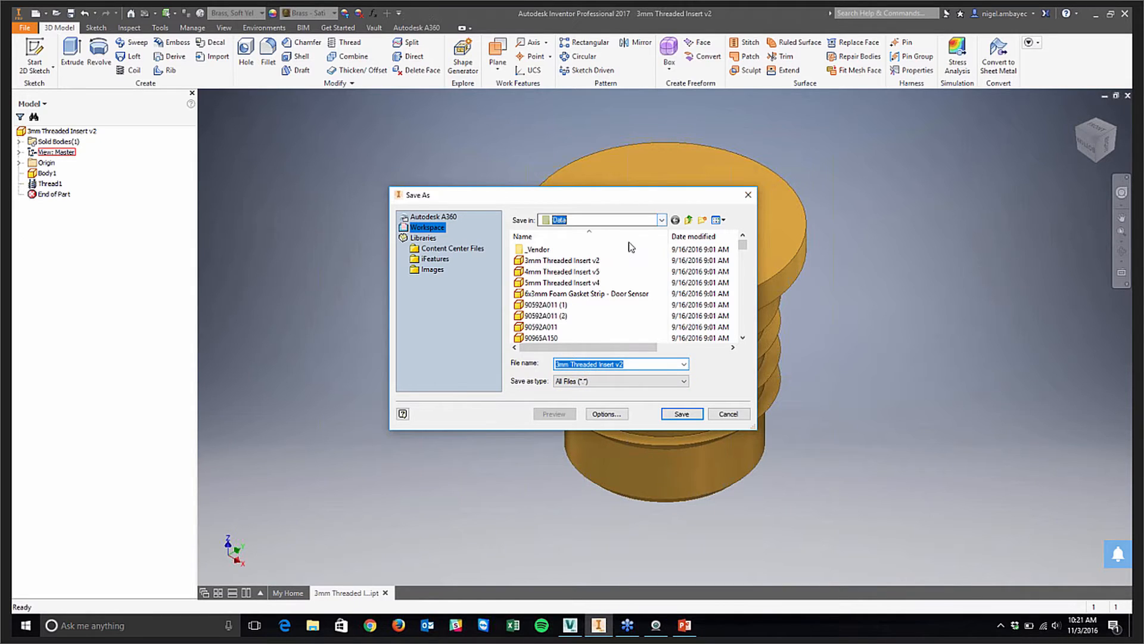
click(565, 232)
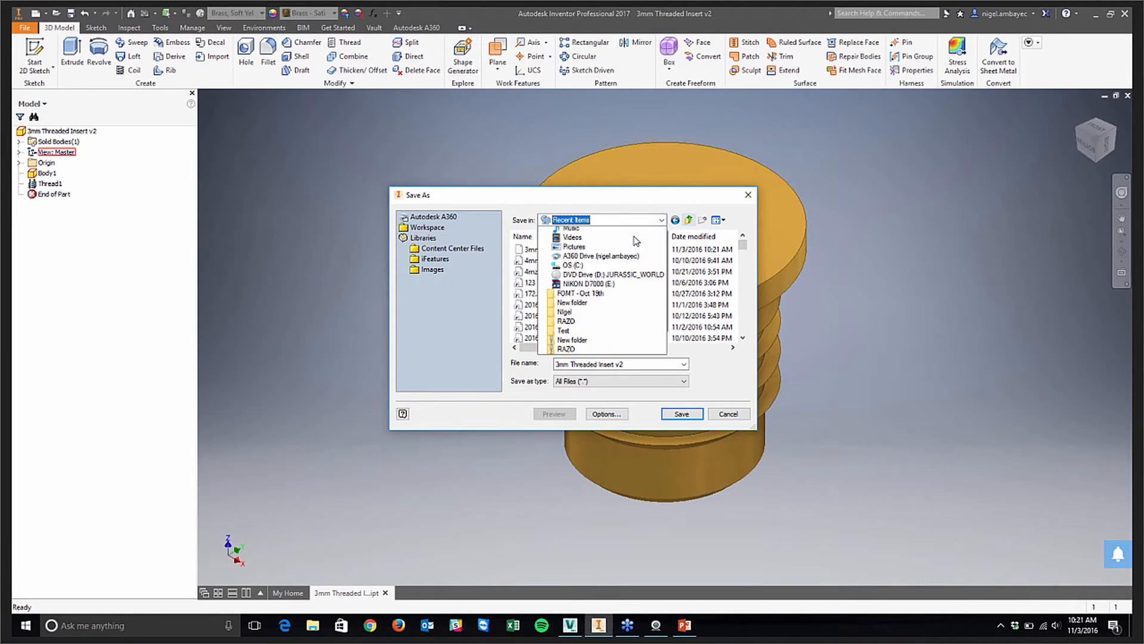
click(636, 240)
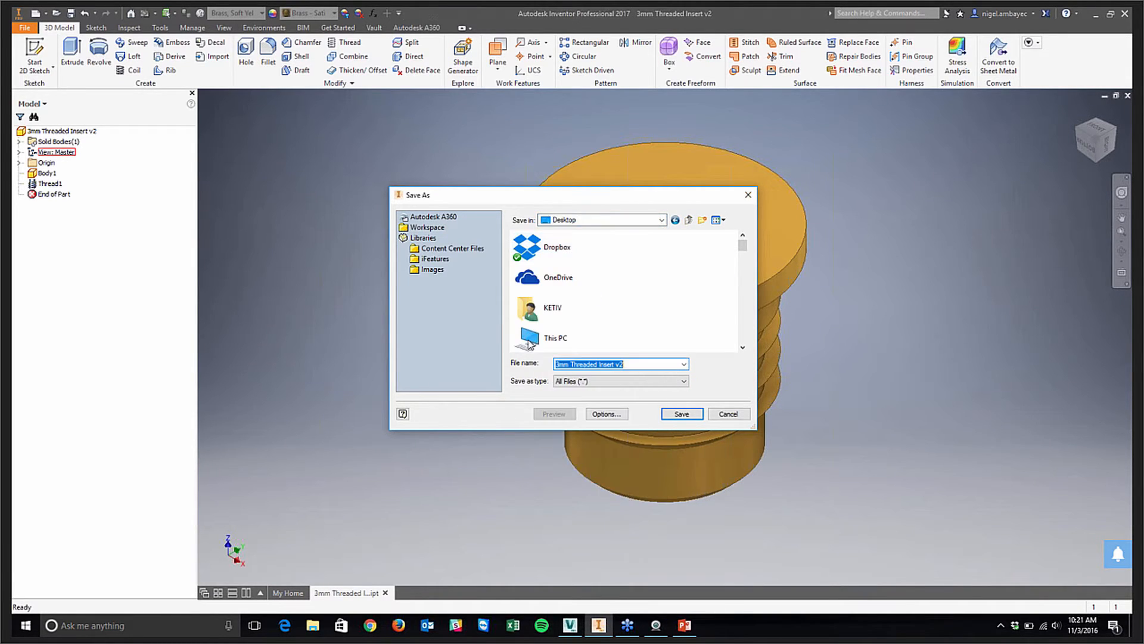
text(test)
key(Return)
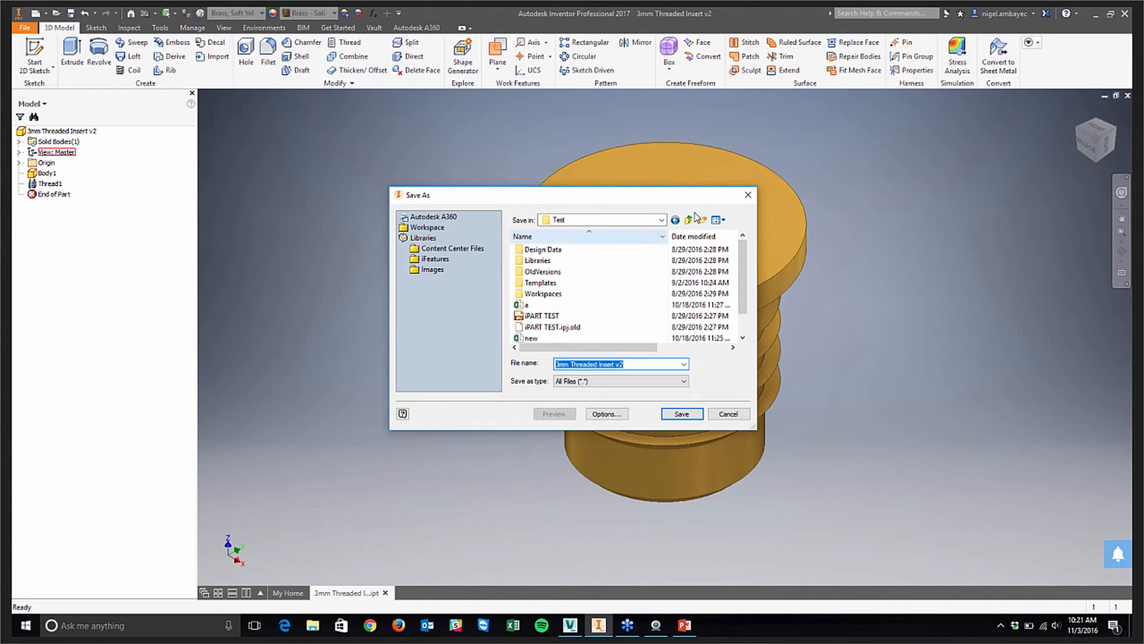
click(663, 220)
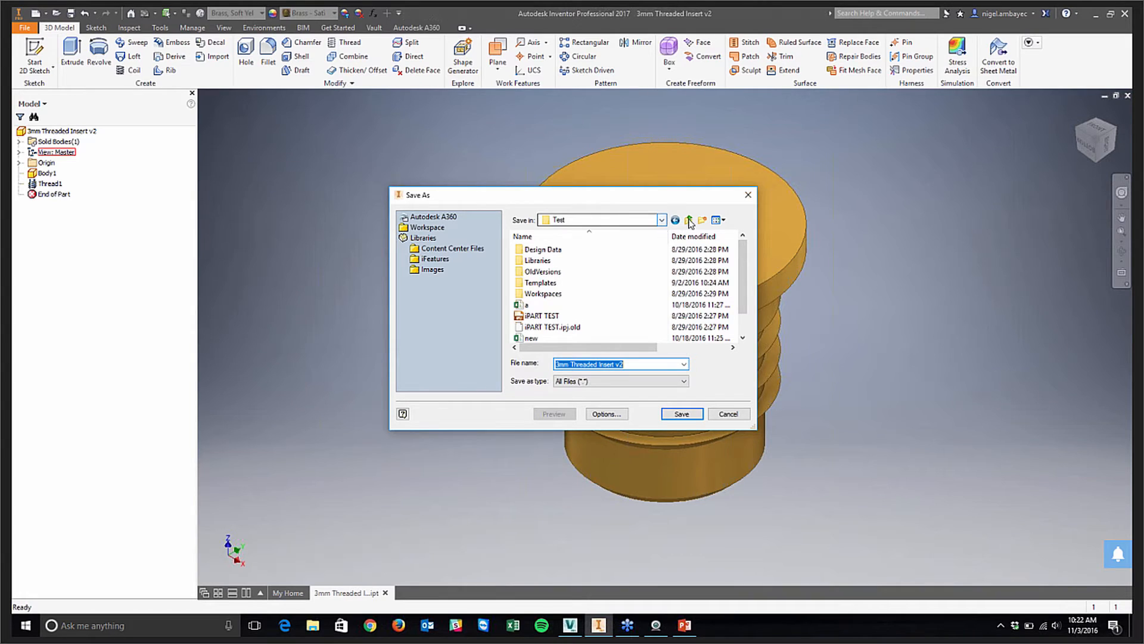
click(584, 231)
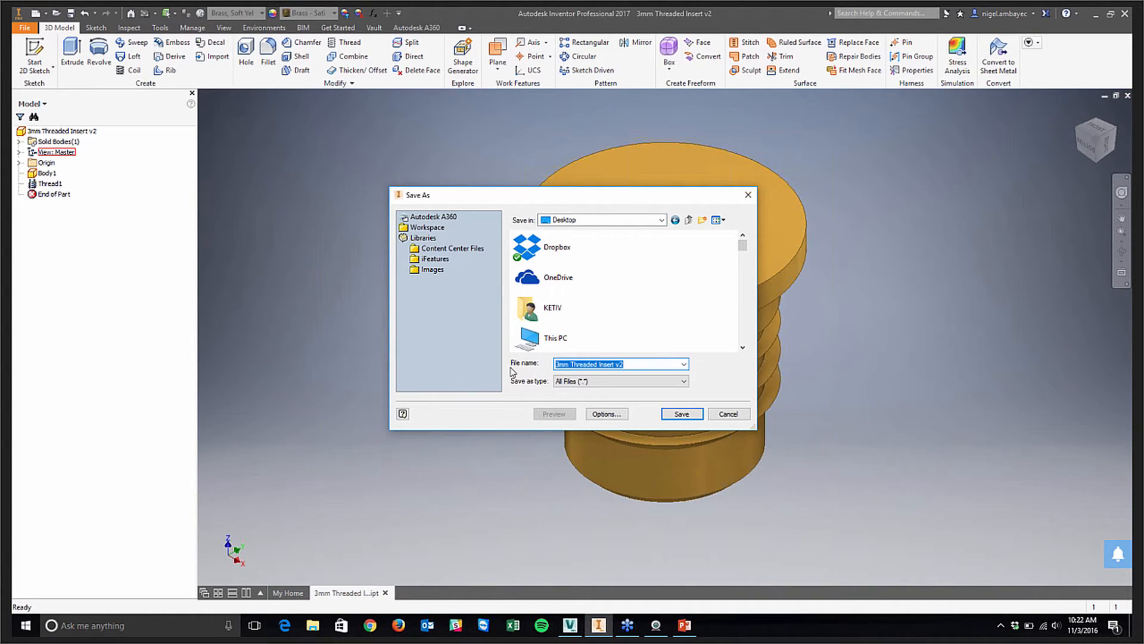
Step: Save the part on the Desktop as AVA TEST, accepting a location outside the active project
text(AVA TEST)
click(681, 413)
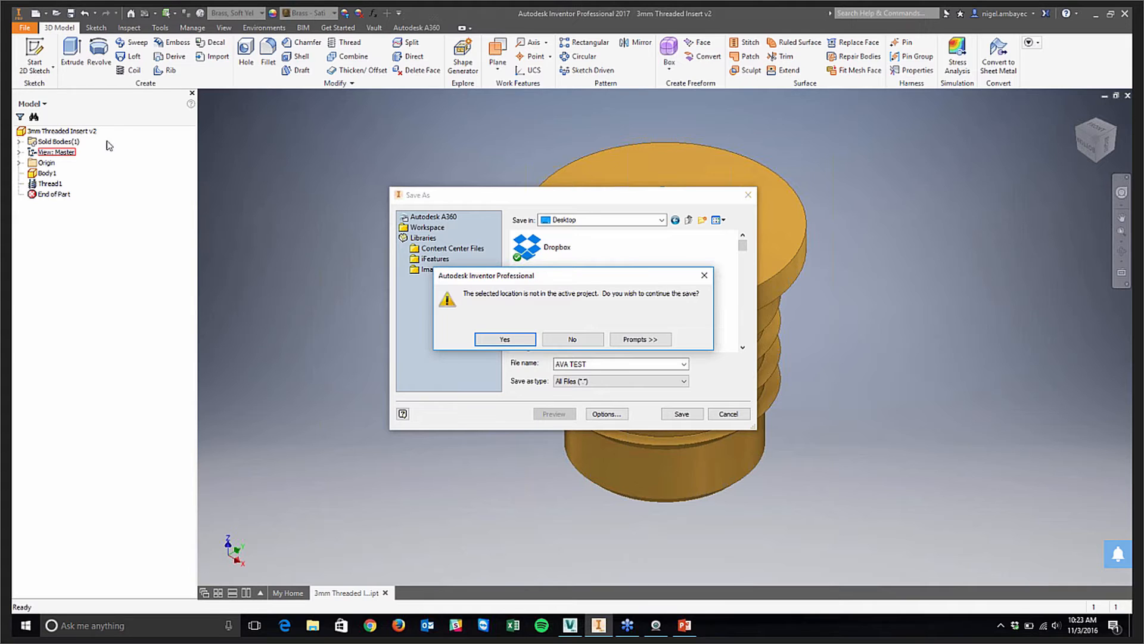
click(488, 344)
scroll(654, 348, up, 3)
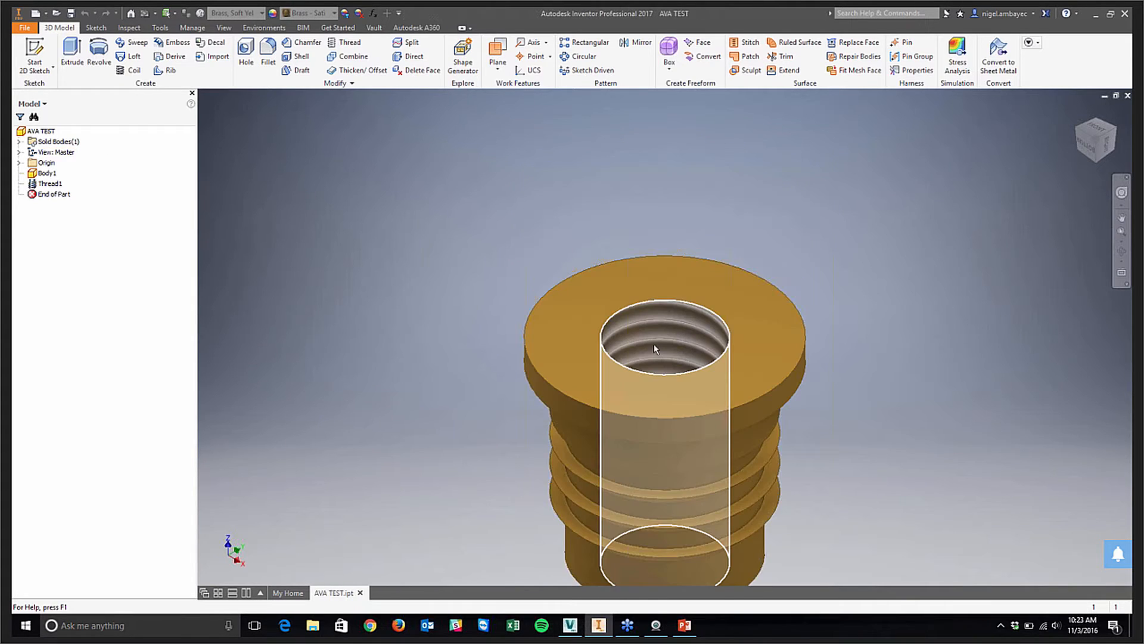
Step: Look through Ember's Data folder for the AVA TEST part in the file-opening dialog
key(ctrl+o)
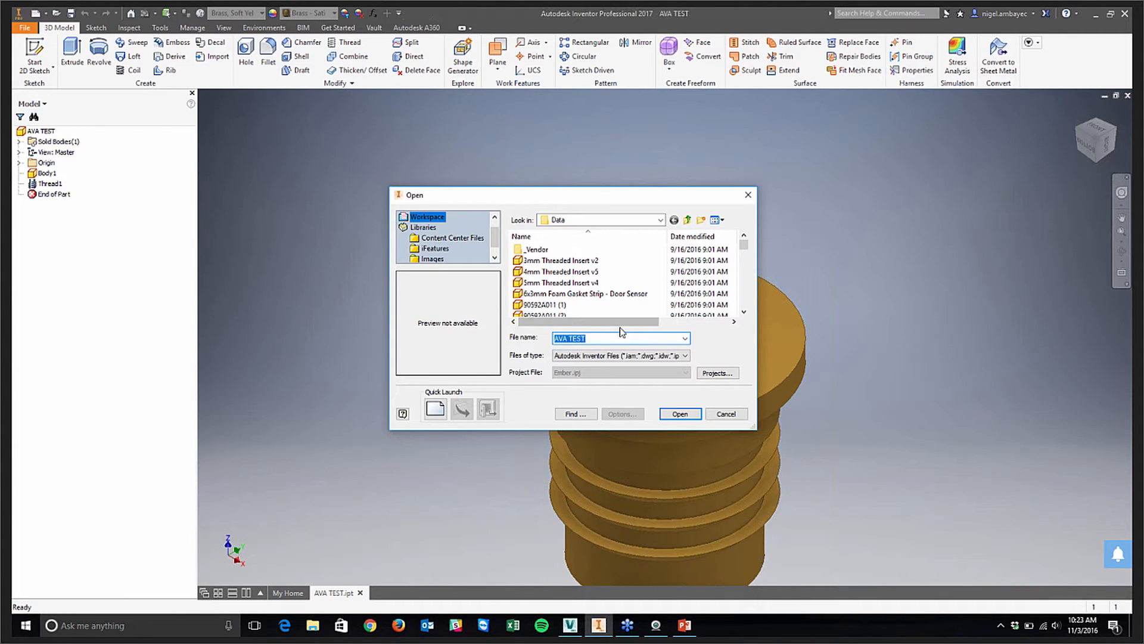
scroll(617, 292, down, 1)
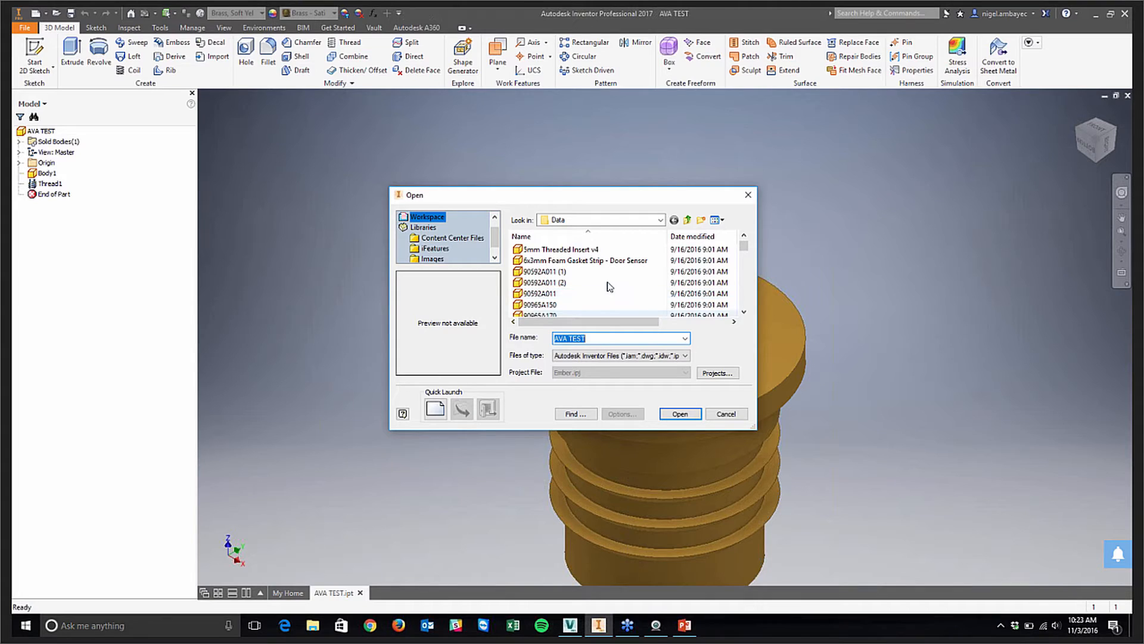
scroll(605, 285, down, 4)
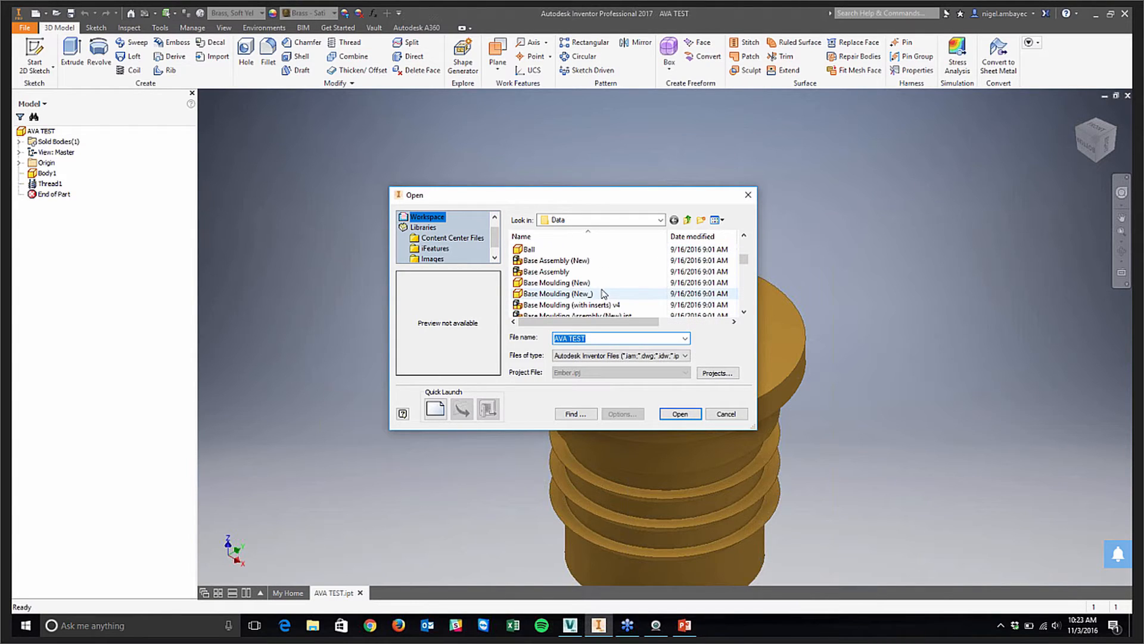
scroll(593, 277, down, 2)
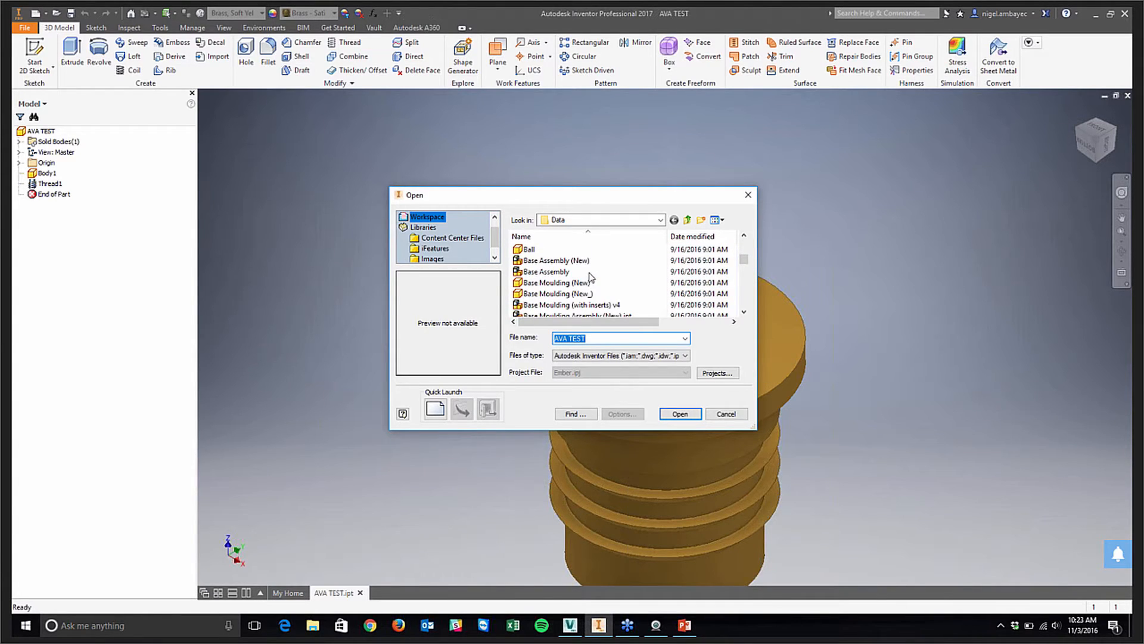
scroll(596, 286, up, 3)
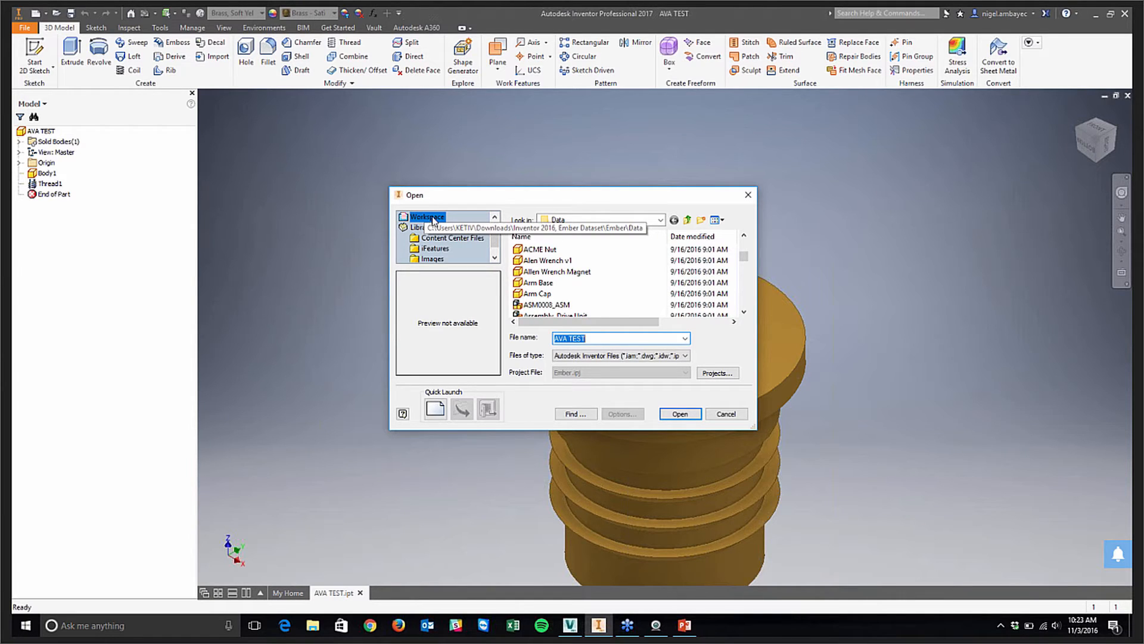
Step: Locate the AVA TEST part on the Desktop in the file-opening dialog, preview it, and close the dialog without opening it
click(659, 220)
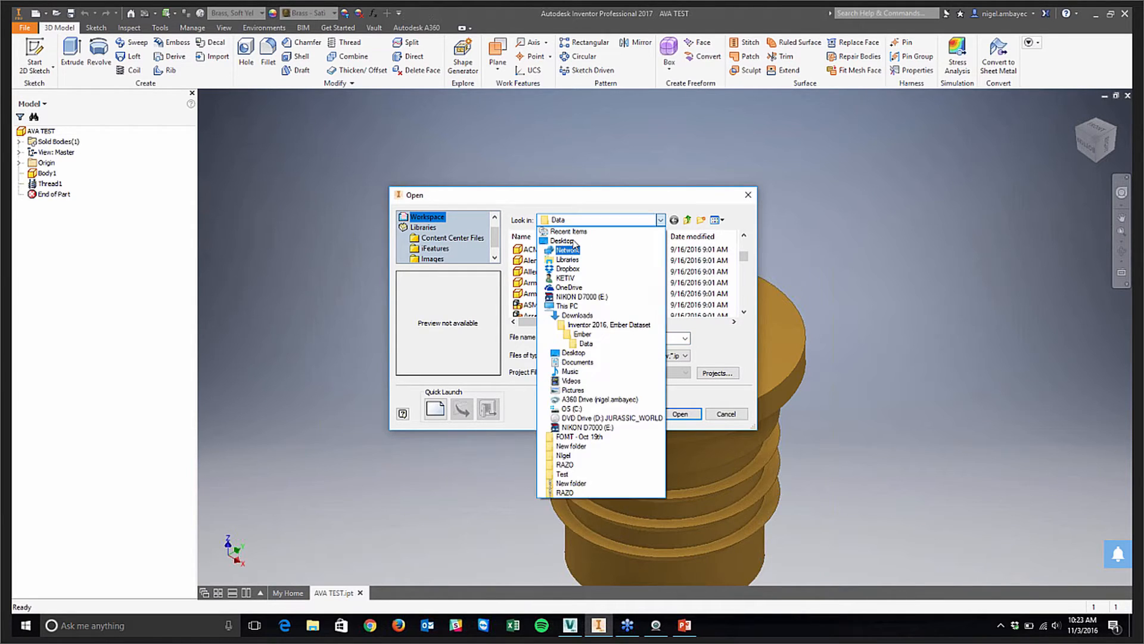
click(573, 287)
scroll(676, 287, down, 5)
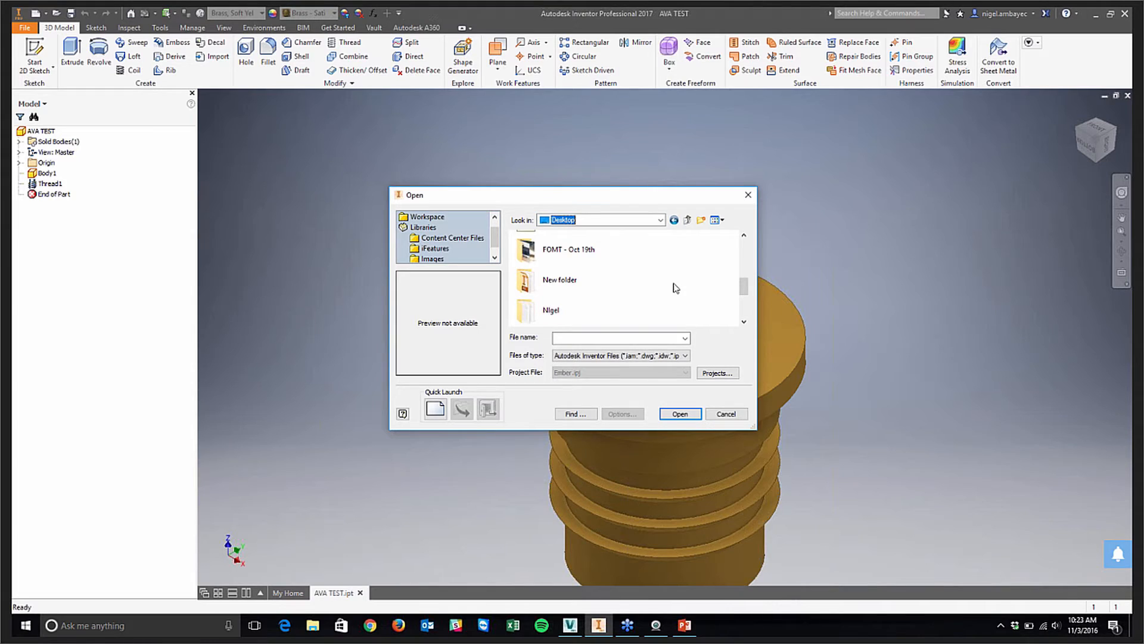
scroll(676, 288, down, 2)
scroll(684, 294, down, 2)
click(572, 281)
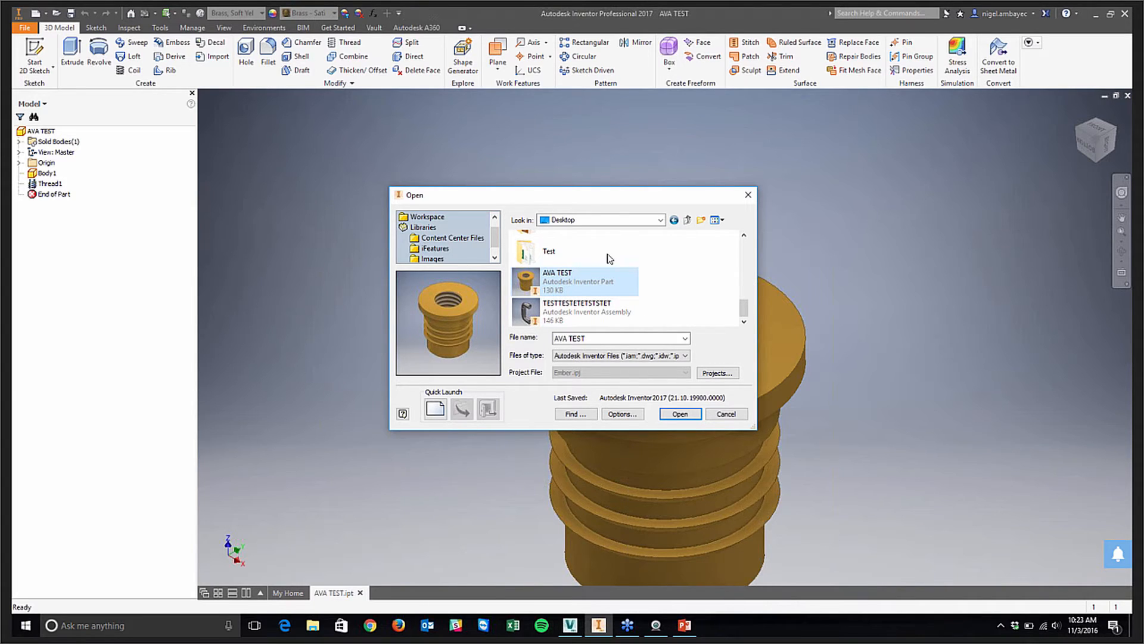
key(F2)
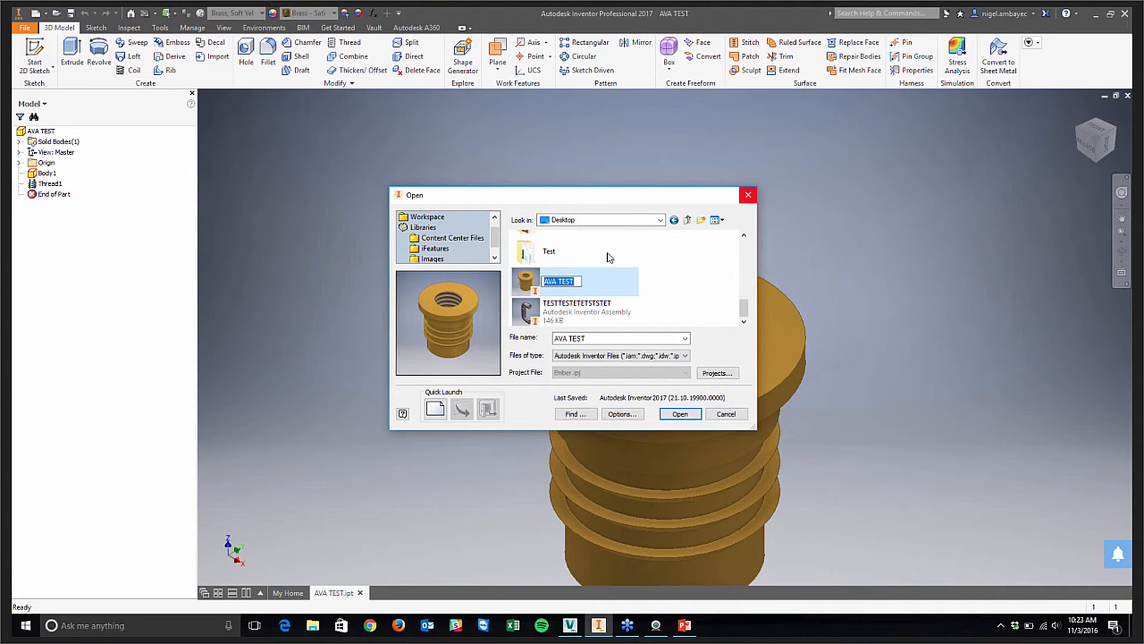
click(748, 195)
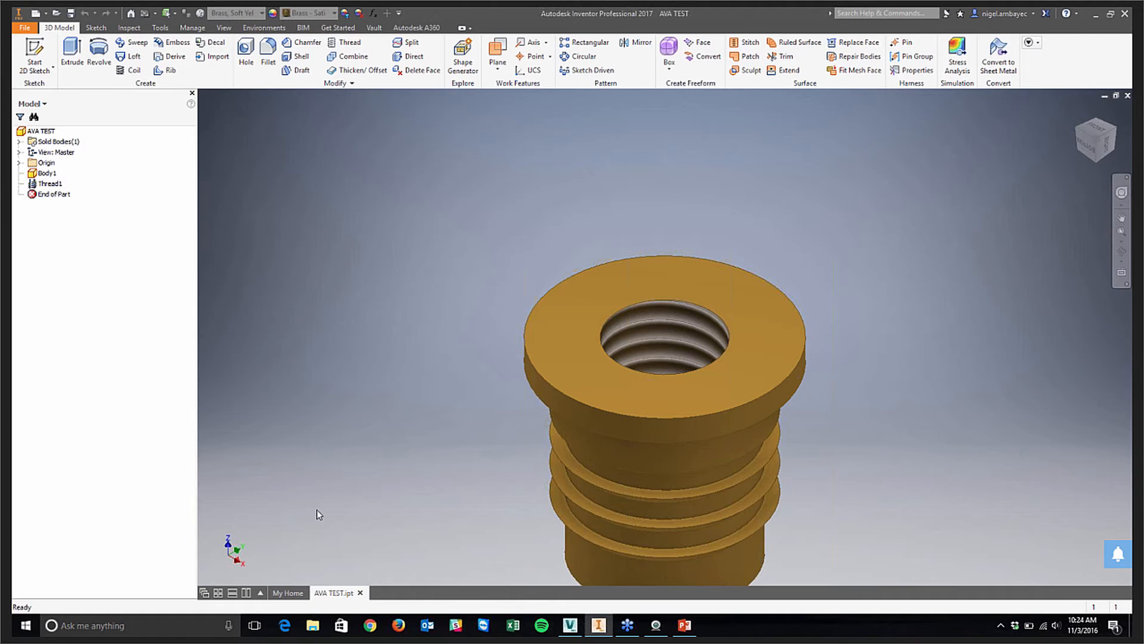
click(373, 13)
middle_drag(339, 417, 342, 335)
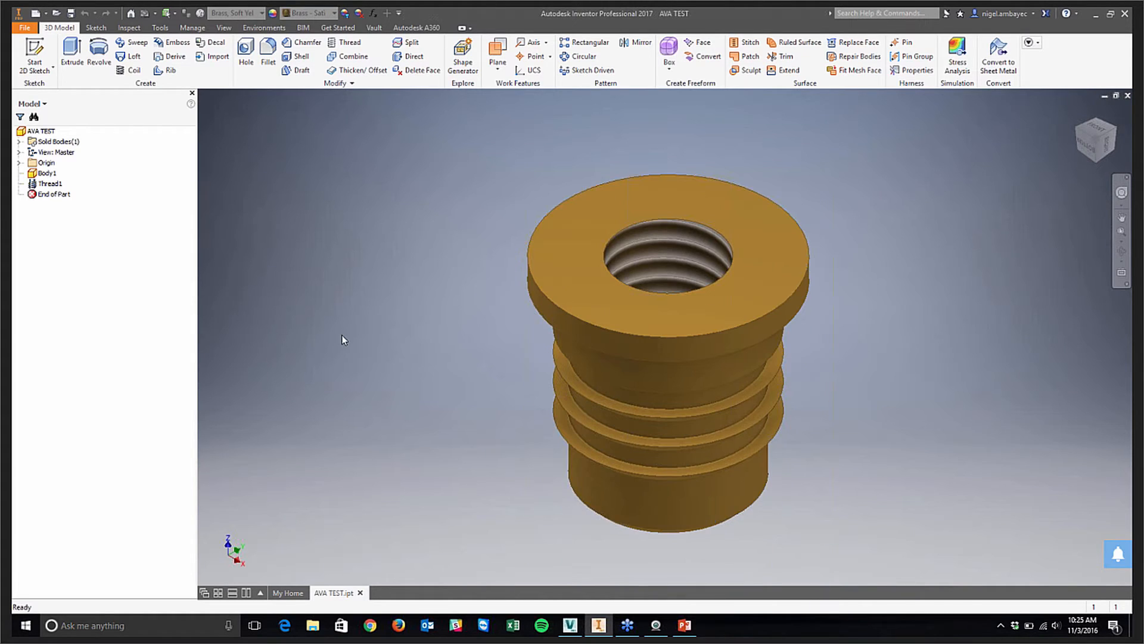
click(288, 593)
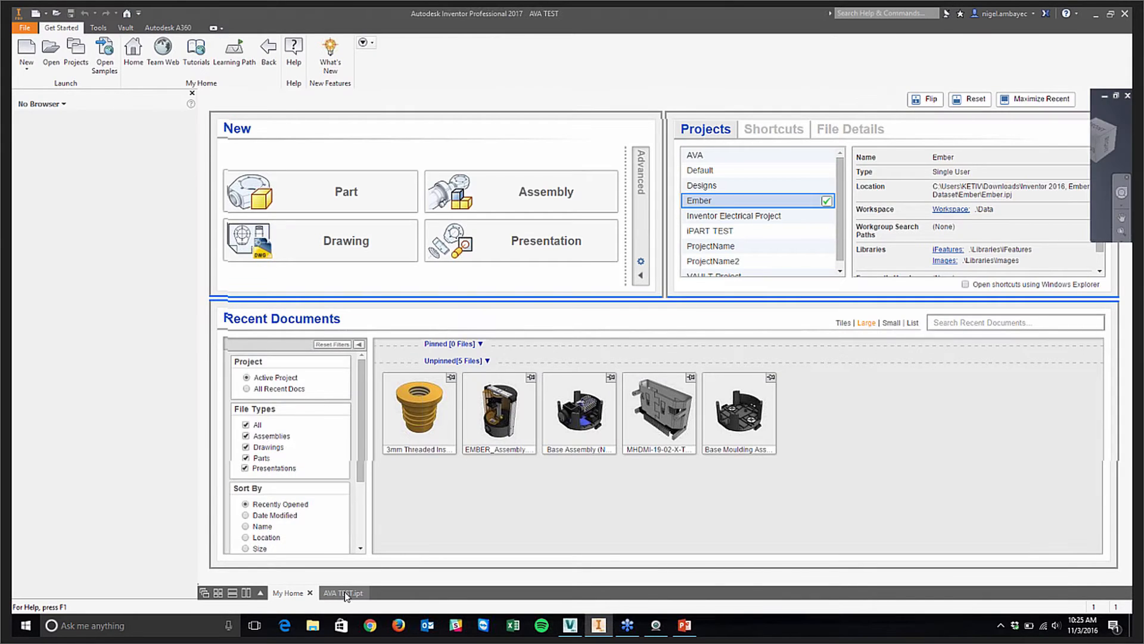
click(346, 593)
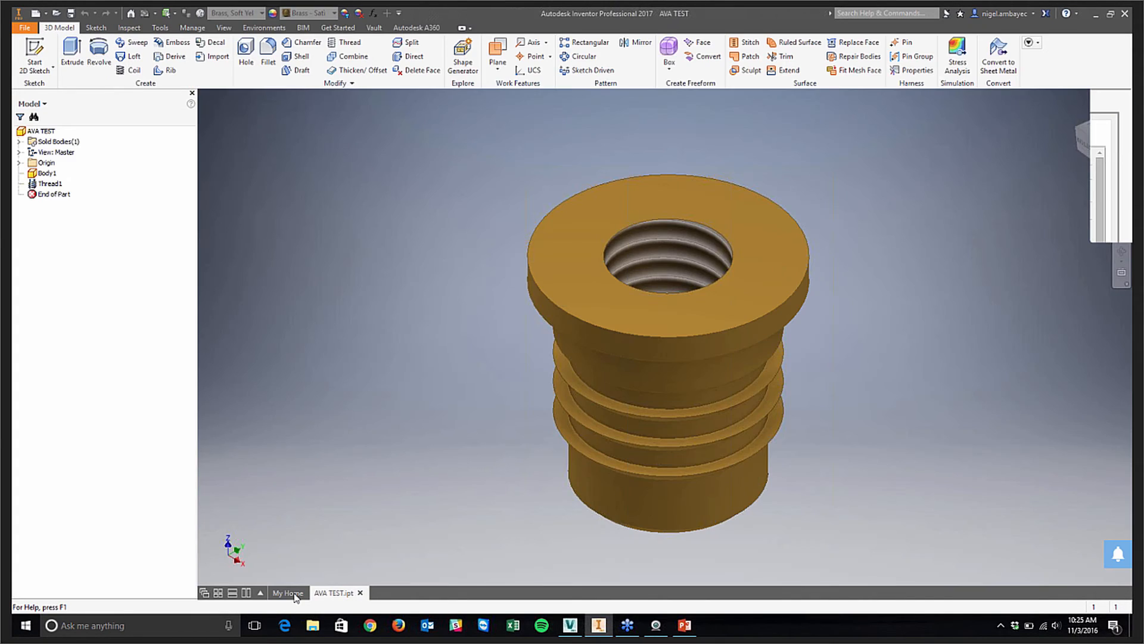
Step: Return to My Home and start a new project of the Vault type in the project wizard
click(295, 593)
mouse_move(740, 248)
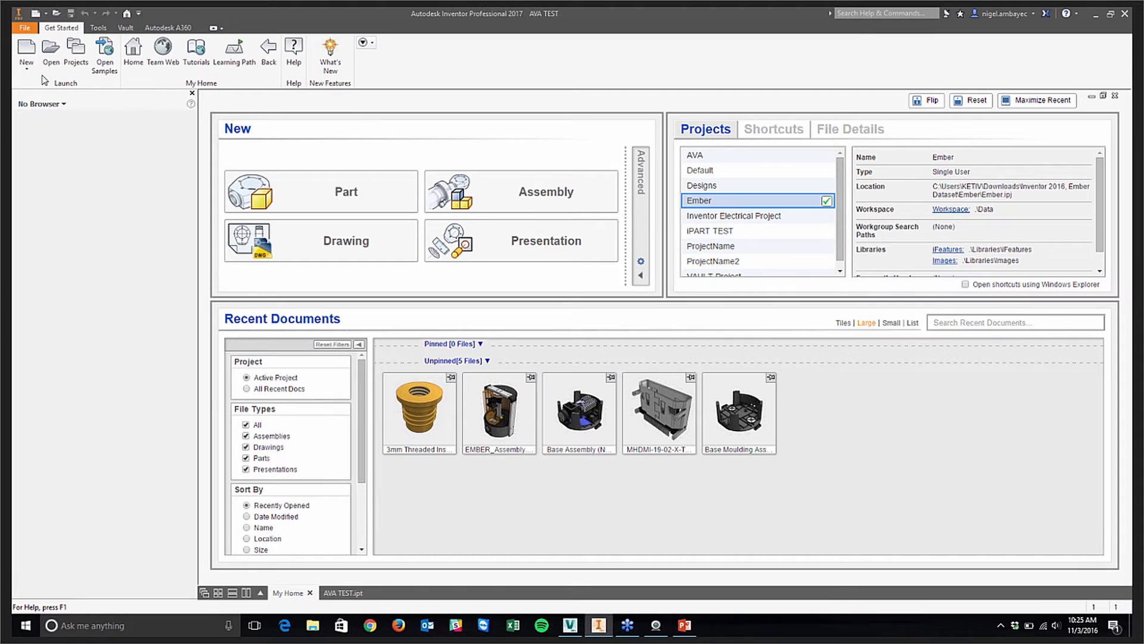
click(72, 61)
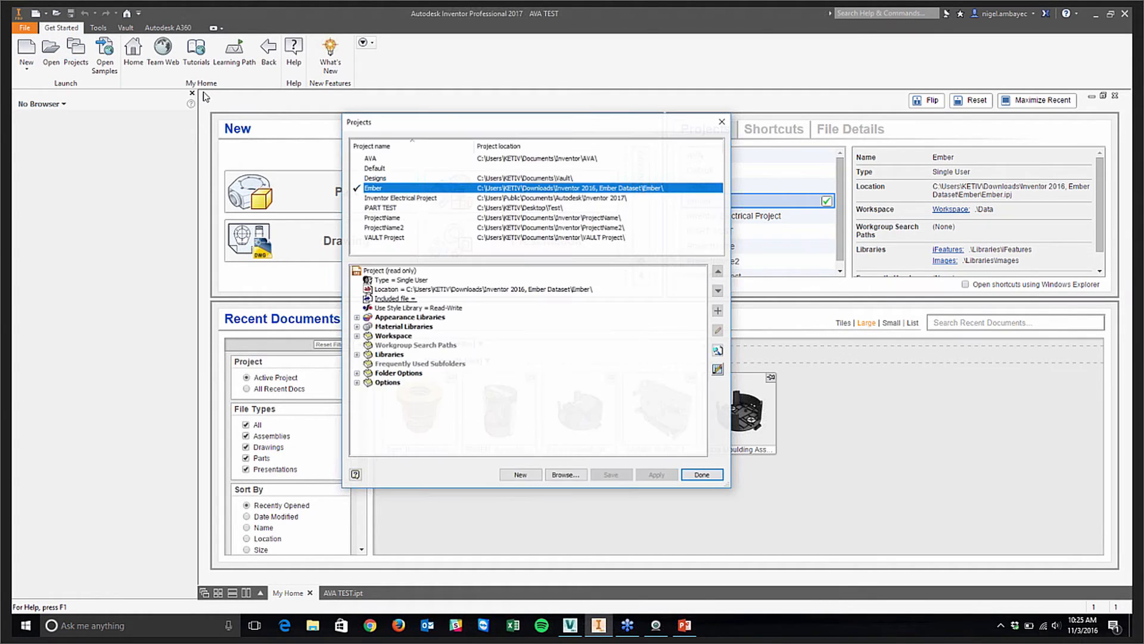
click(520, 475)
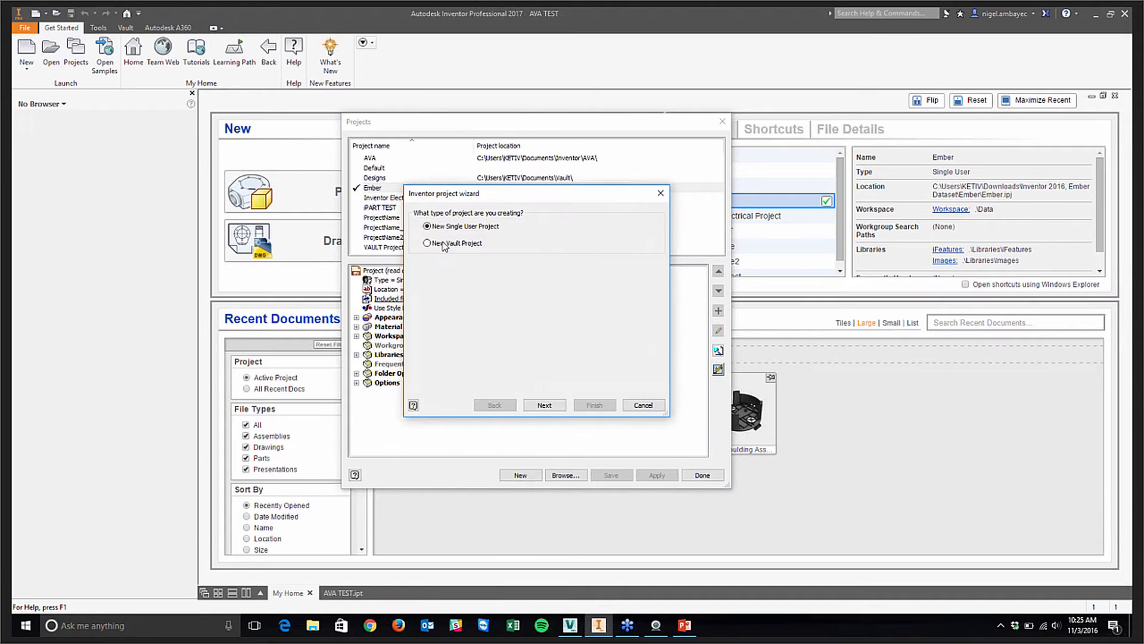
click(441, 243)
click(543, 406)
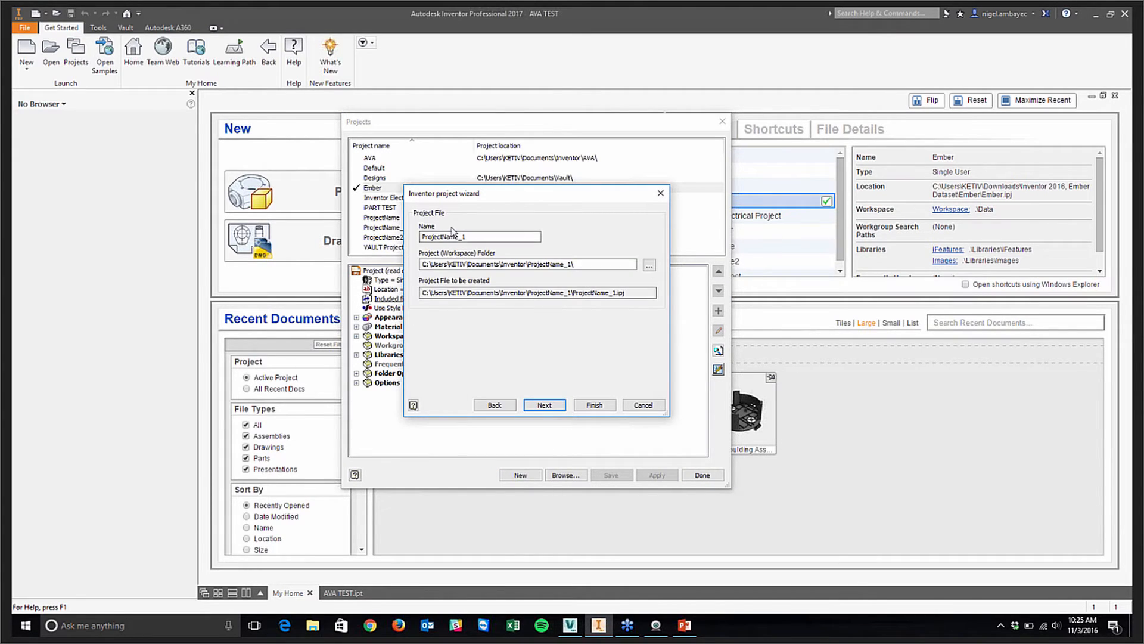
Step: Name the Vault project VAULT TEST, finish it without adding libraries, and allow its project folder to be created
double_click(452, 236)
text(V)
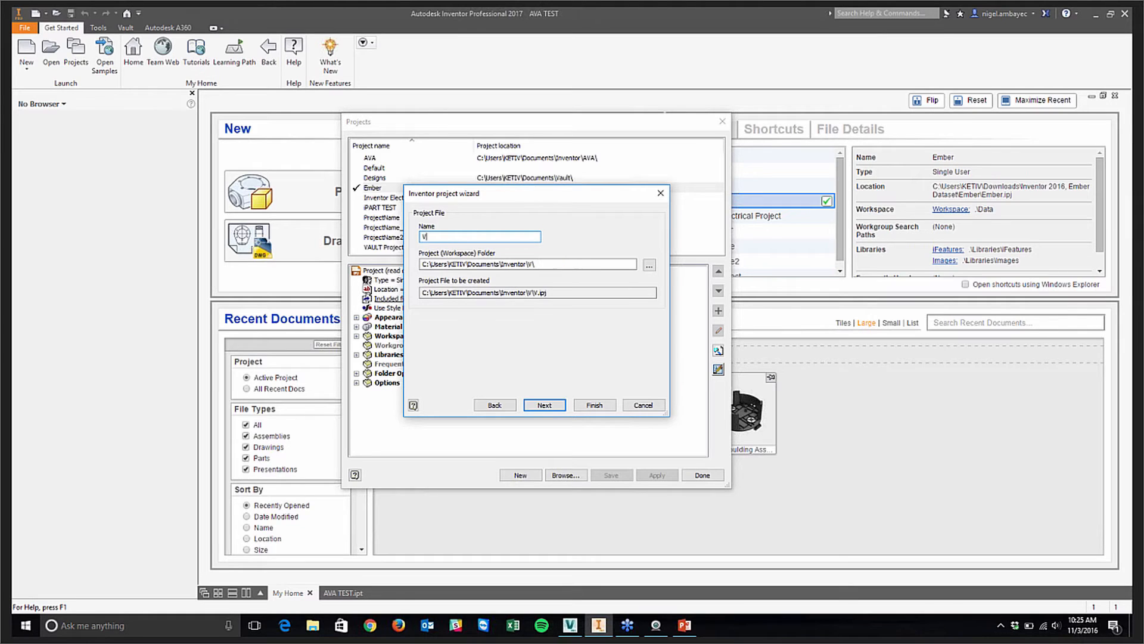
text(AULT TEST)
key(Return)
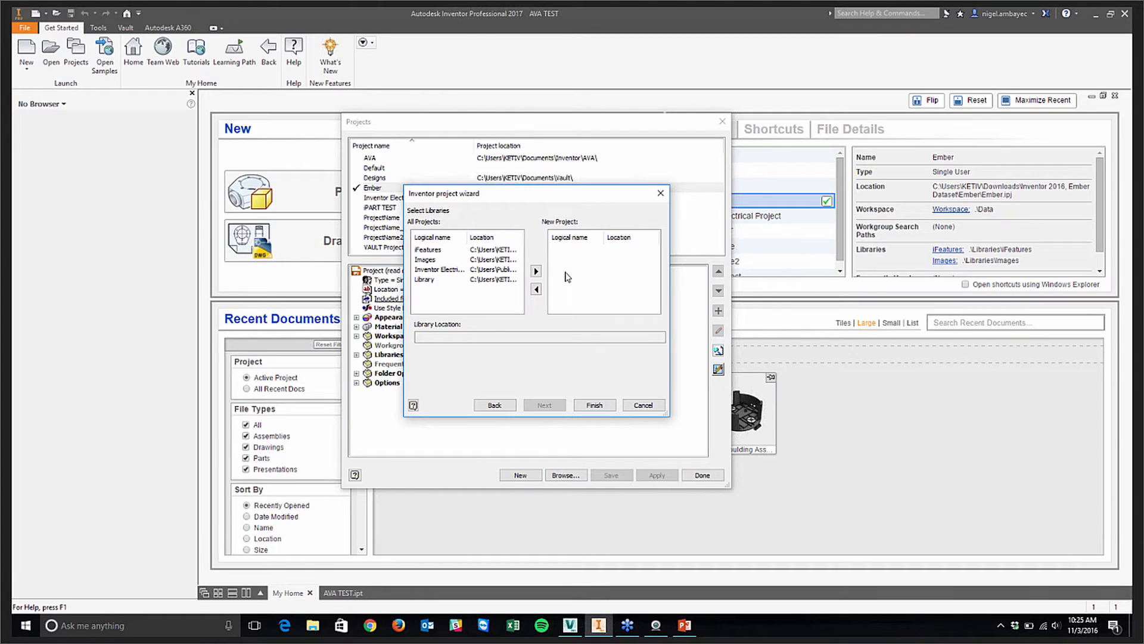
click(591, 405)
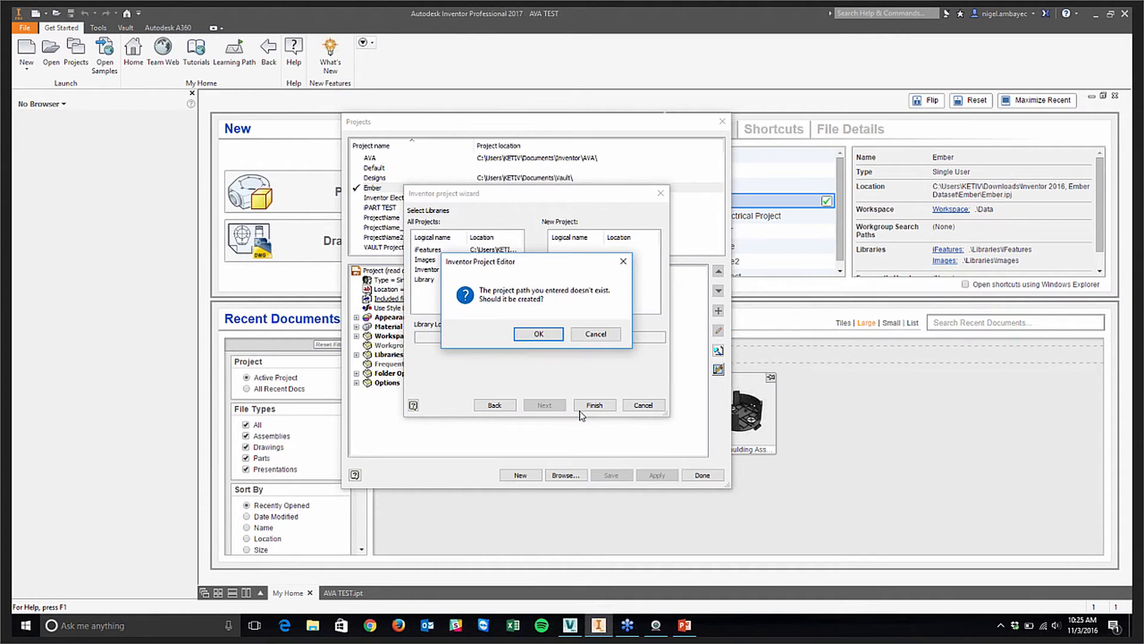
click(528, 337)
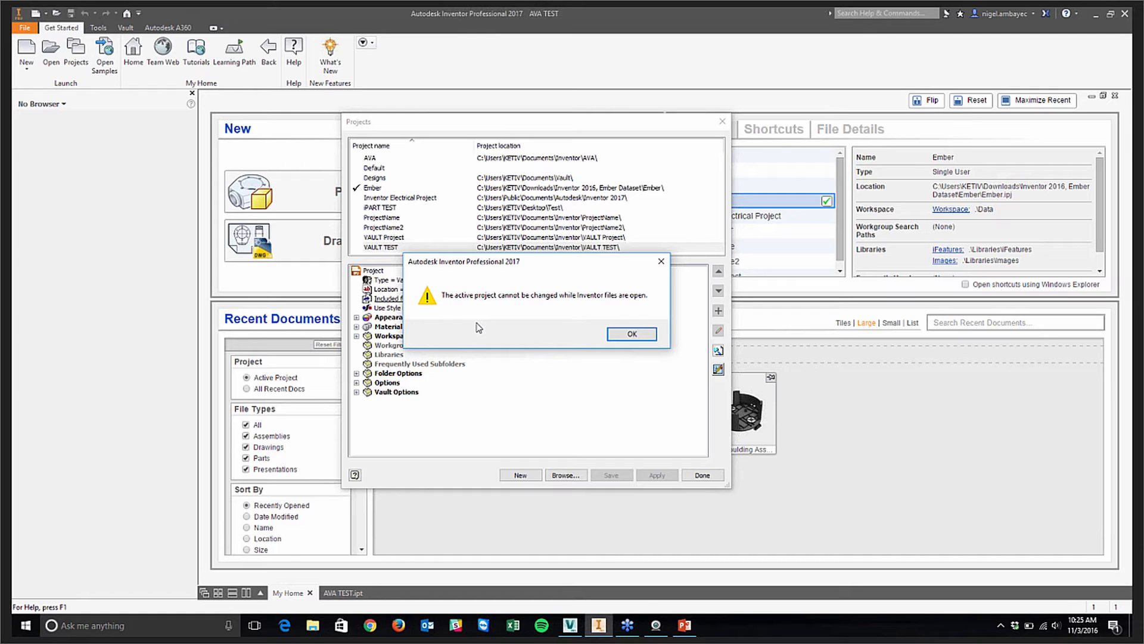
Step: Dismiss the open-files warning, close the projects dialog and the AVA TEST part, and make VAULT TEST the active project
click(625, 336)
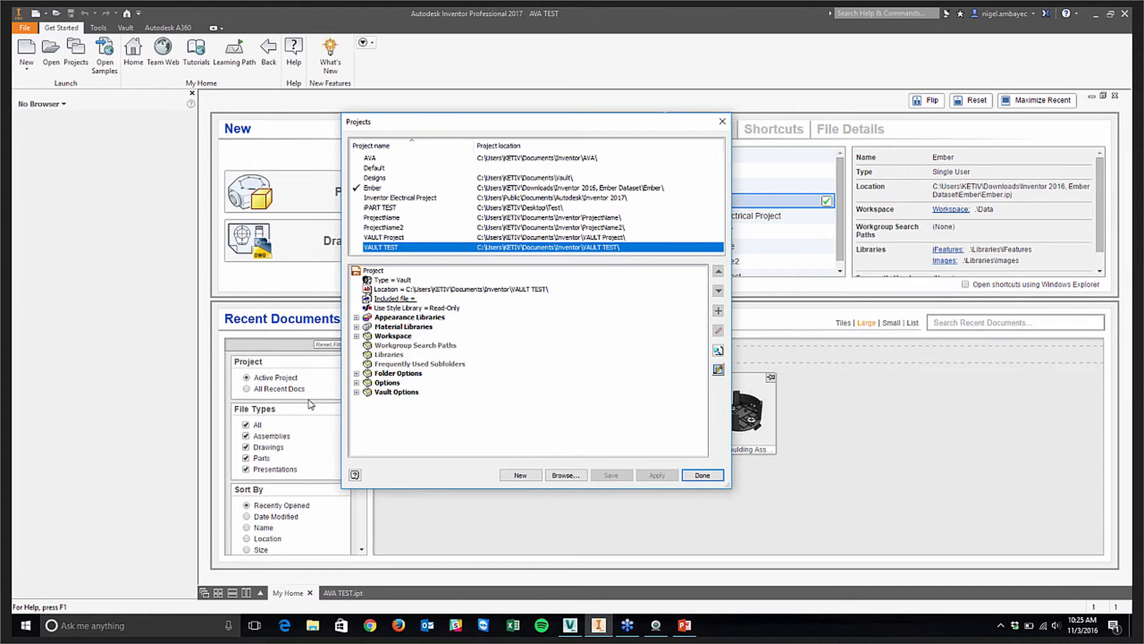
click(398, 248)
click(702, 475)
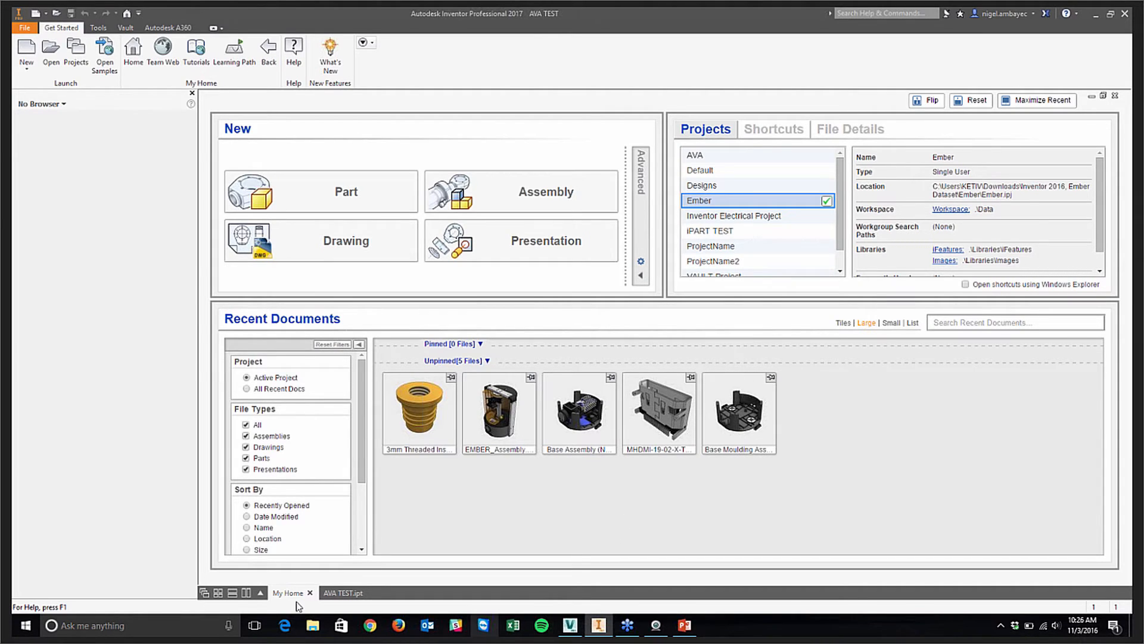
click(356, 593)
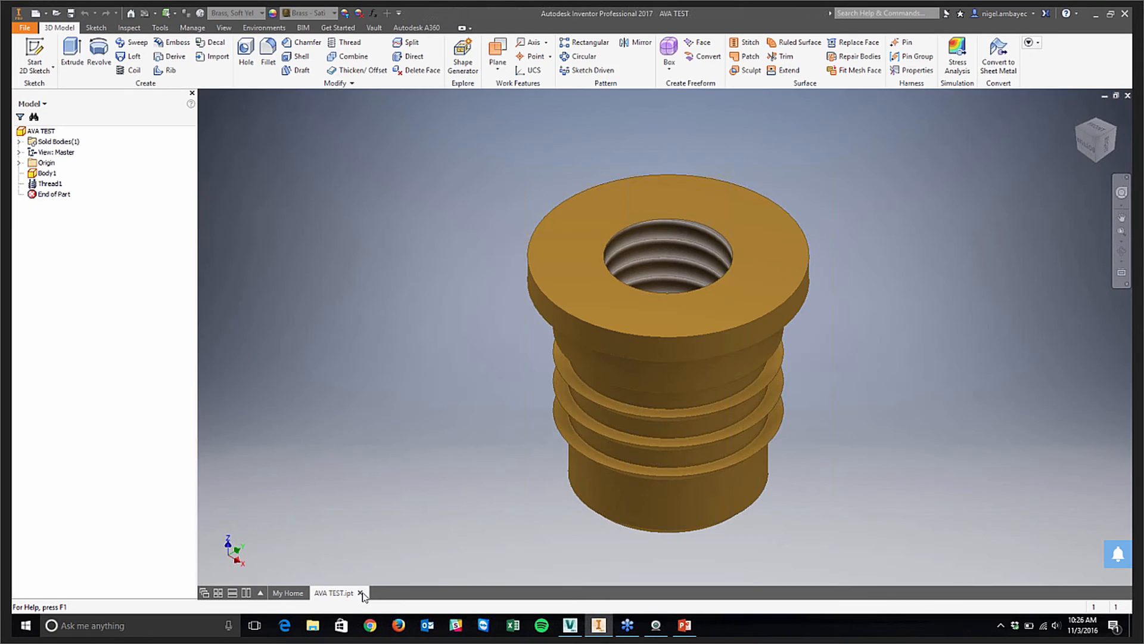
click(360, 593)
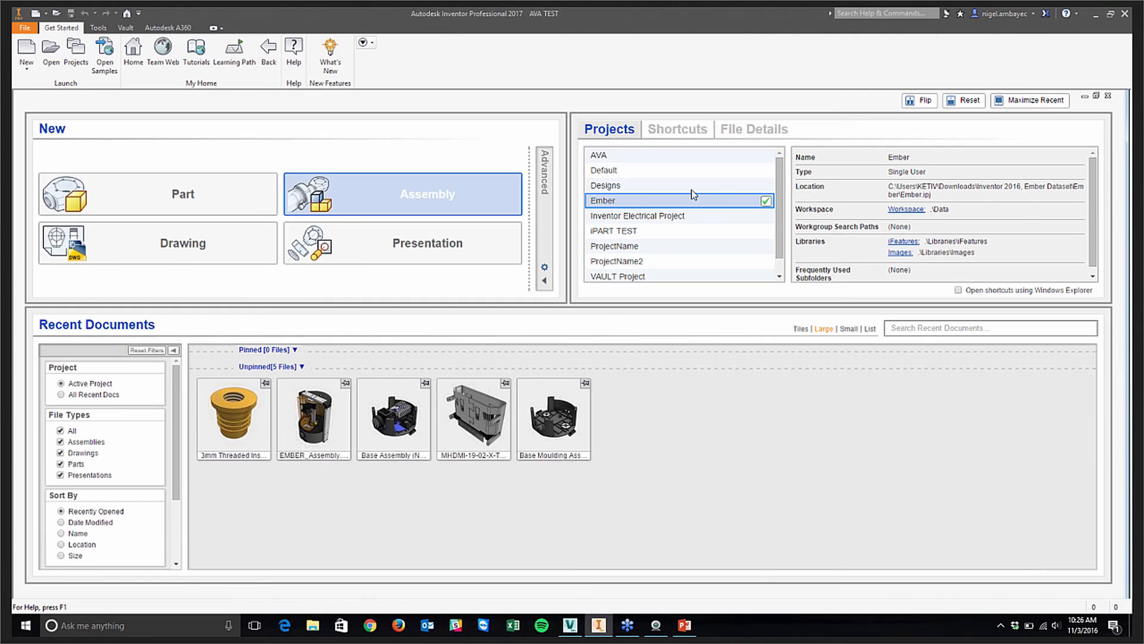
scroll(667, 263, down, 1)
double_click(634, 275)
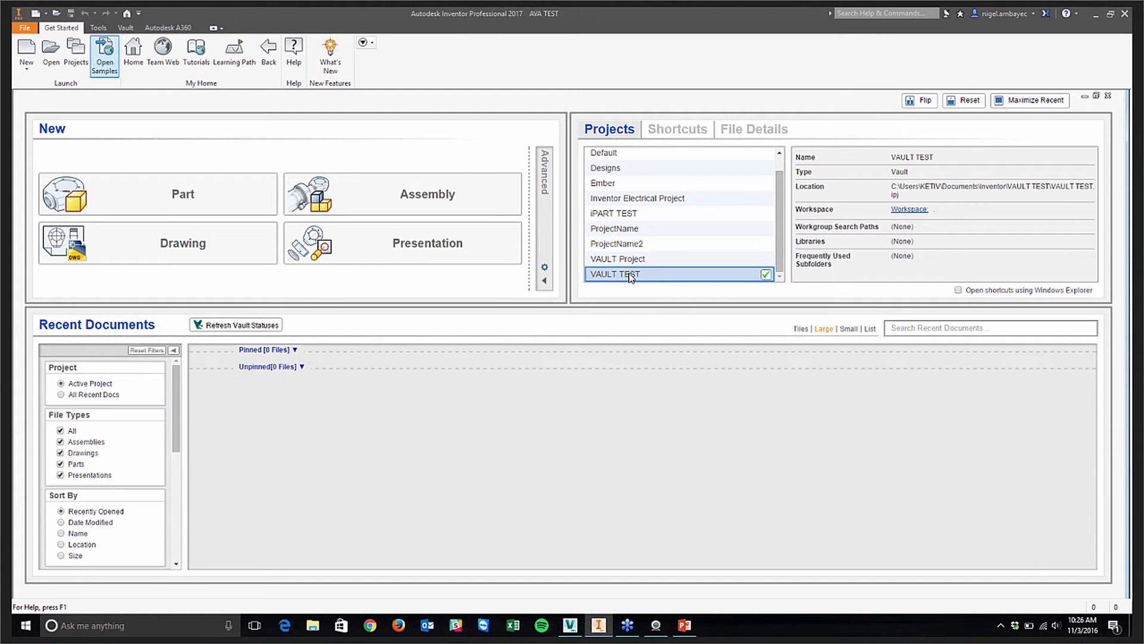
Step: Open the project settings of VAULT TEST and expand its Folder Options
click(76, 51)
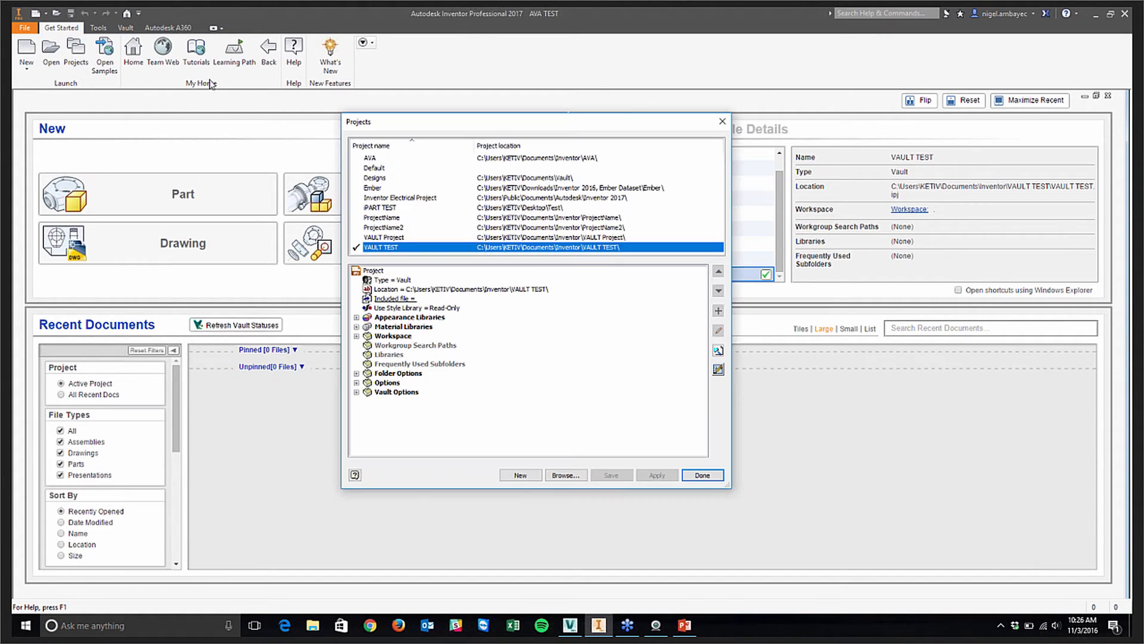
click(356, 383)
click(356, 383)
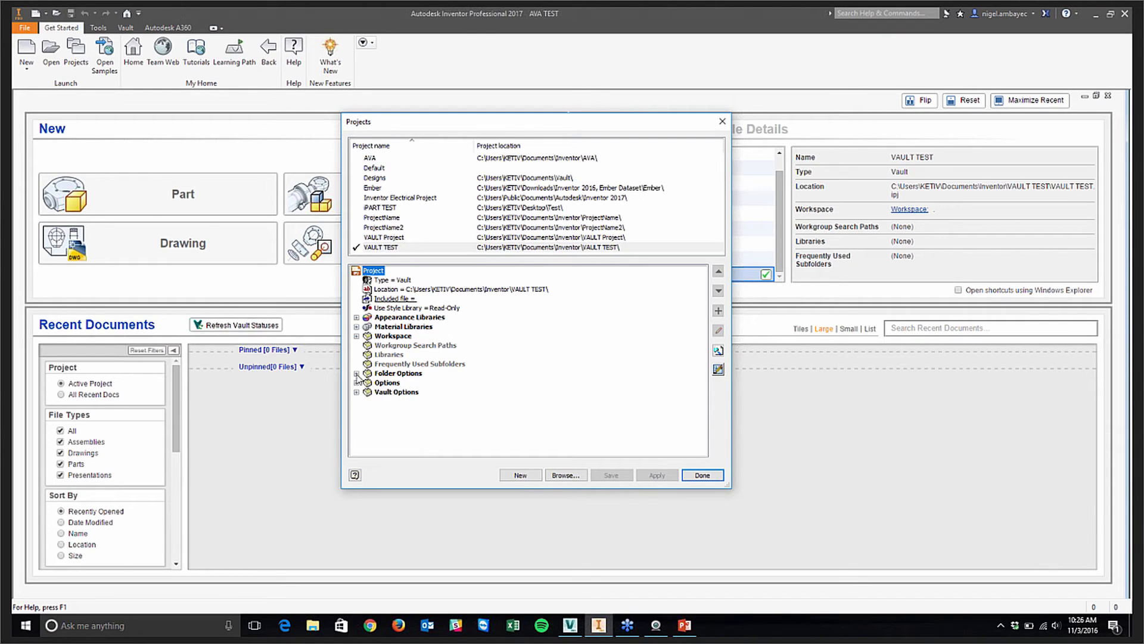
click(356, 374)
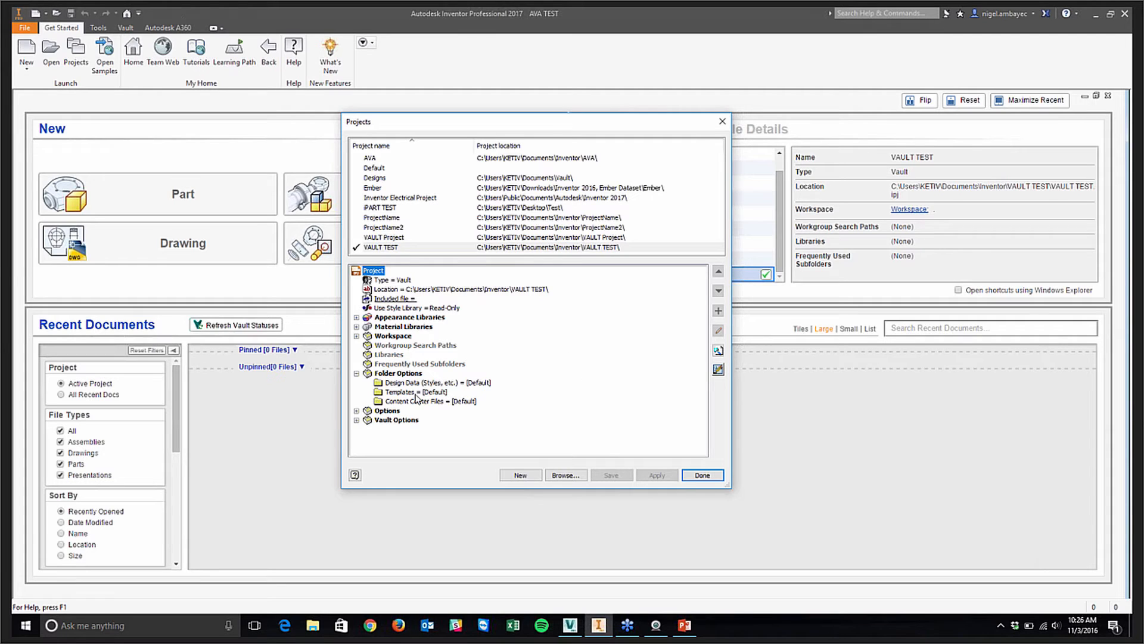
mouse_move(403, 389)
click(520, 476)
click(426, 243)
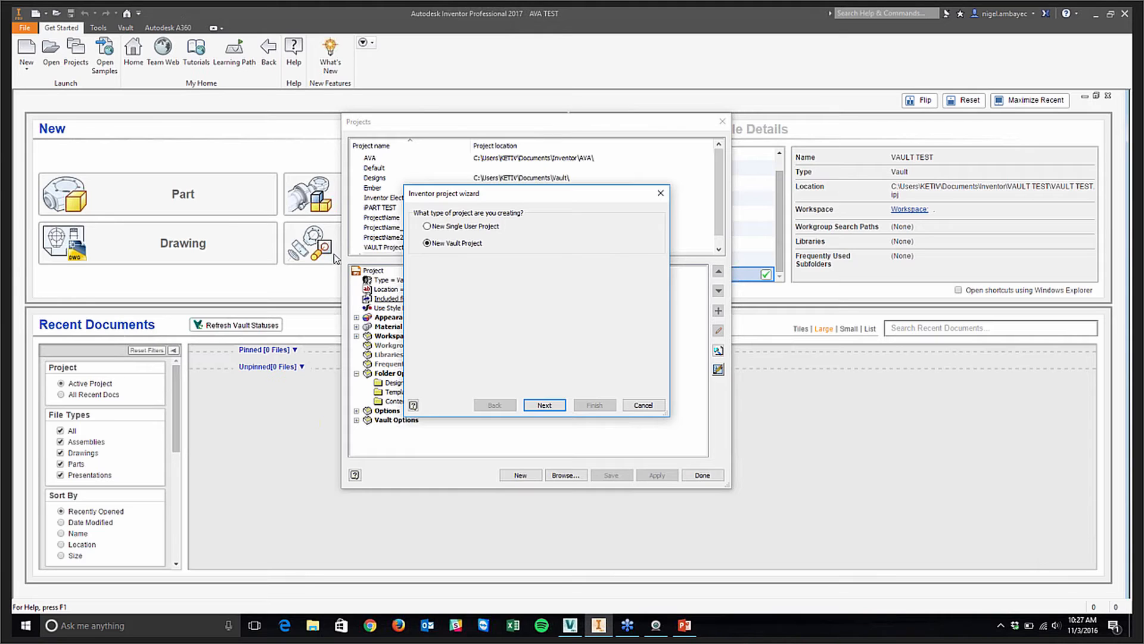
click(661, 194)
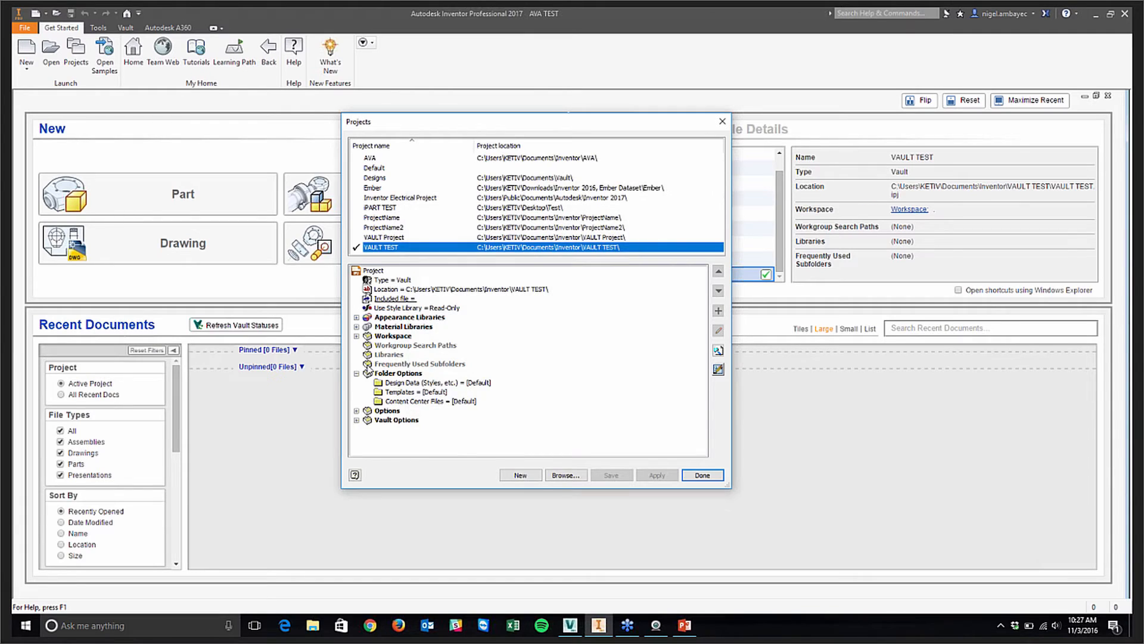
Step: Check the Design Data, Templates and Content Center Files folder entries of VAULT TEST, and close the project settings
click(417, 383)
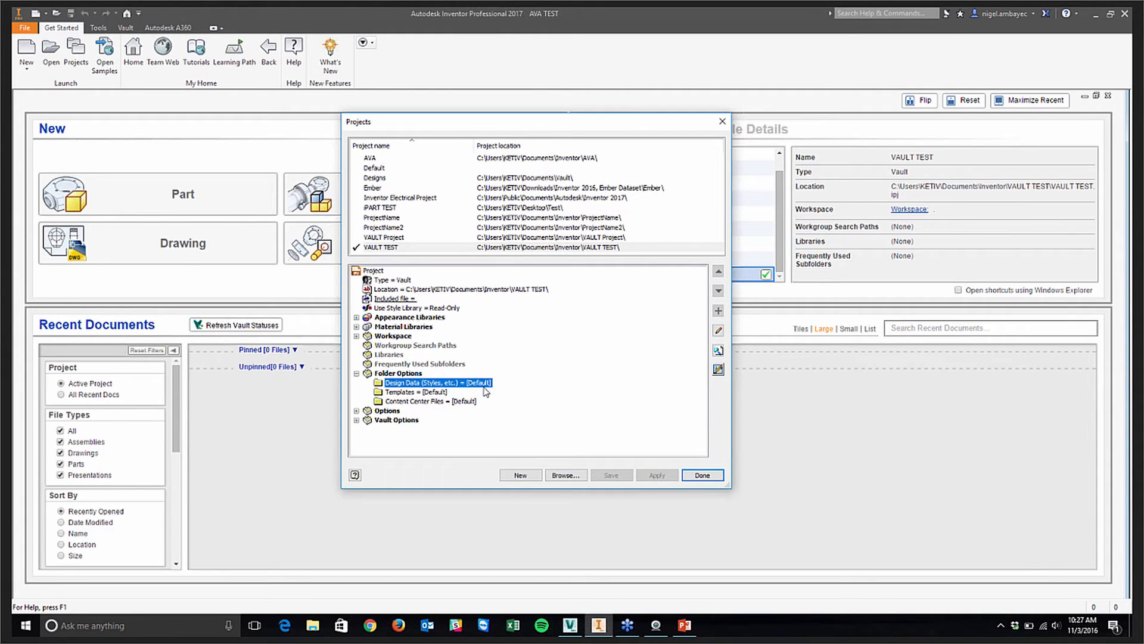
click(438, 393)
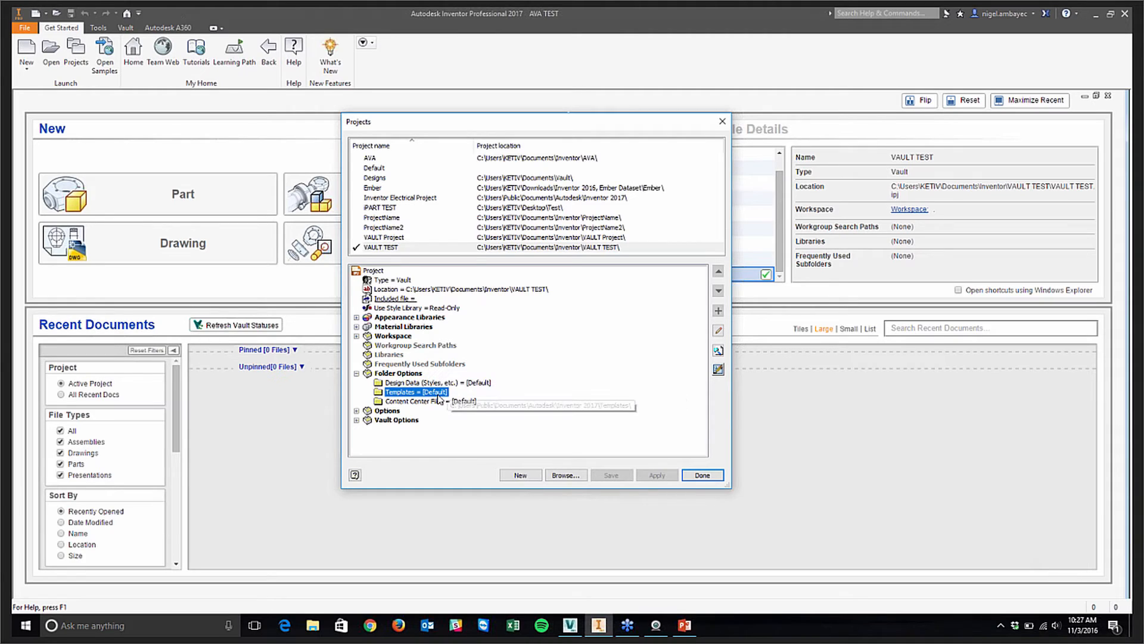
click(464, 403)
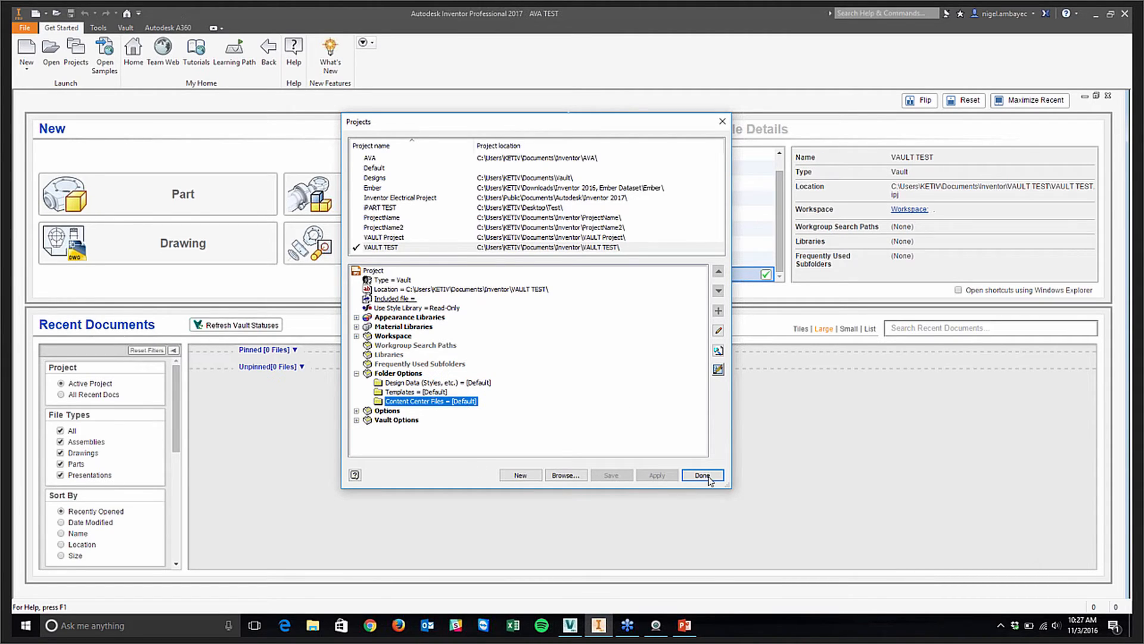
click(480, 383)
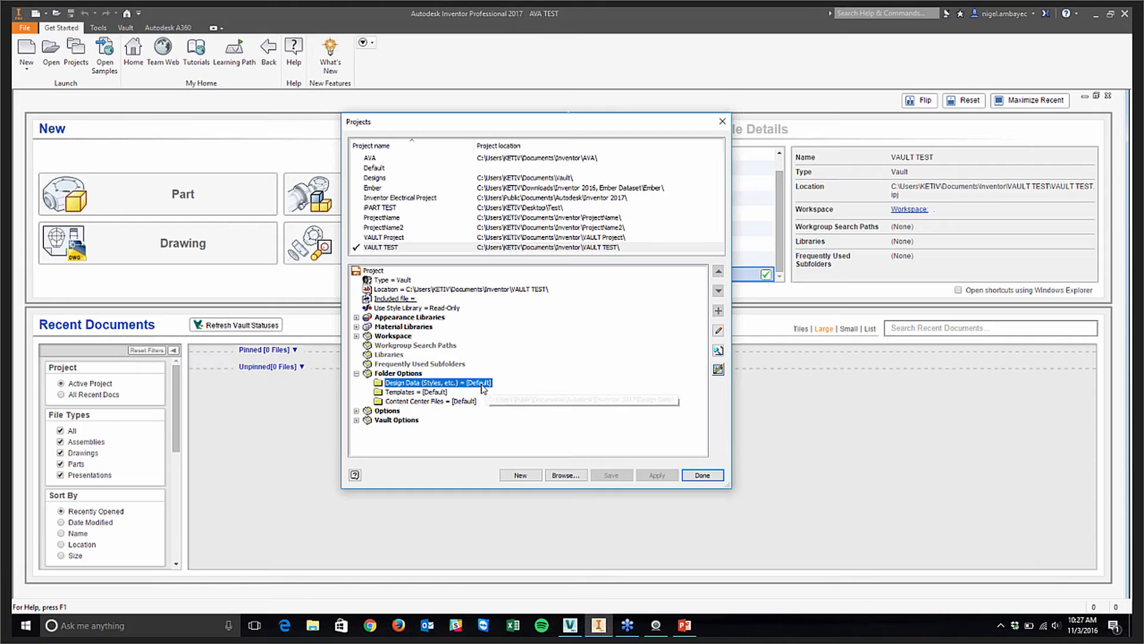
click(704, 477)
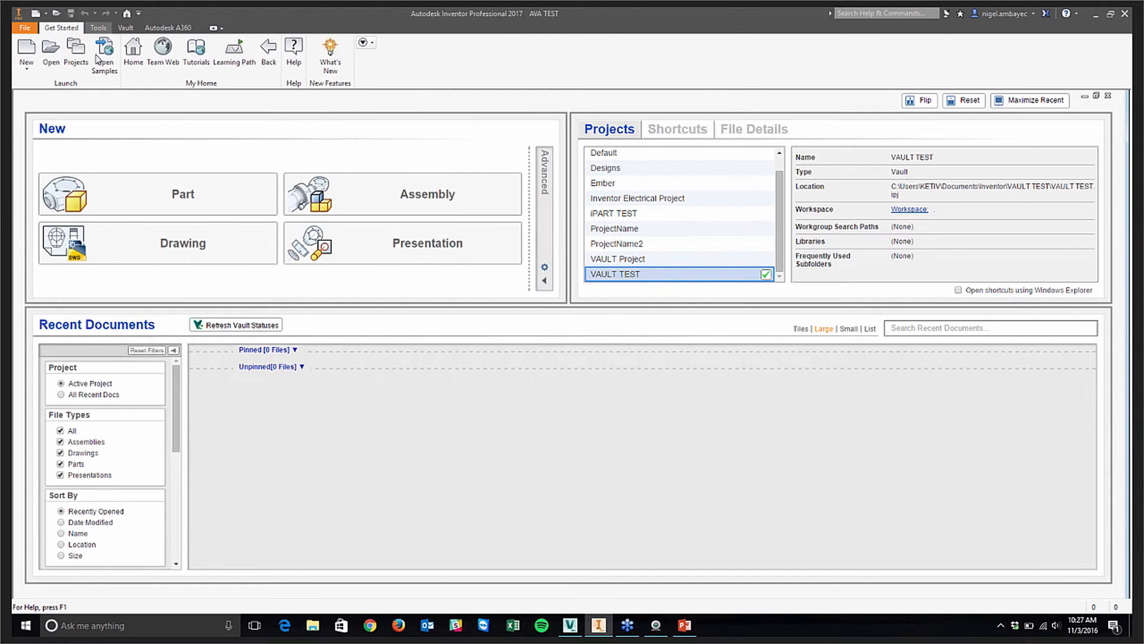
Step: Examine the default file locations in the Application Options, including the Default Content Center files path, and close the options
click(98, 28)
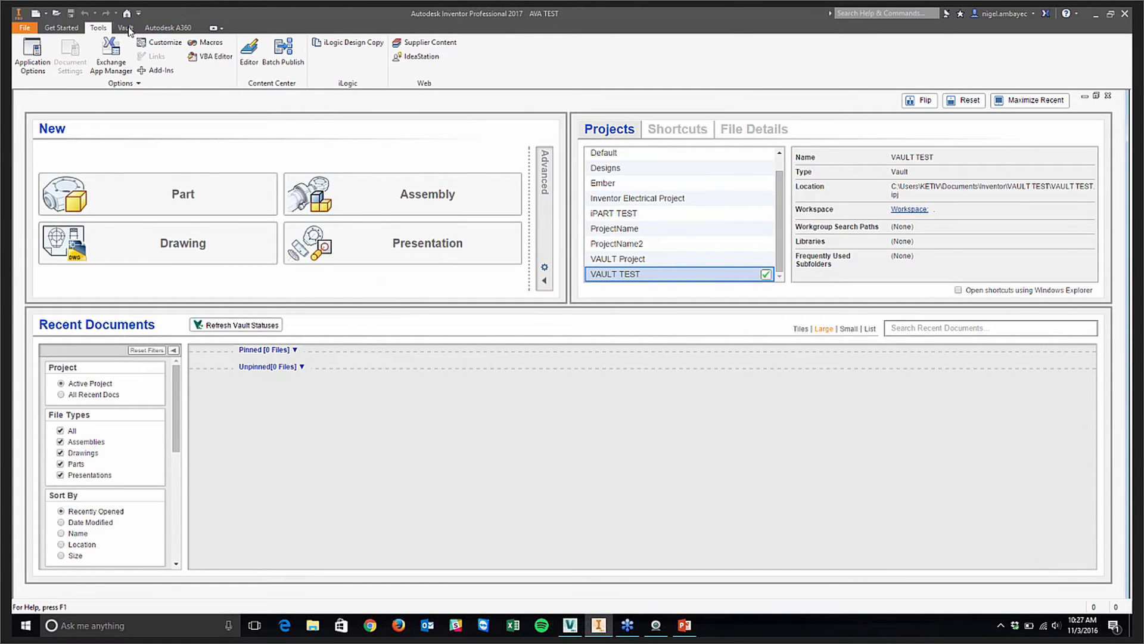
click(33, 58)
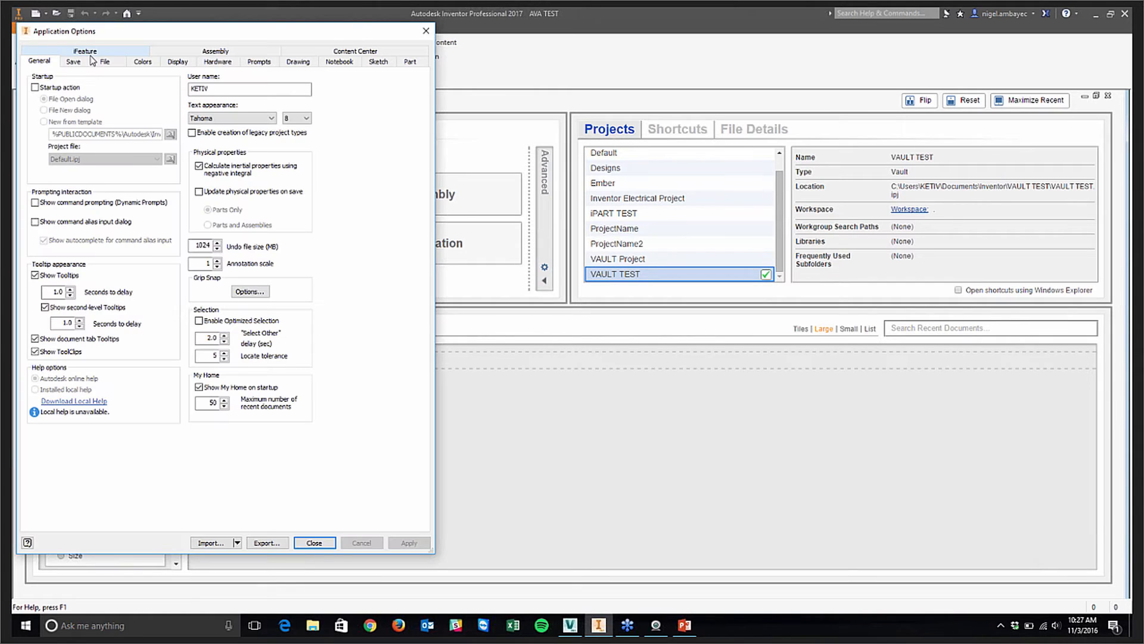
click(105, 61)
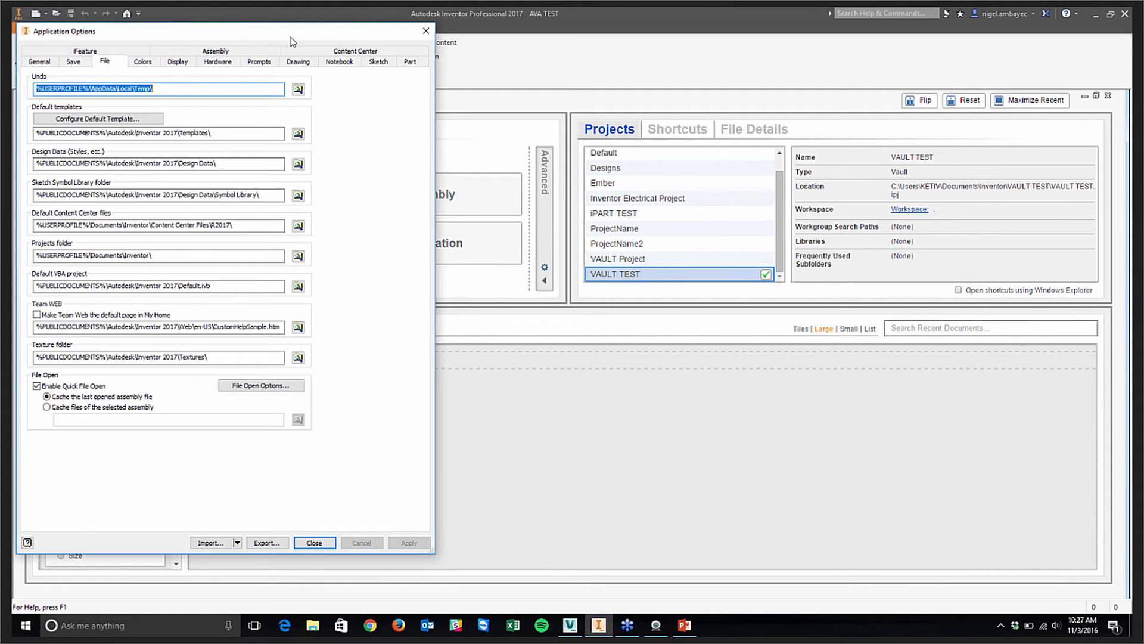
drag(292, 40, 724, 47)
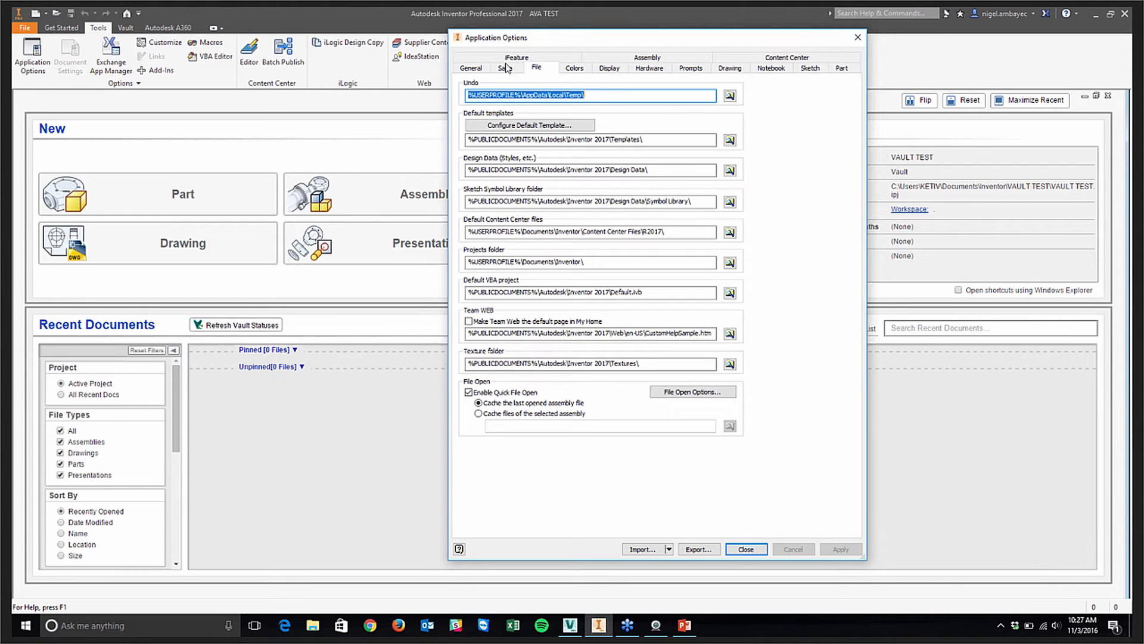
click(537, 70)
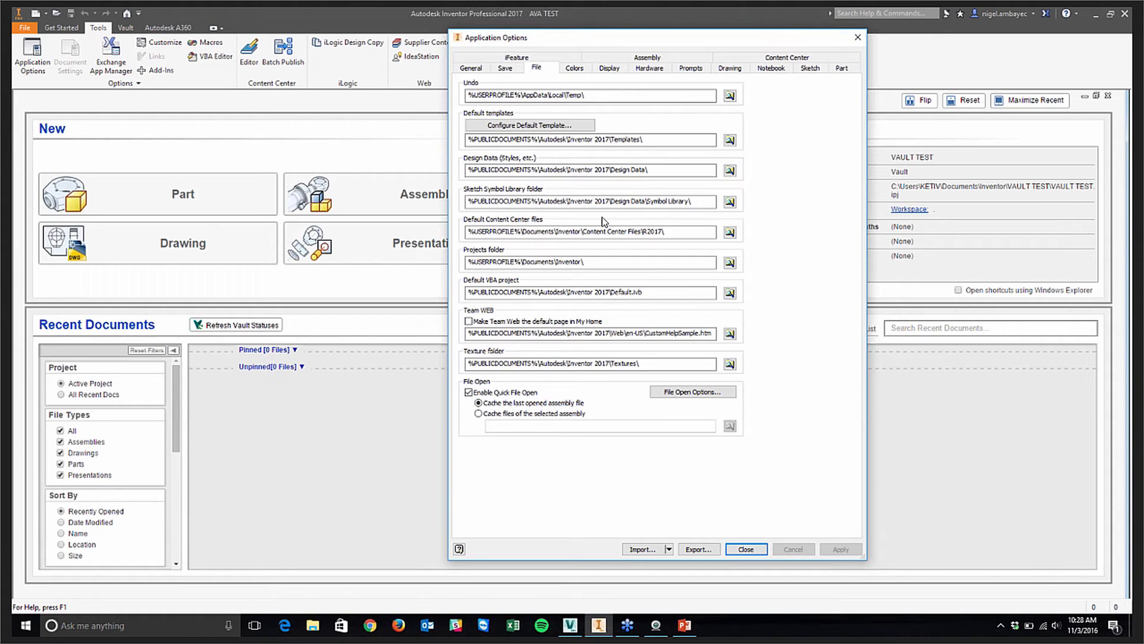
drag(468, 231, 680, 227)
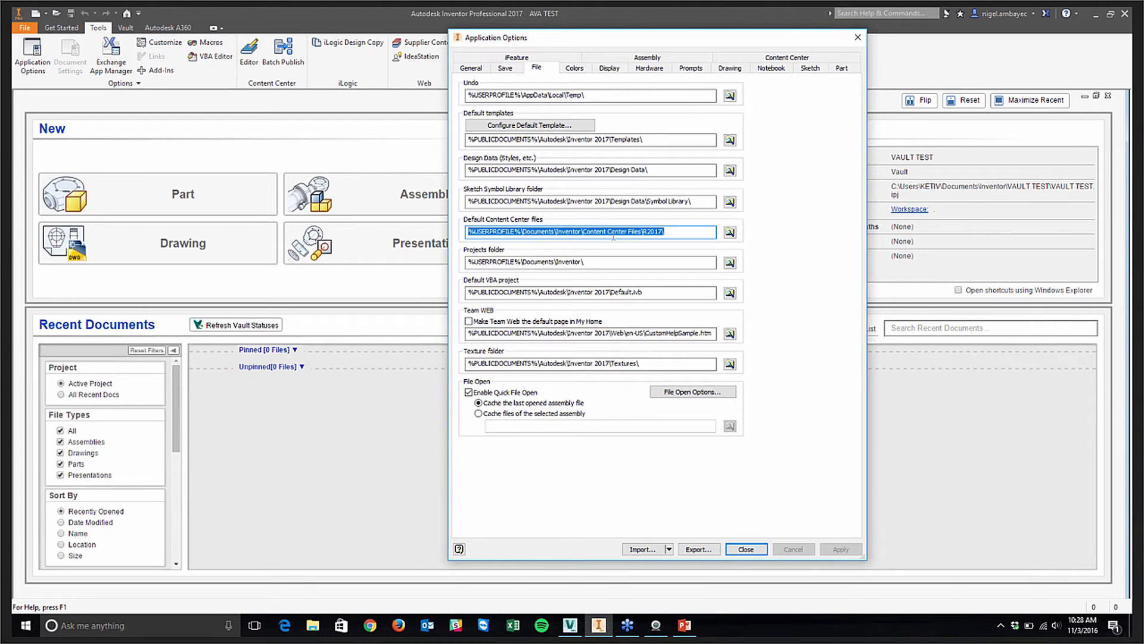
click(858, 39)
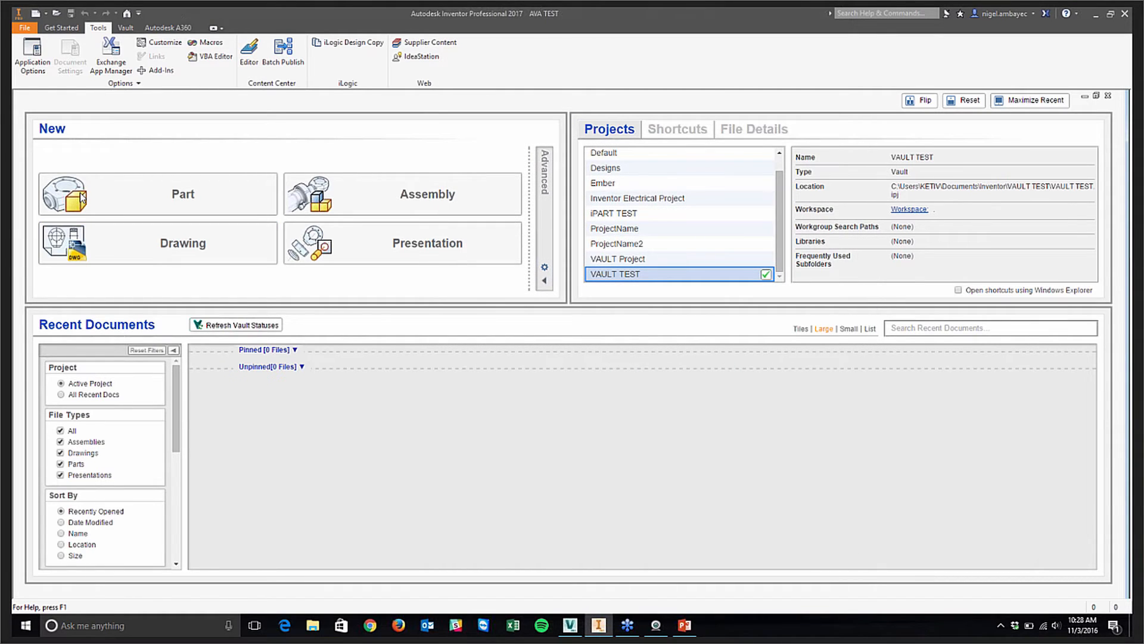
Step: Return to the VAULT TEST project settings and show the folder locations under Folder Options
click(62, 27)
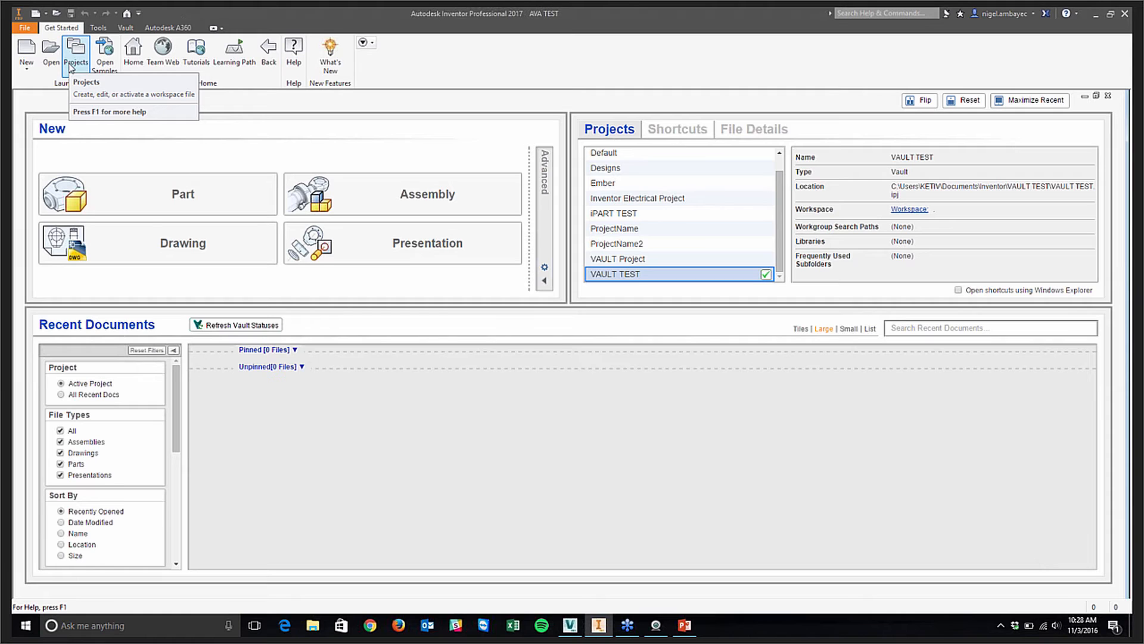
click(71, 68)
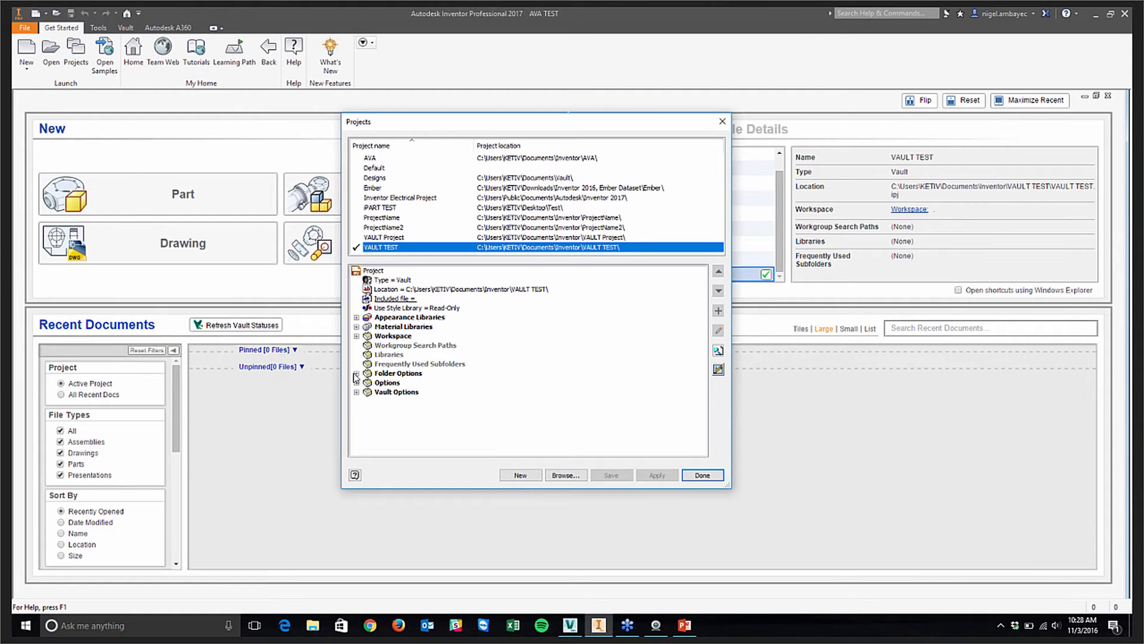
click(356, 373)
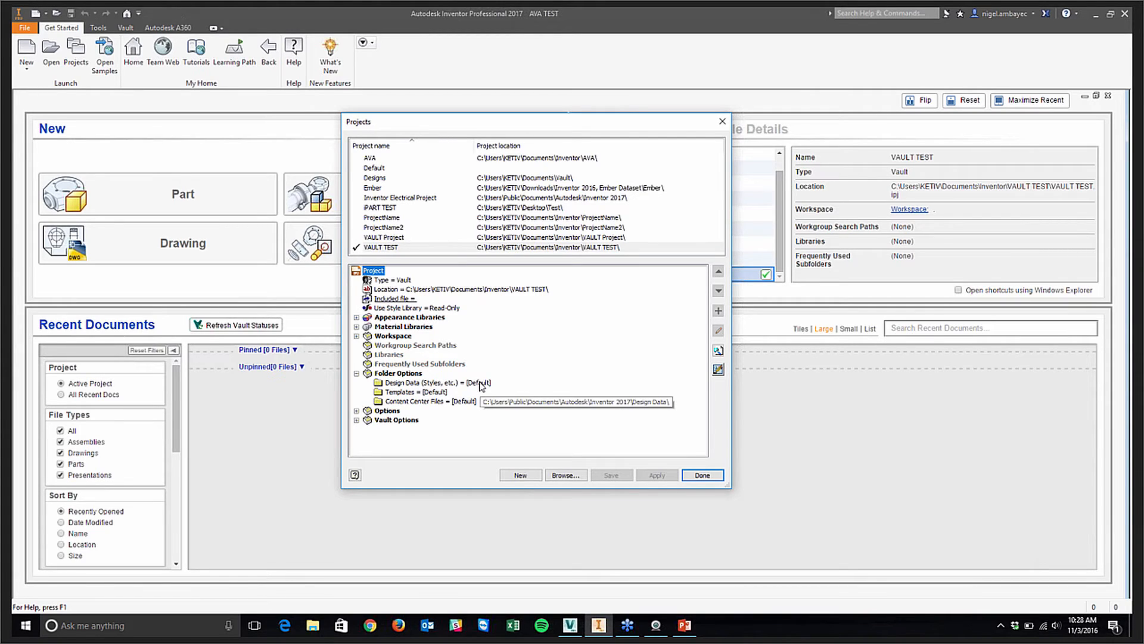
Step: Change the Design Data (Styles, etc.) folder of VAULT TEST to the Desktop
click(401, 383)
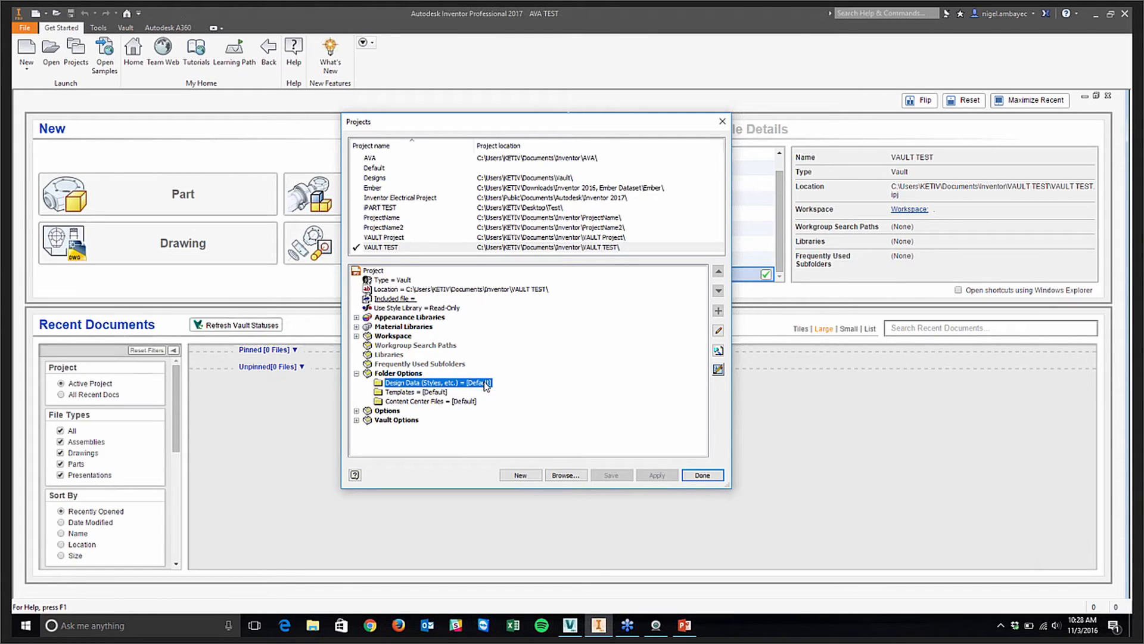
right_click(484, 382)
click(517, 391)
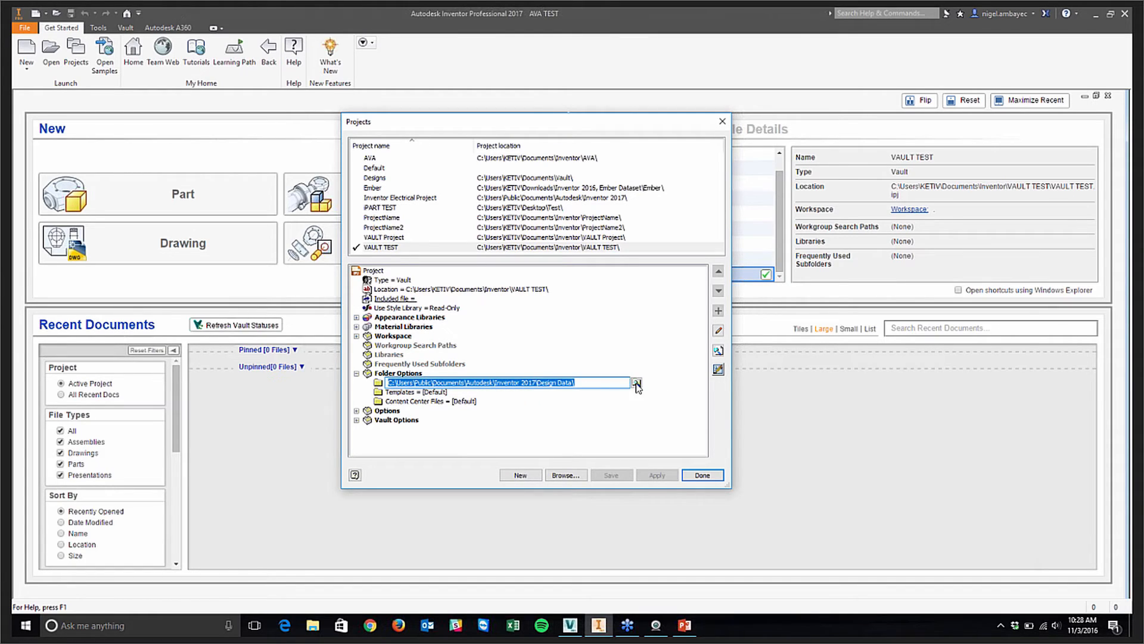
click(636, 383)
click(524, 259)
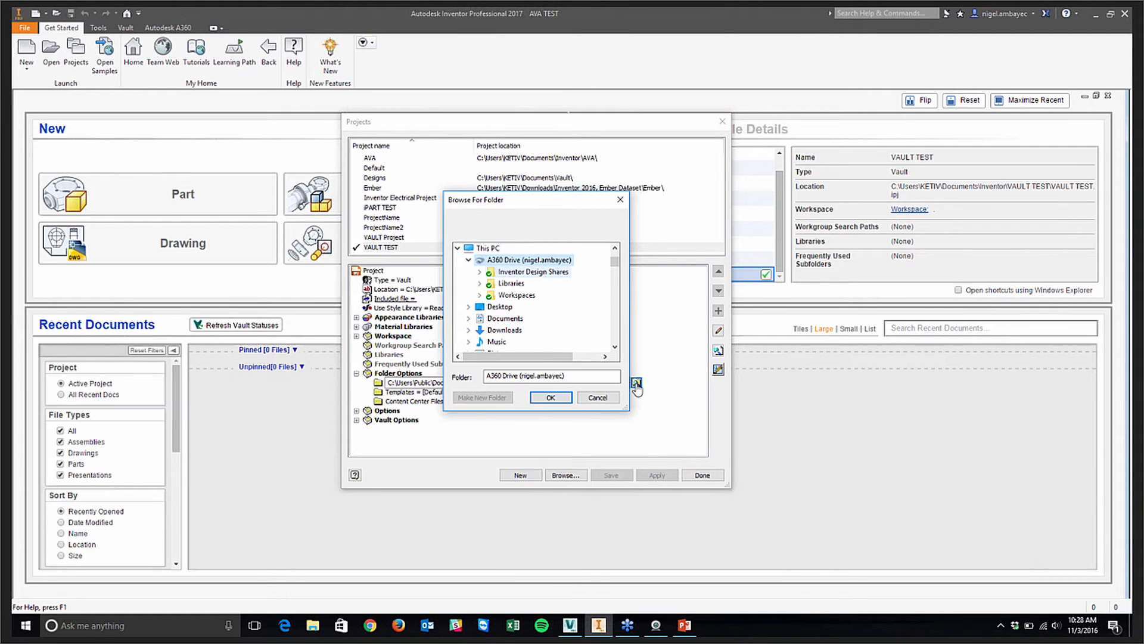
click(493, 310)
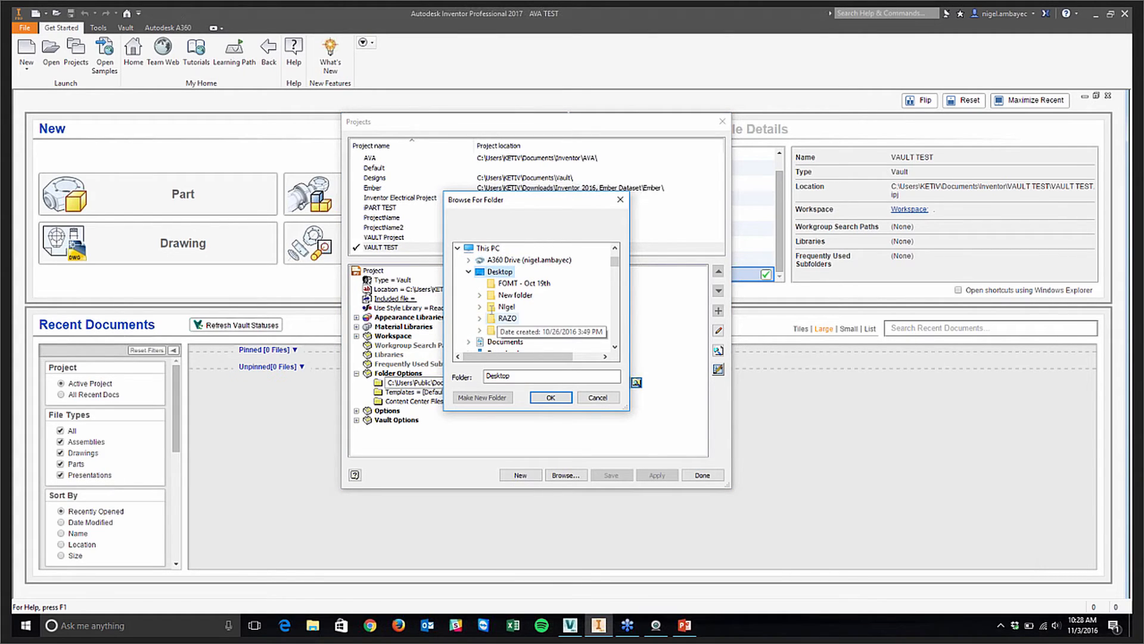
click(554, 398)
key(Return)
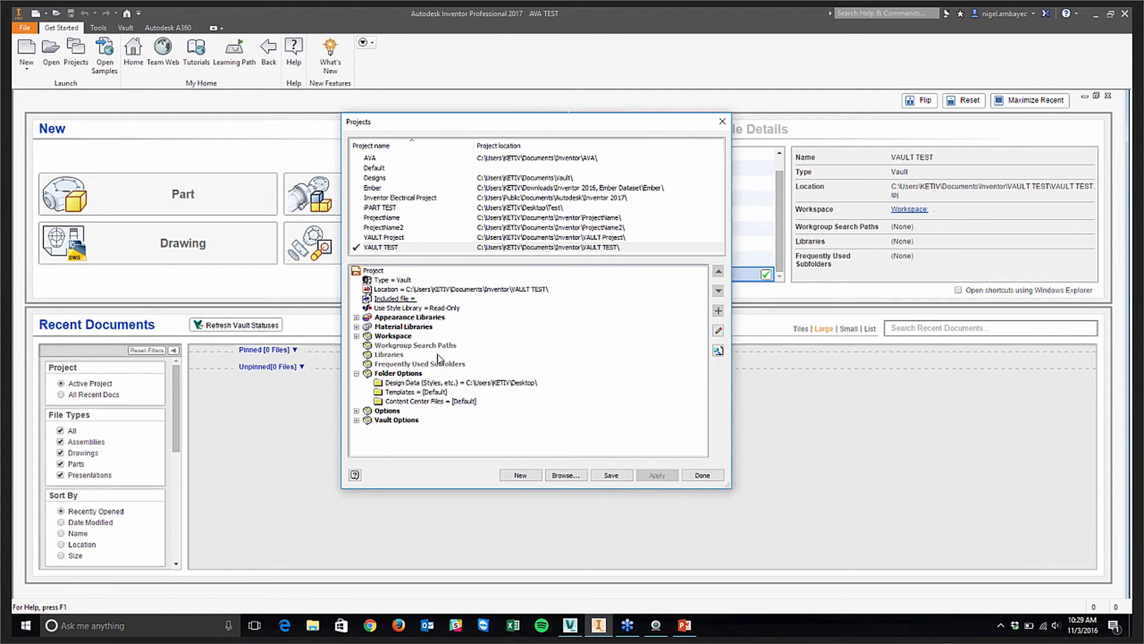
Step: Reset the Design Data folder of VAULT TEST to its default location and save the project changes
click(503, 384)
right_click(503, 384)
click(525, 395)
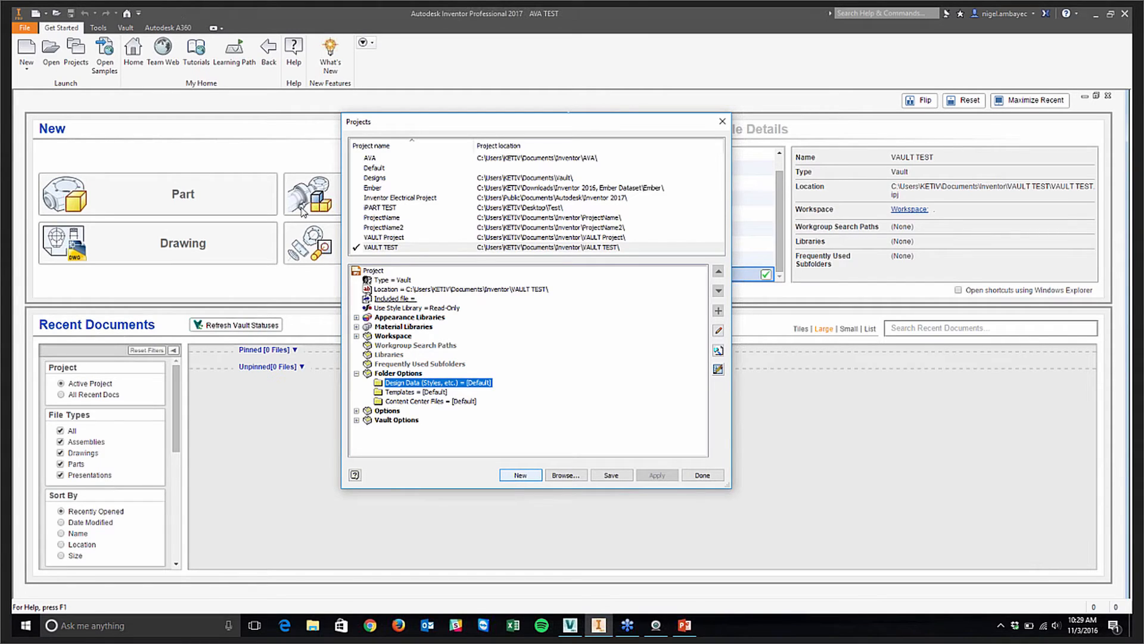
click(377, 247)
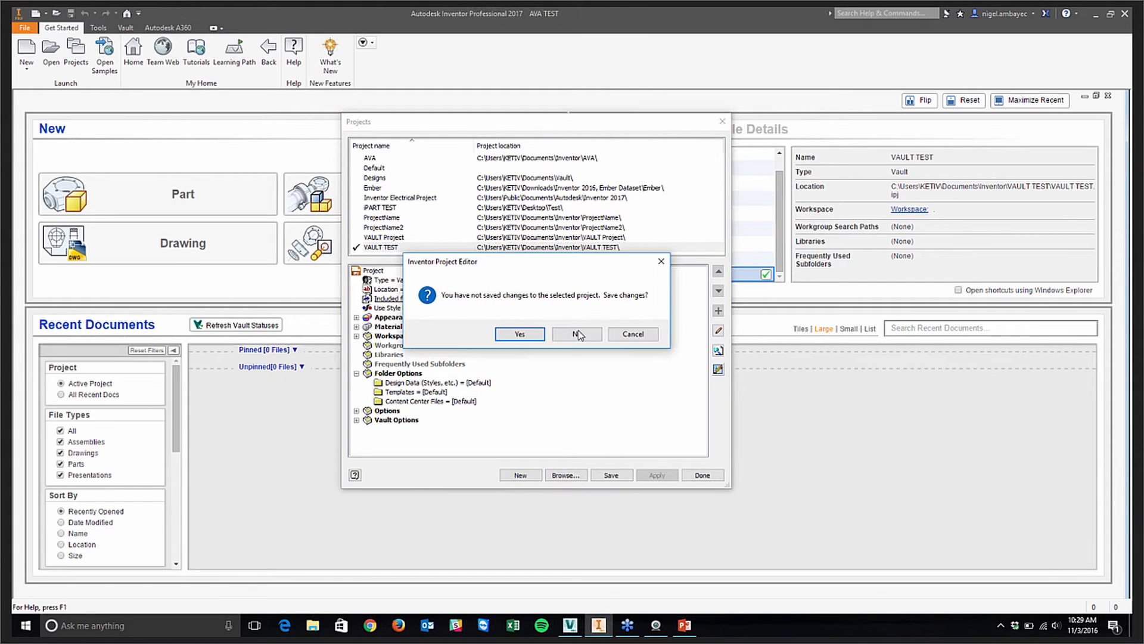
click(519, 334)
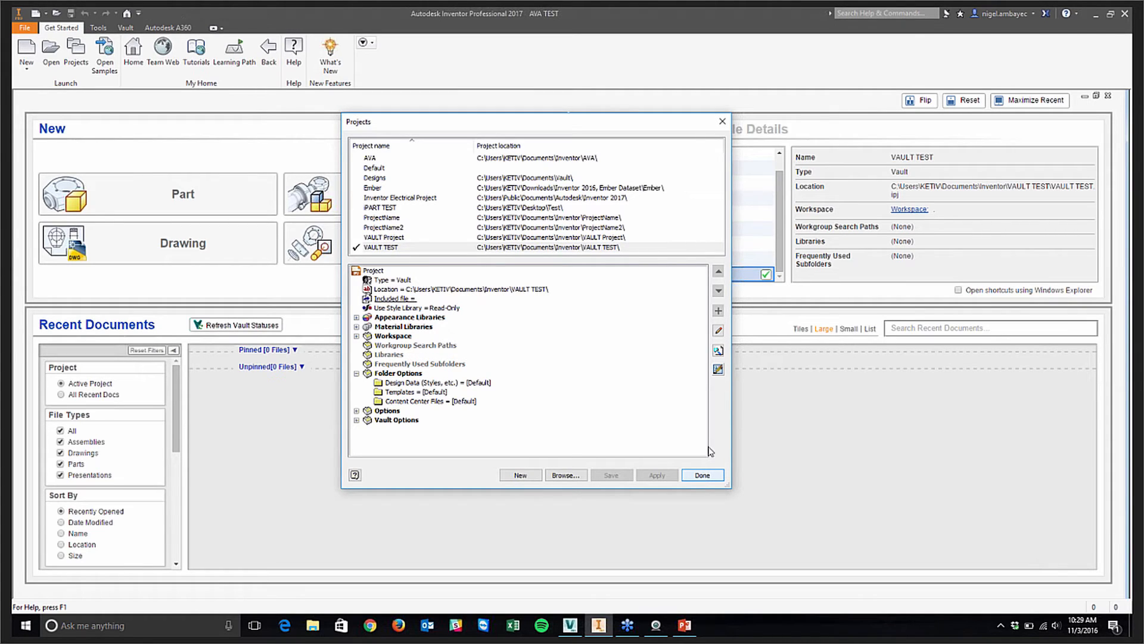
Step: Review the Content Center libraries configured for VAULT TEST, close the library configuration and finish with the project settings
click(718, 371)
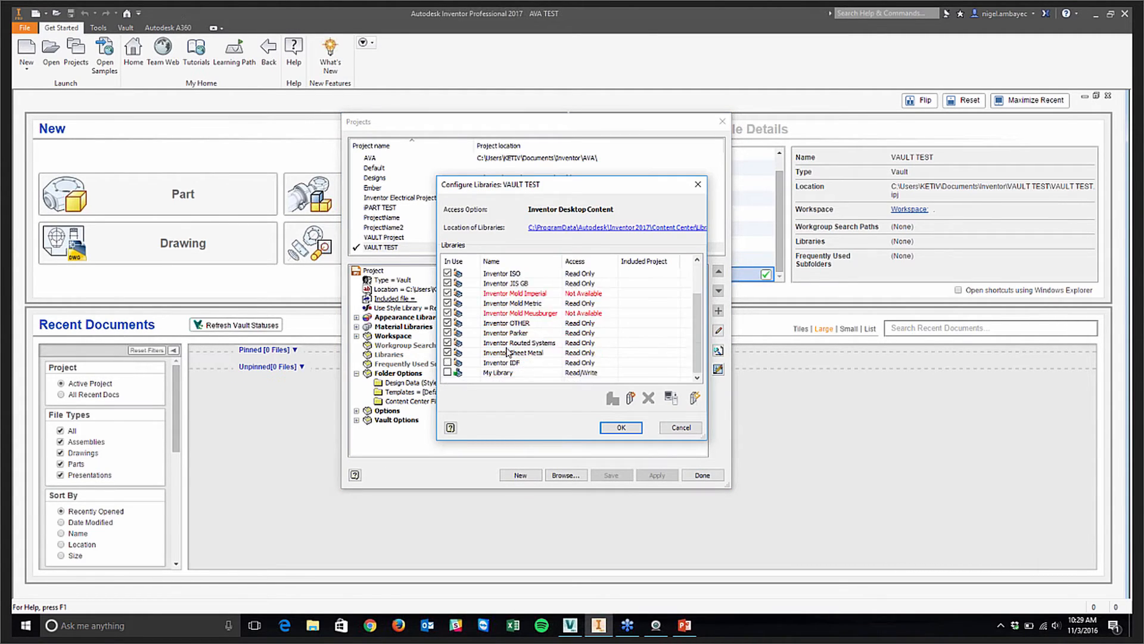
scroll(507, 352, up, 2)
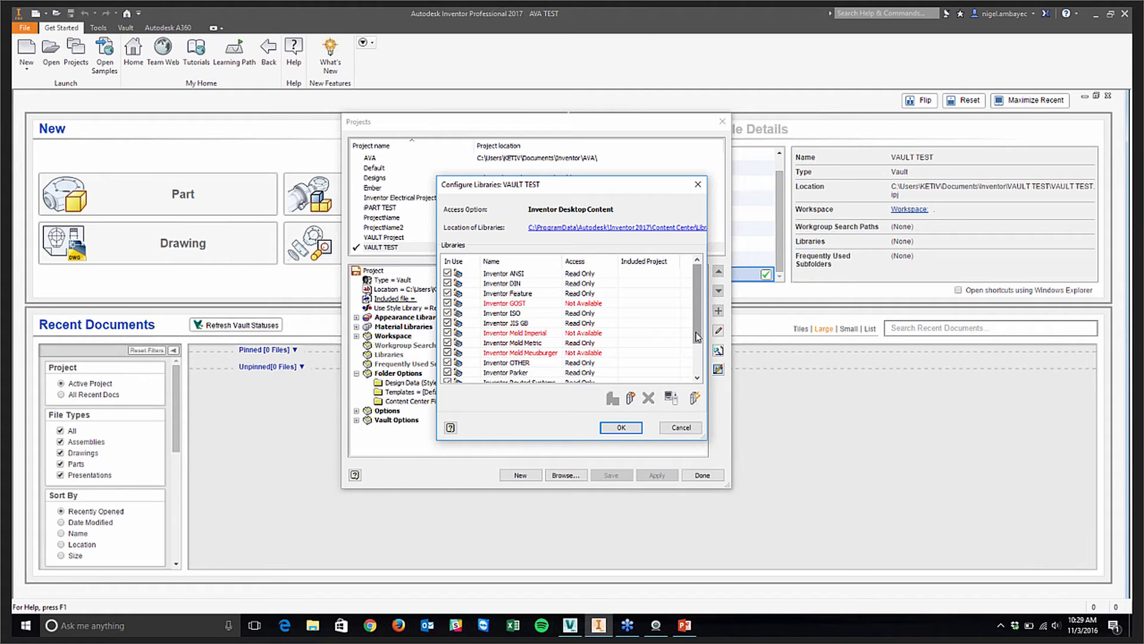
click(498, 323)
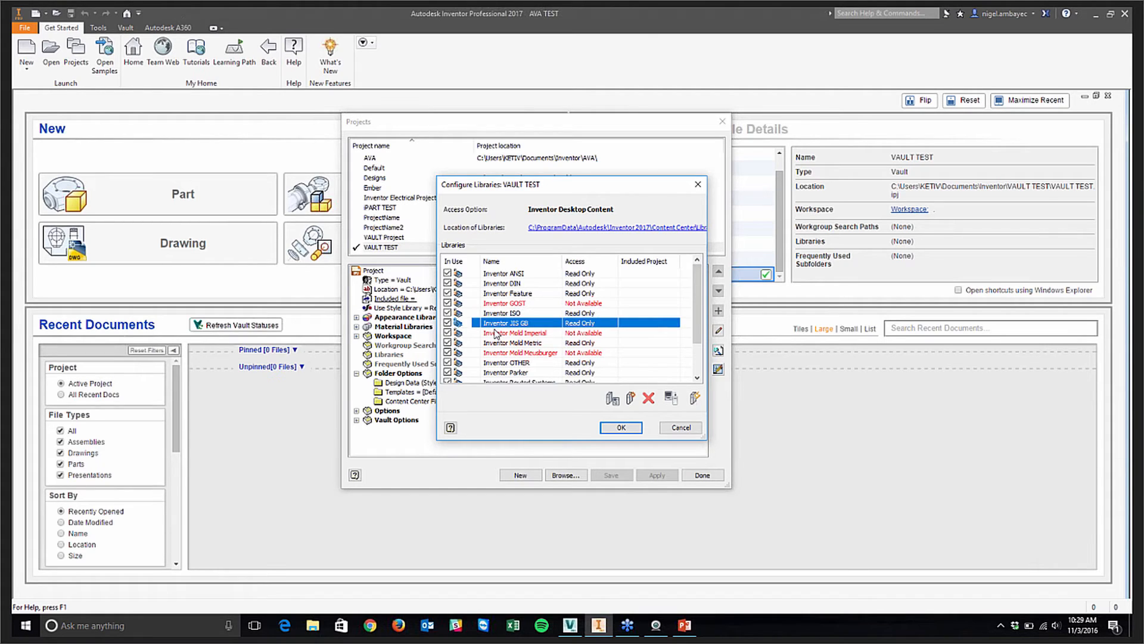
click(621, 428)
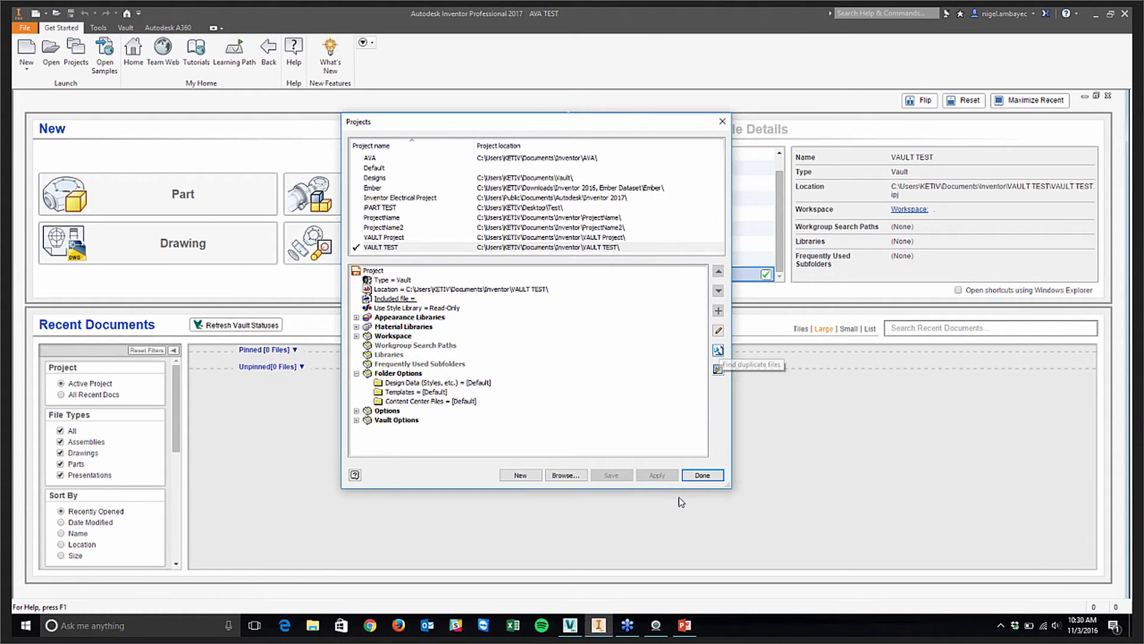
click(703, 475)
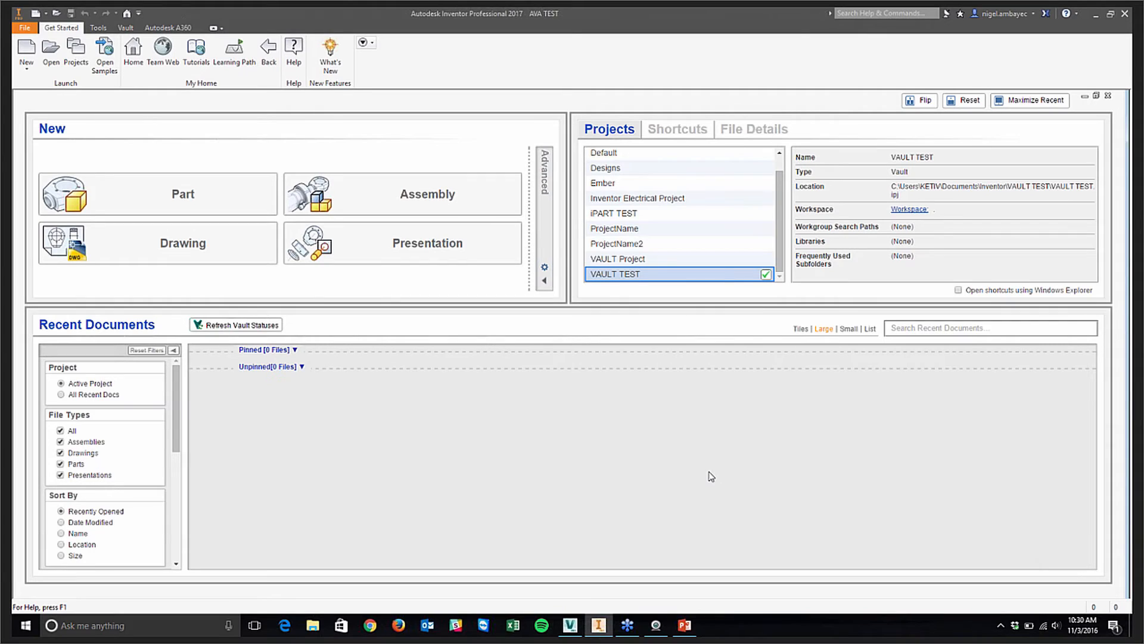
Step: Start opening a file from Vault and map the VAULT TEST Project Root to the vault folder $/Designs
click(122, 29)
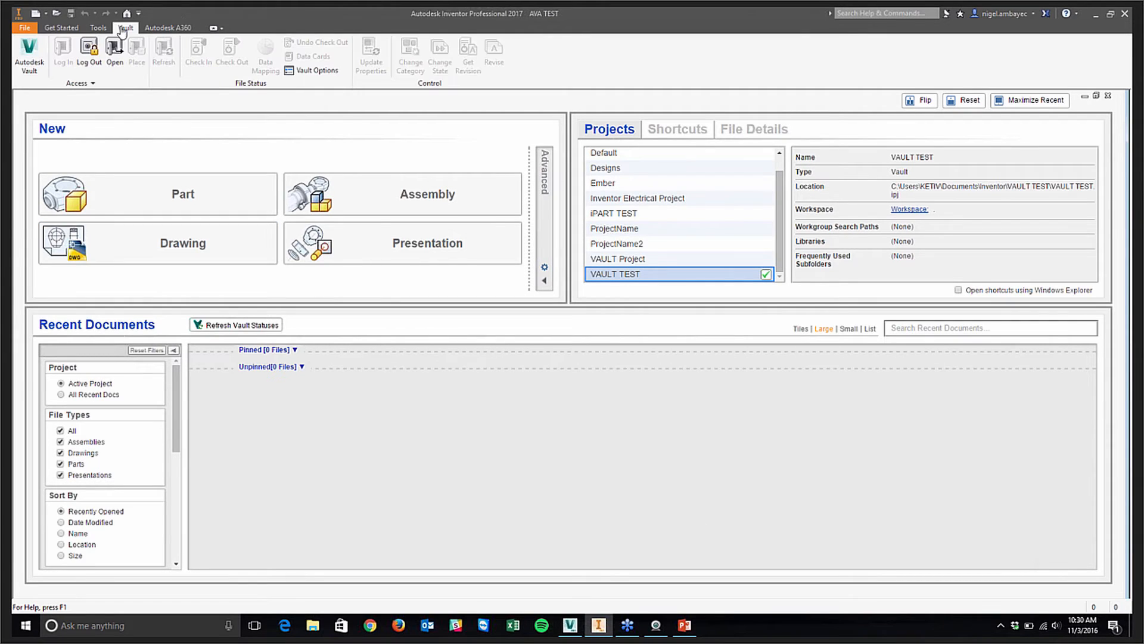
click(116, 66)
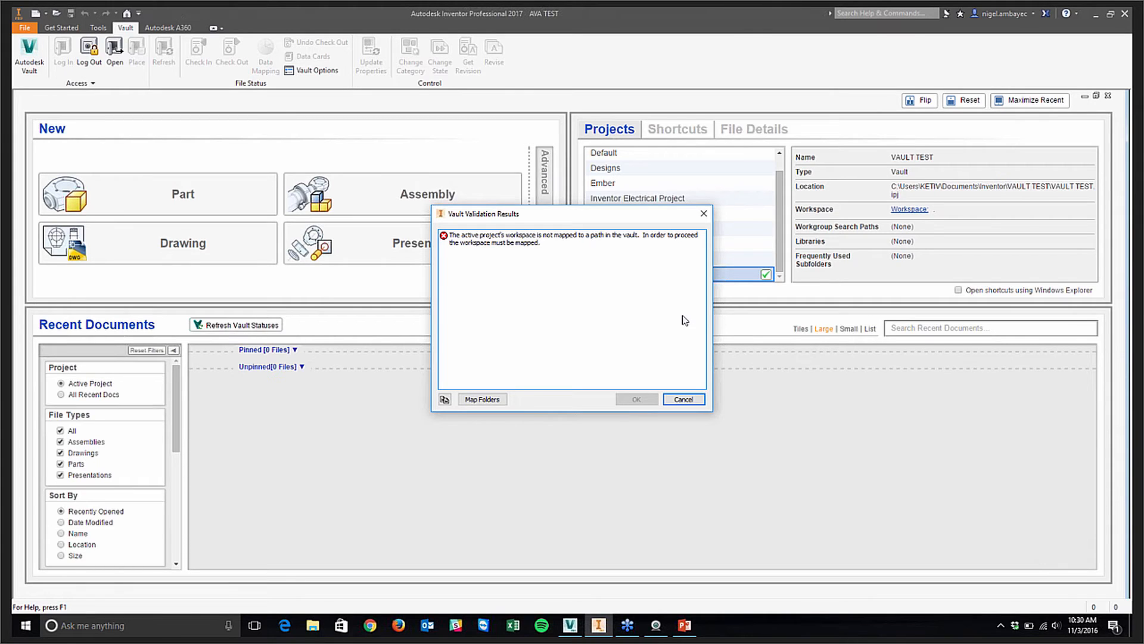
click(496, 402)
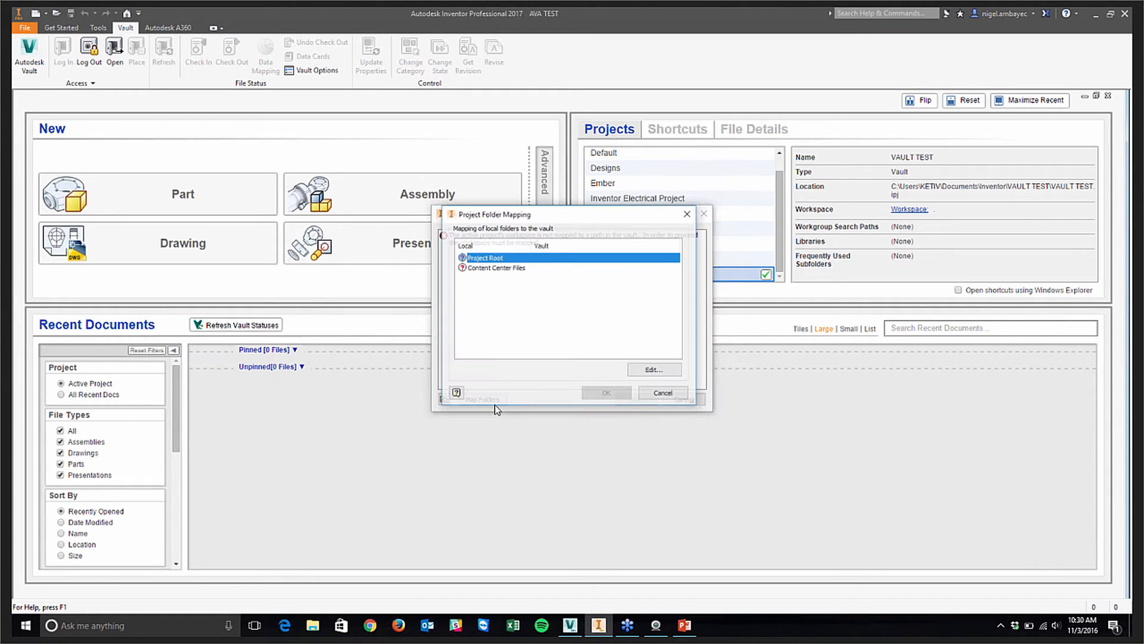
double_click(504, 258)
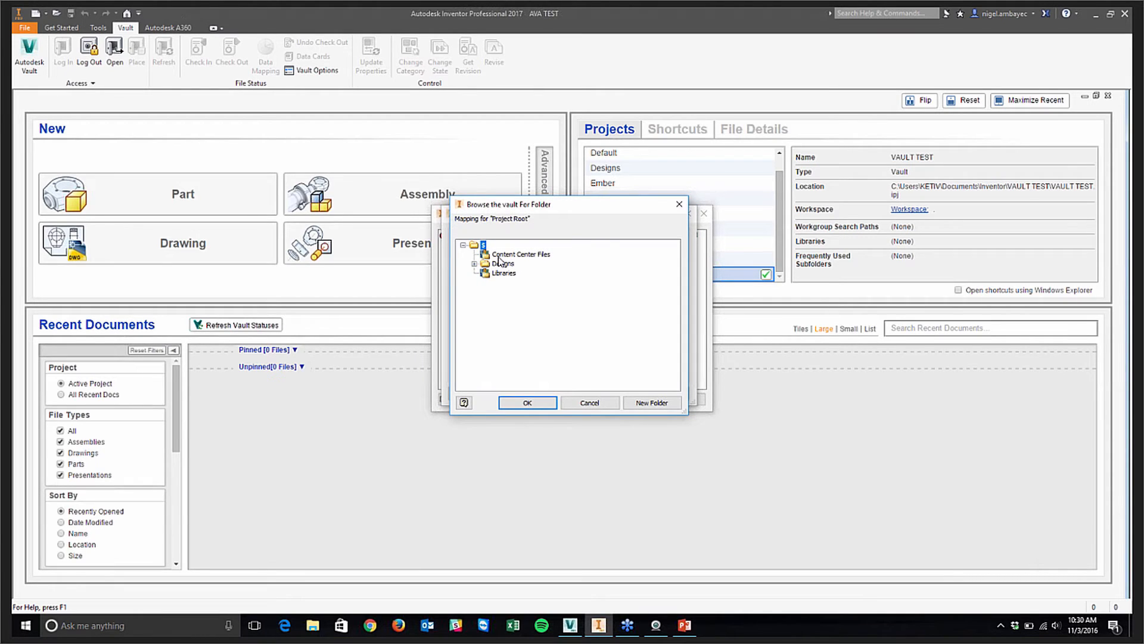
click(507, 265)
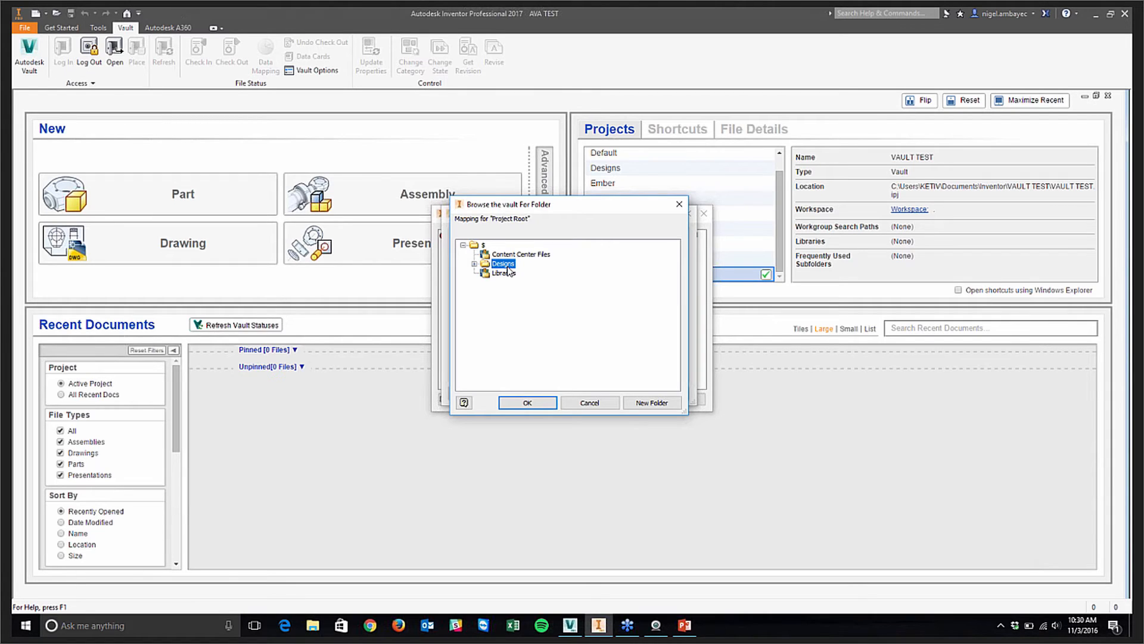
click(538, 405)
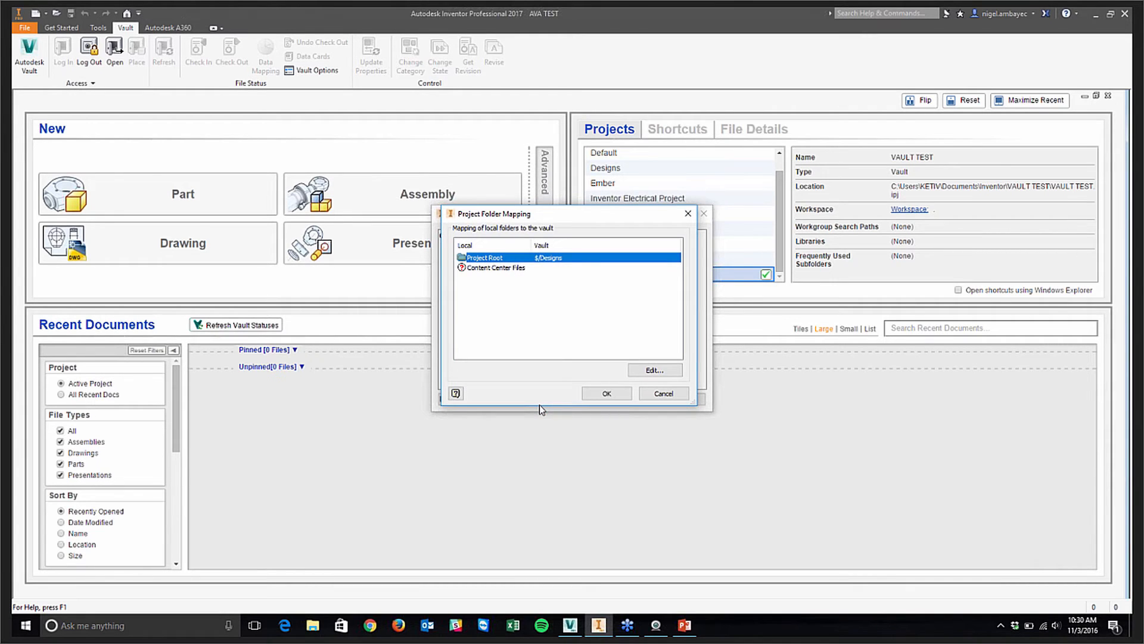
Step: Map the local Content Center Files to the vault folder $/Content Center Files and accept the project folder mapping
click(503, 268)
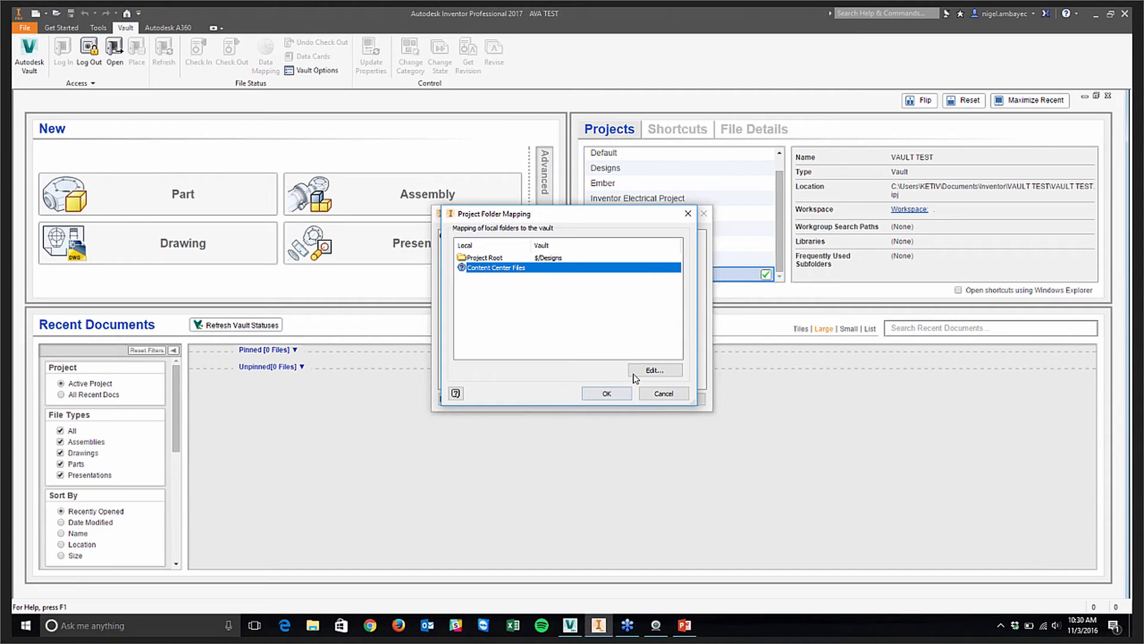
click(634, 375)
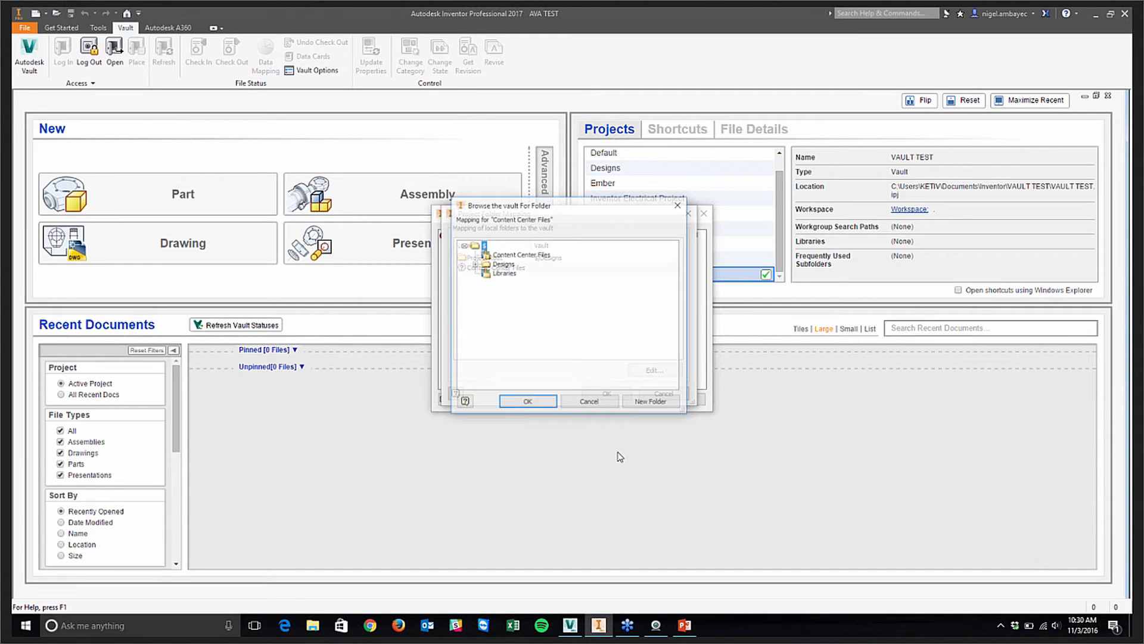
click(524, 255)
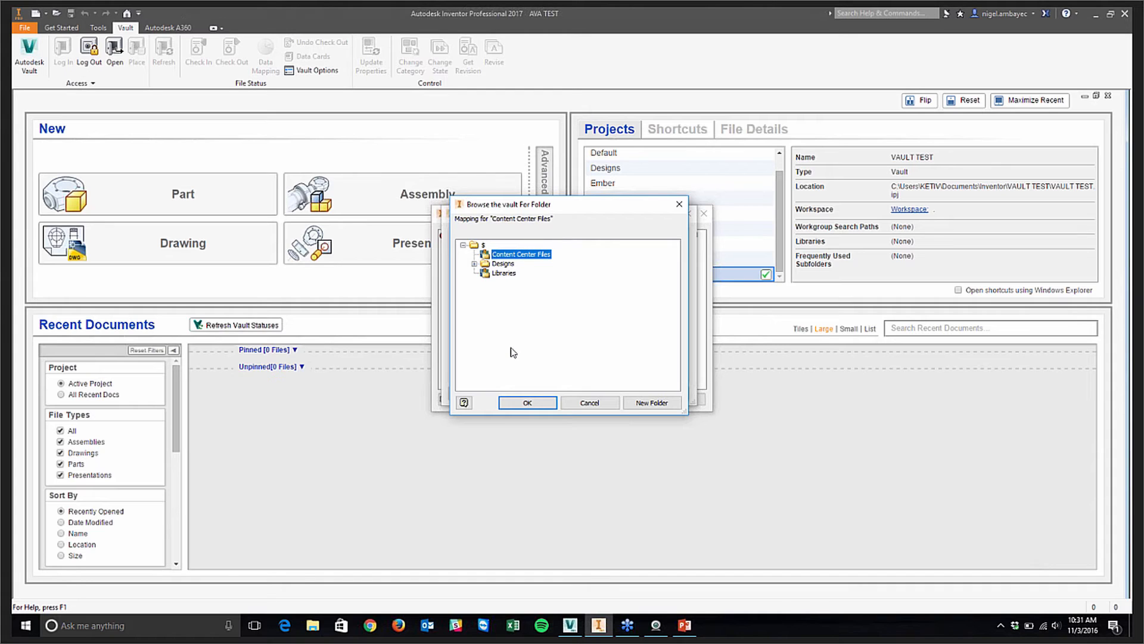
click(515, 403)
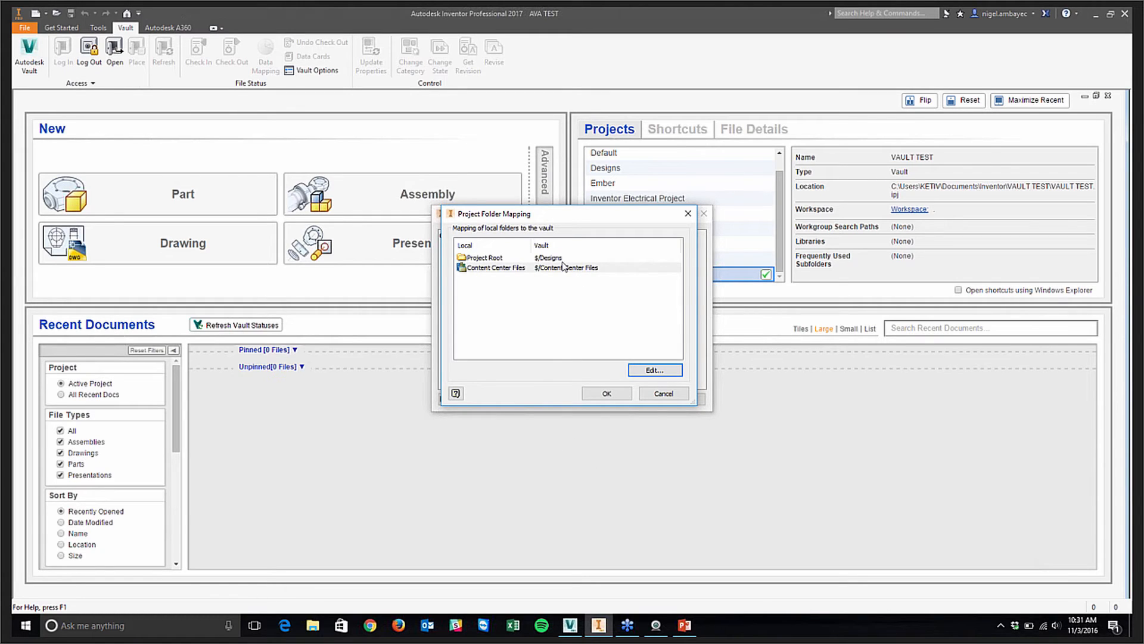
click(607, 394)
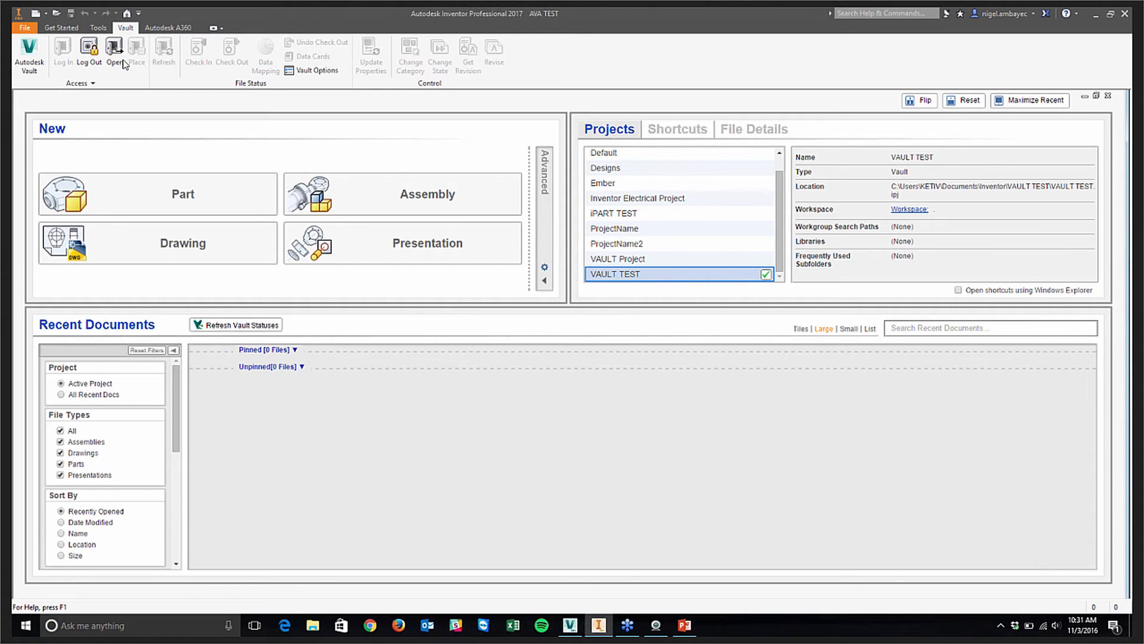
Step: Open Part1.ipt from the vault's Designs folder, checking it out and updating its properties
click(123, 62)
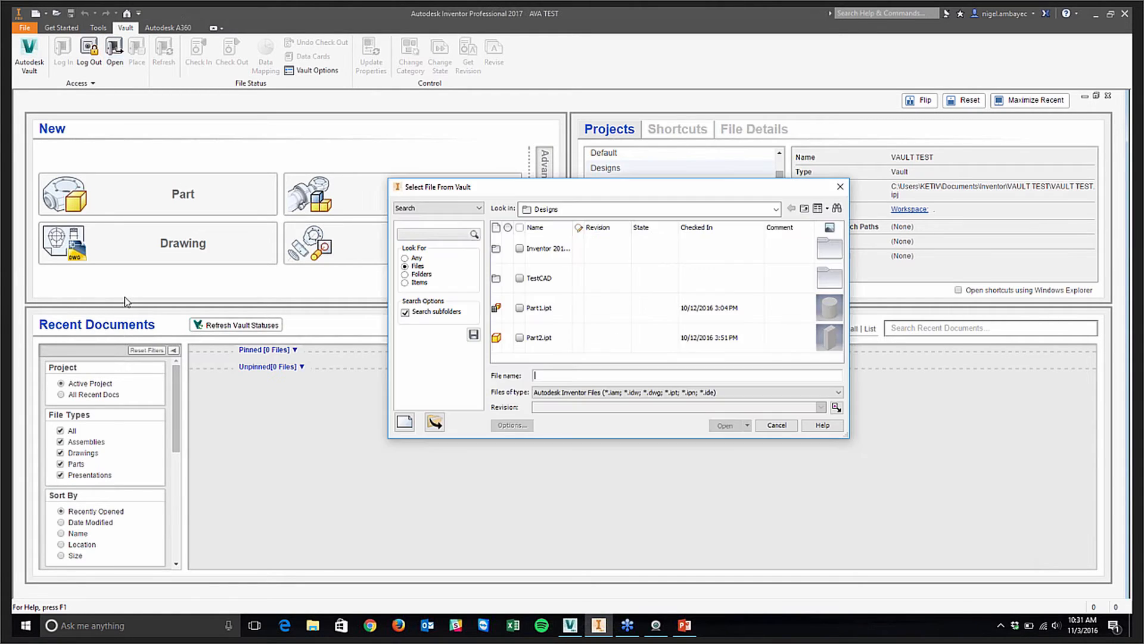
double_click(626, 307)
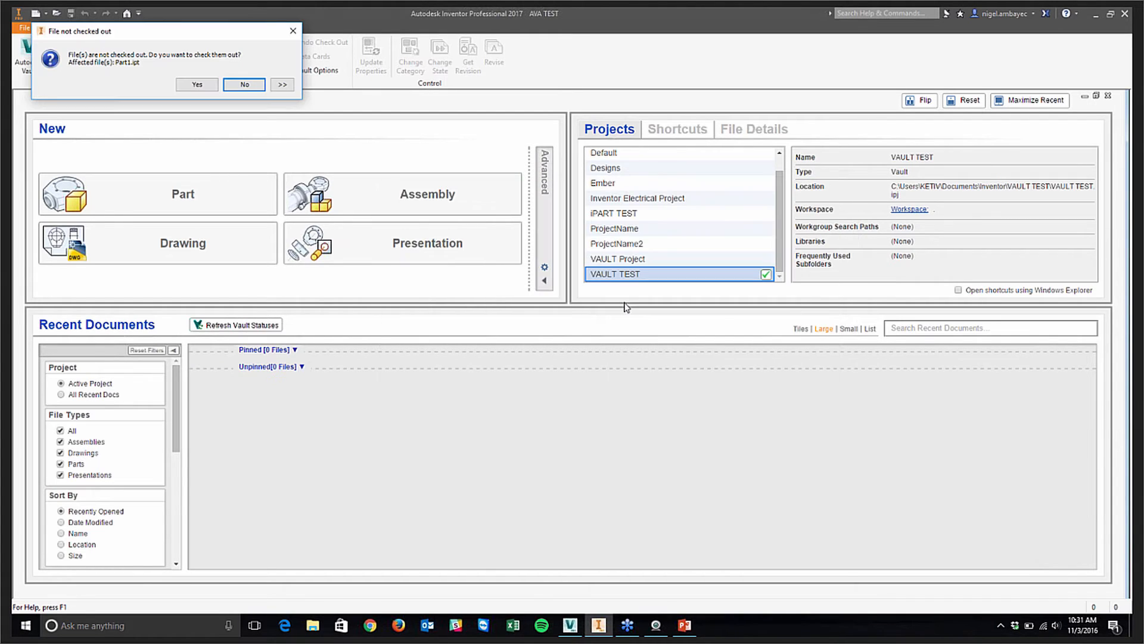
click(199, 86)
key(Return)
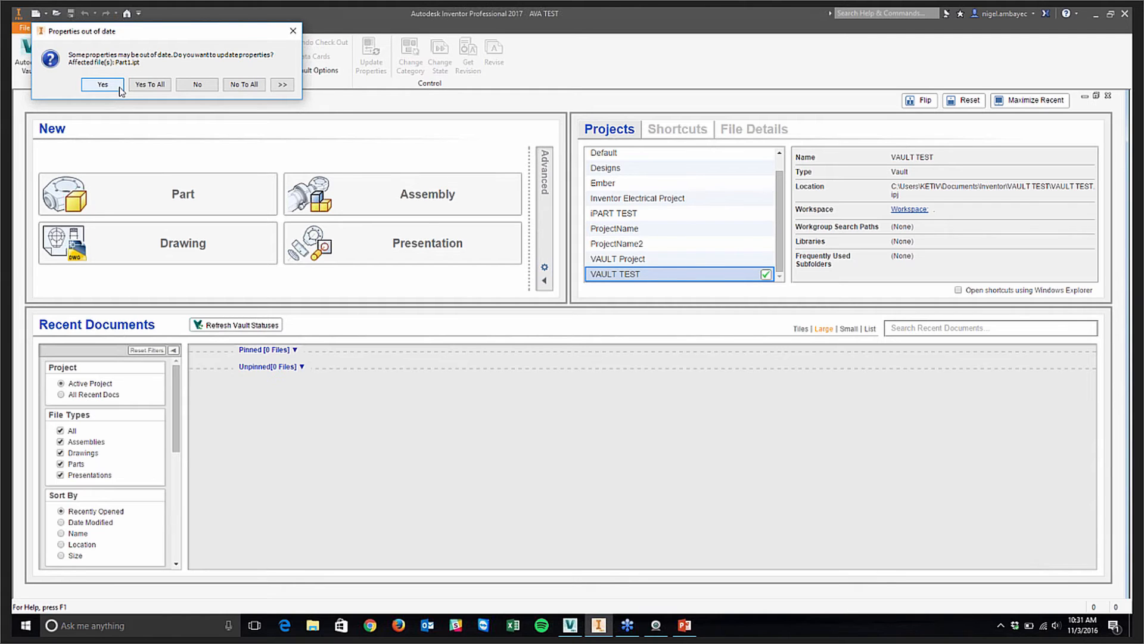
click(119, 87)
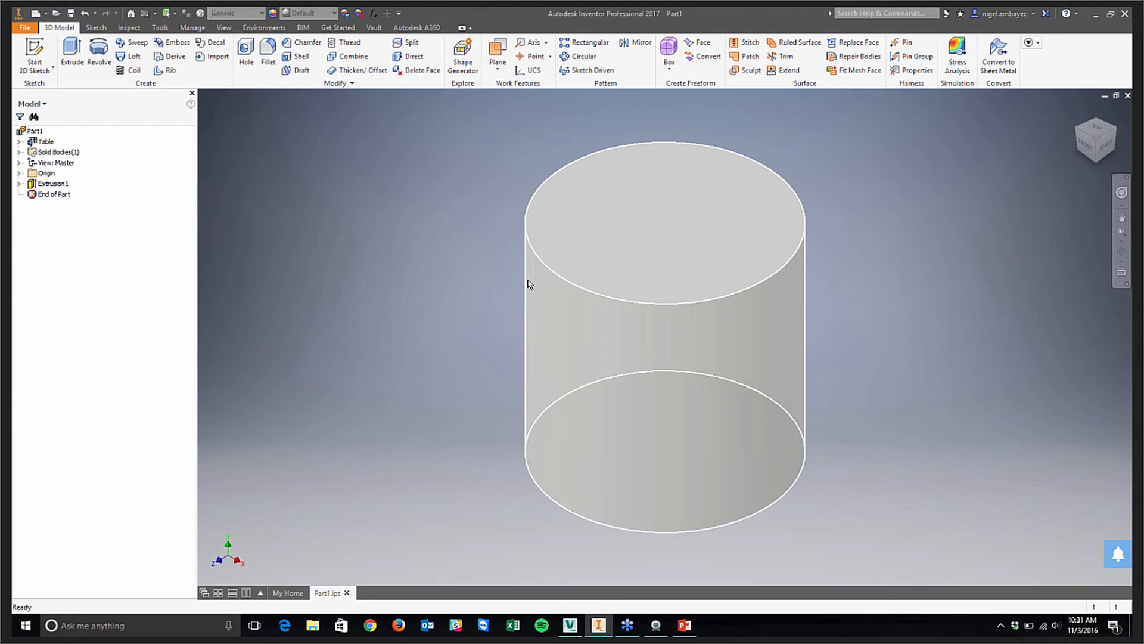
Step: Check Part1.ipt in to the vault without a version comment and close the part
mouse_move(528, 284)
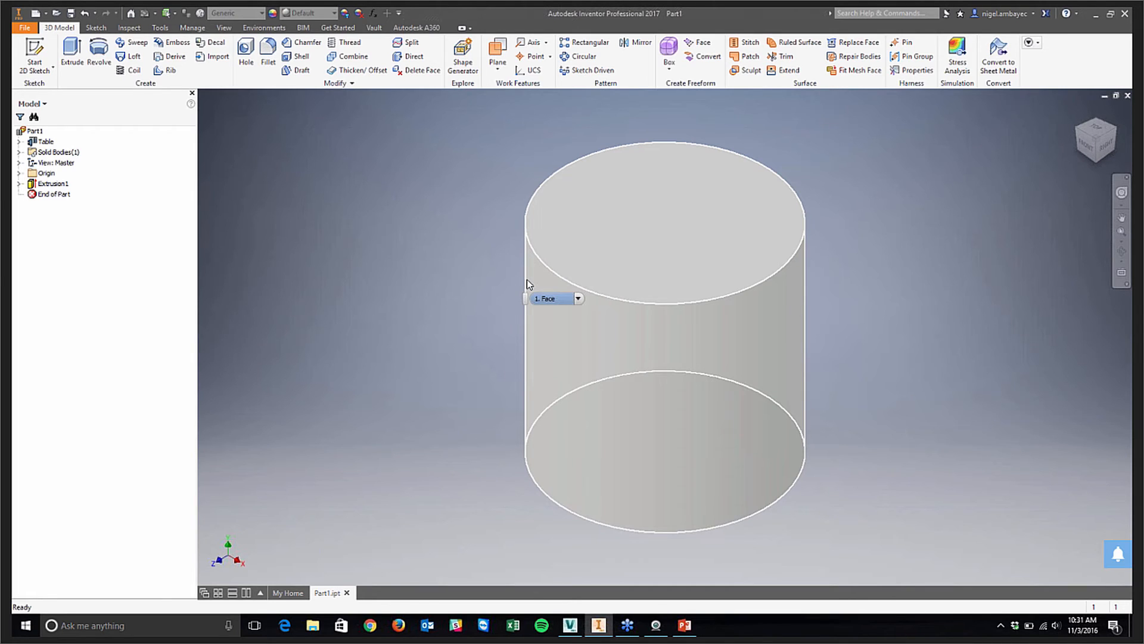
click(528, 284)
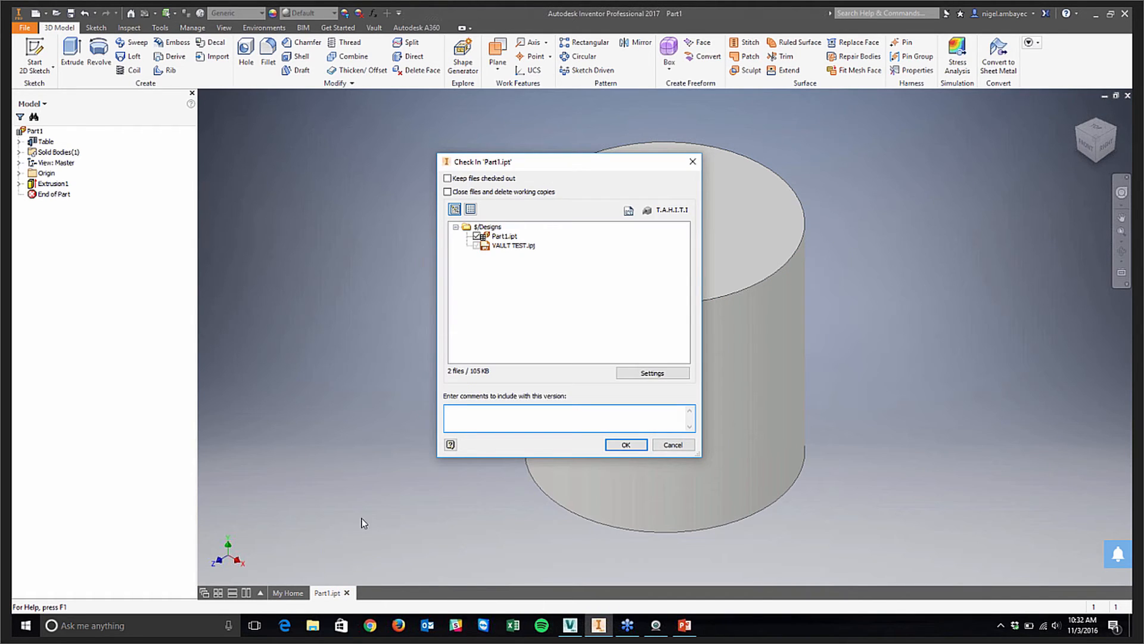
click(630, 447)
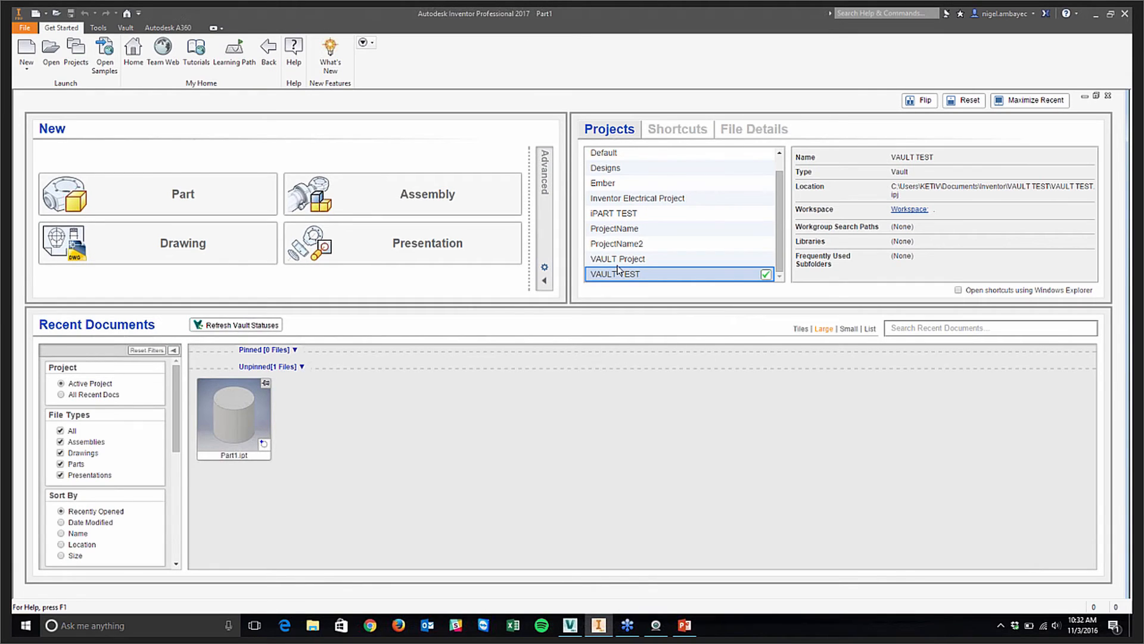
Step: Set project shortcuts to open using Windows Explorer
scroll(636, 276, up, 1)
scroll(636, 276, down, 1)
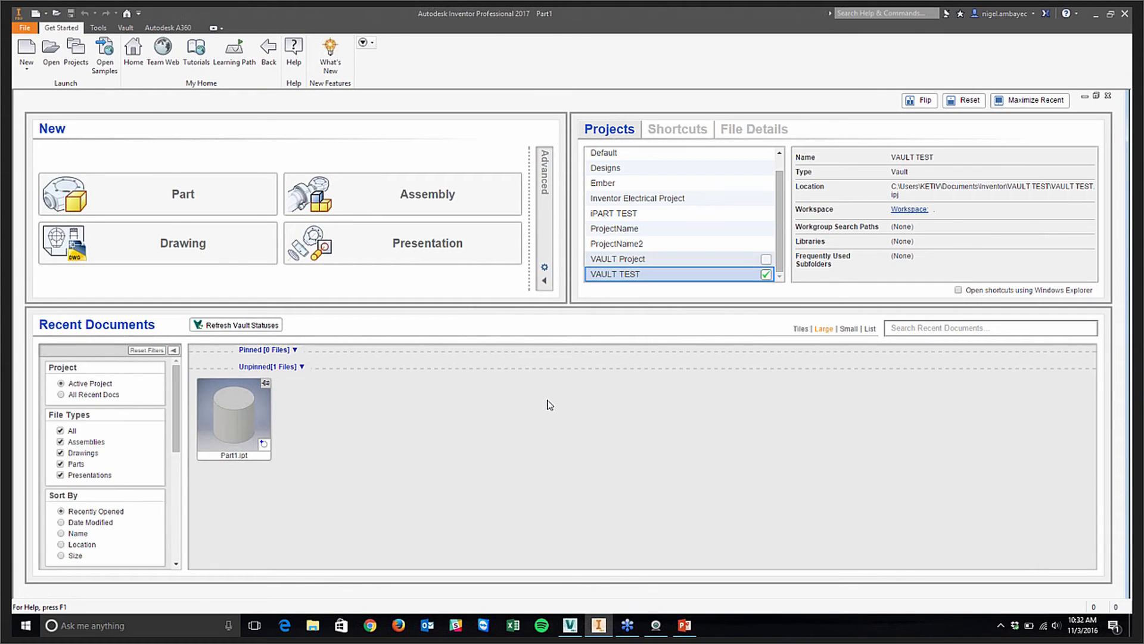
click(957, 290)
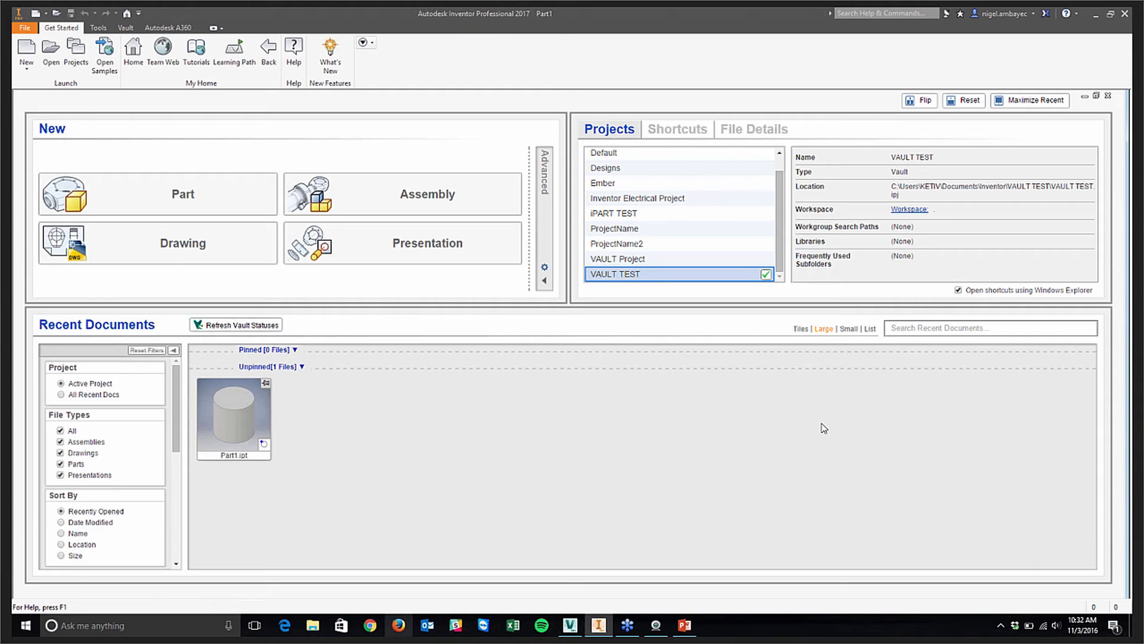
Step: View the details of the Designs and Ember projects, then minimize Inventor to return to the presentation
click(635, 169)
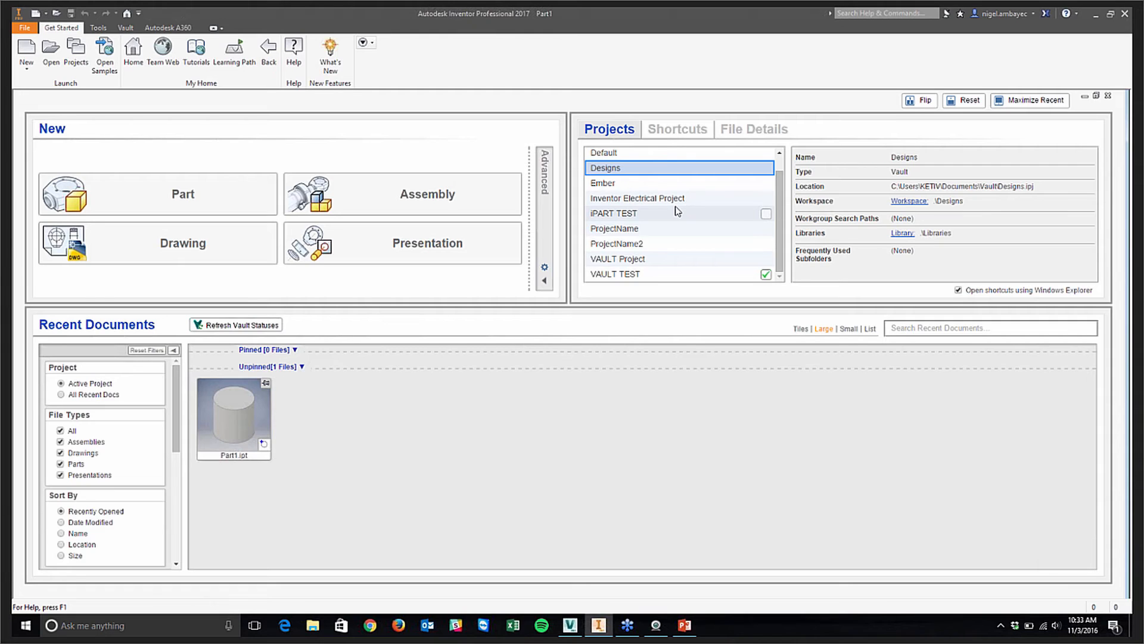
click(680, 183)
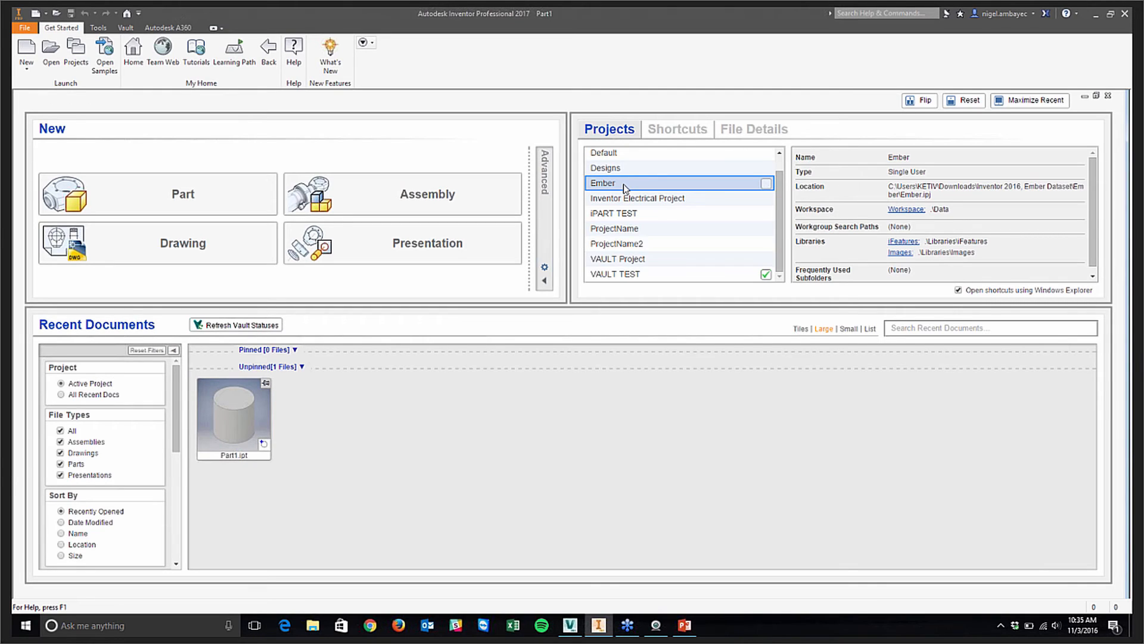
mouse_move(225, 428)
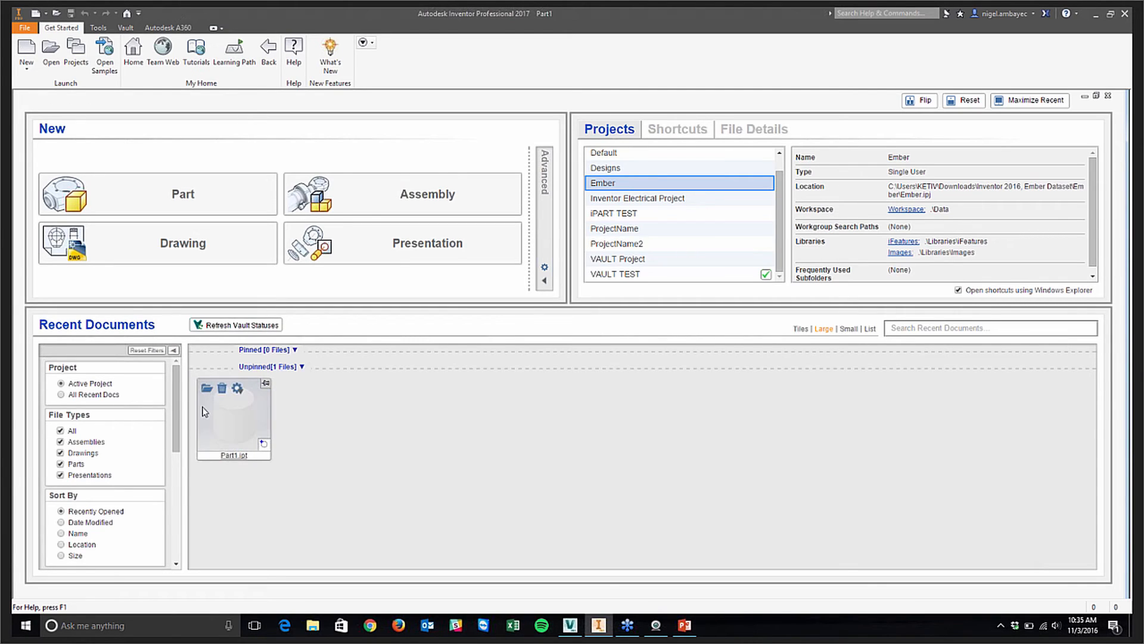
click(1095, 13)
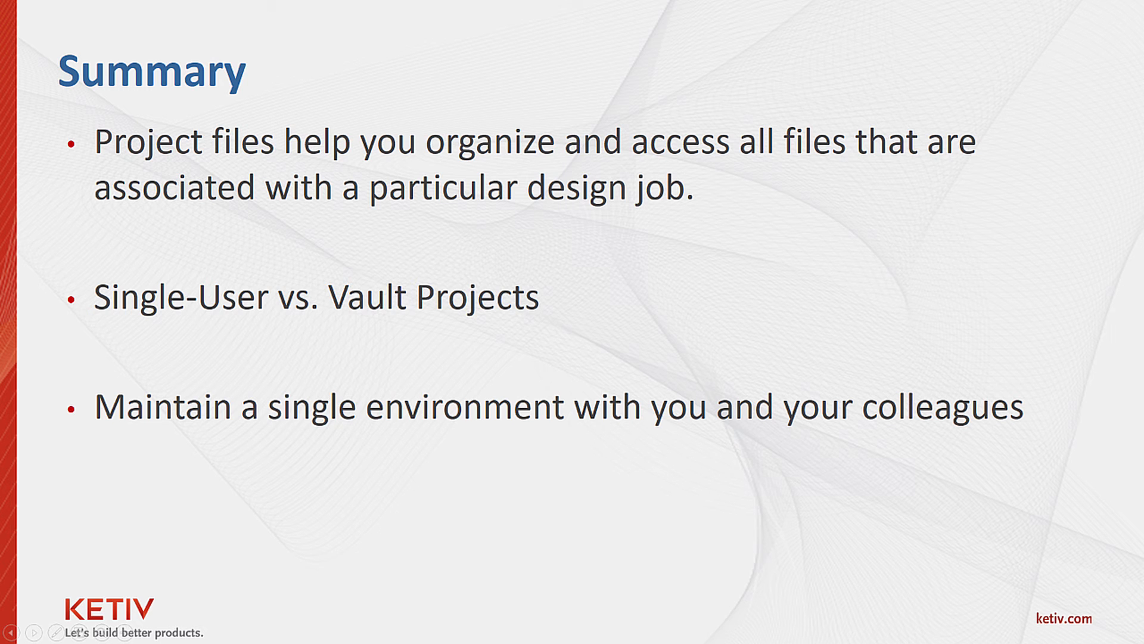